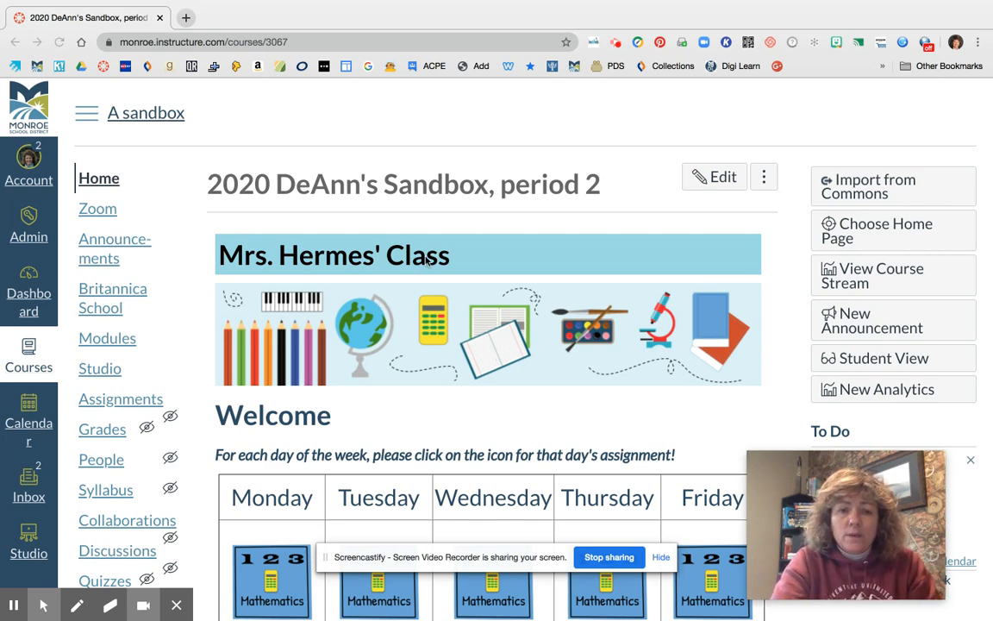
Open the sandbox course's Modules page.
{"action": "left_click", "coordinate": [109, 342]}
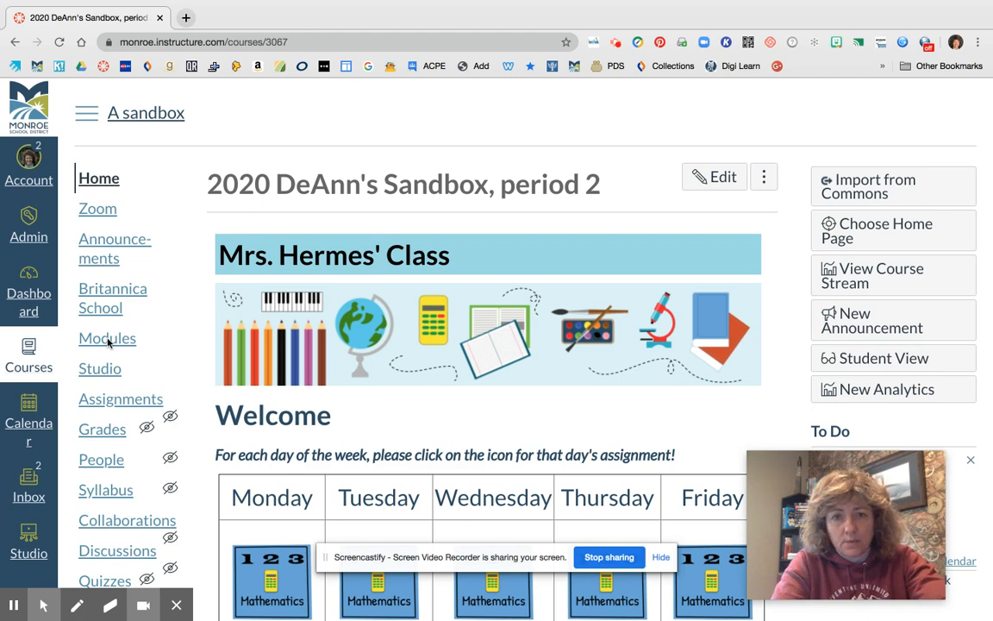
{"action": "left_click", "coordinate": [108, 340]}
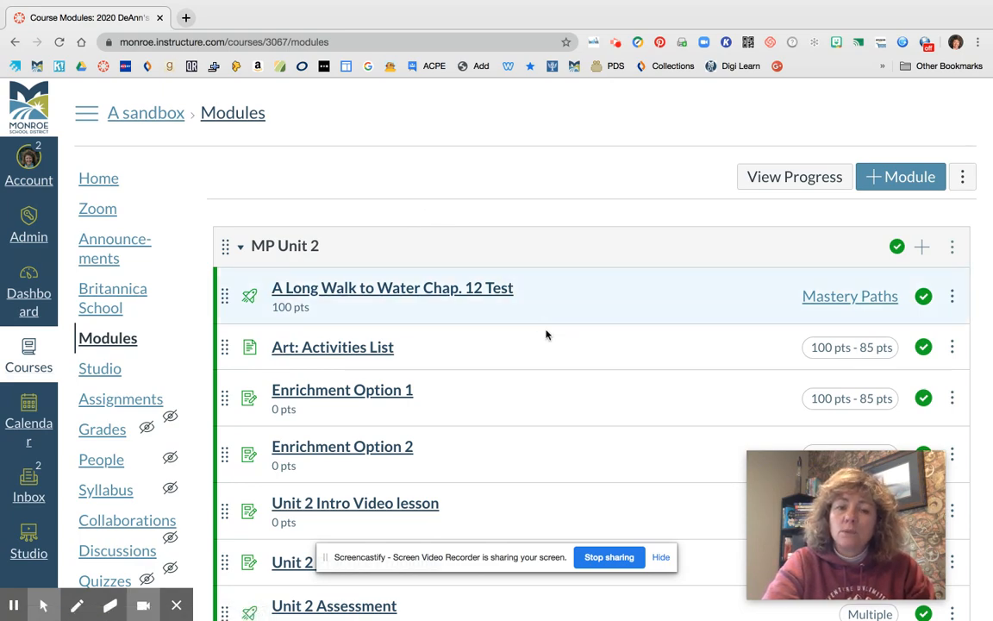
Look through the course's modules from MP Unit 2 down to Unit 1: Title Here and return to MP Unit 2.
{"action": "scroll", "coordinate": [544, 379], "scroll_direction": "down", "scroll_amount": 15}
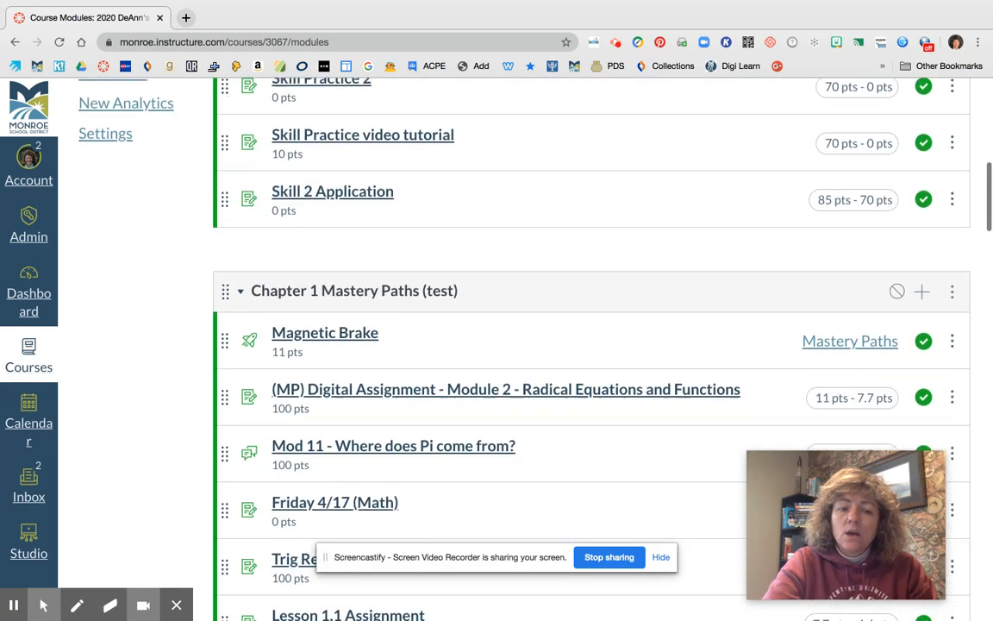
{"action": "scroll", "coordinate": [591, 345], "scroll_direction": "down", "scroll_amount": 10}
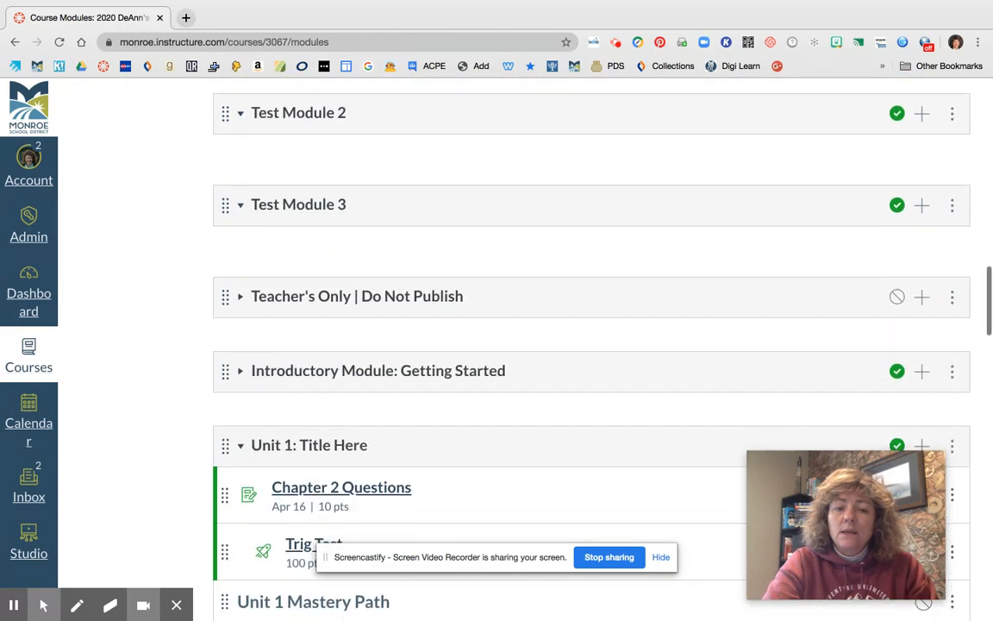
{"action": "scroll", "coordinate": [465, 259], "scroll_direction": "down", "scroll_amount": 2}
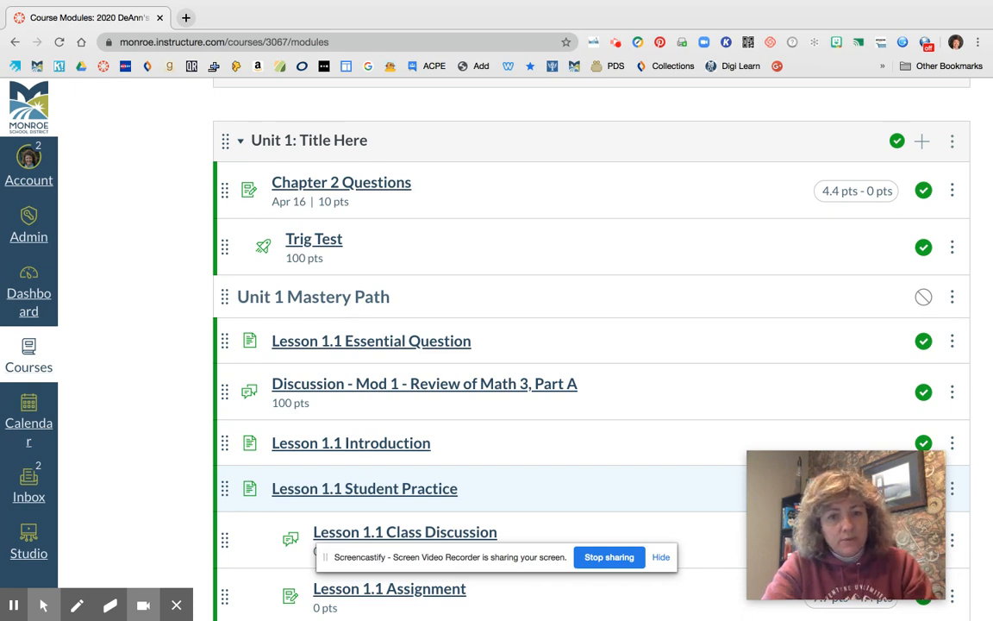
{"action": "scroll", "coordinate": [591, 345], "scroll_direction": "up", "scroll_amount": 5}
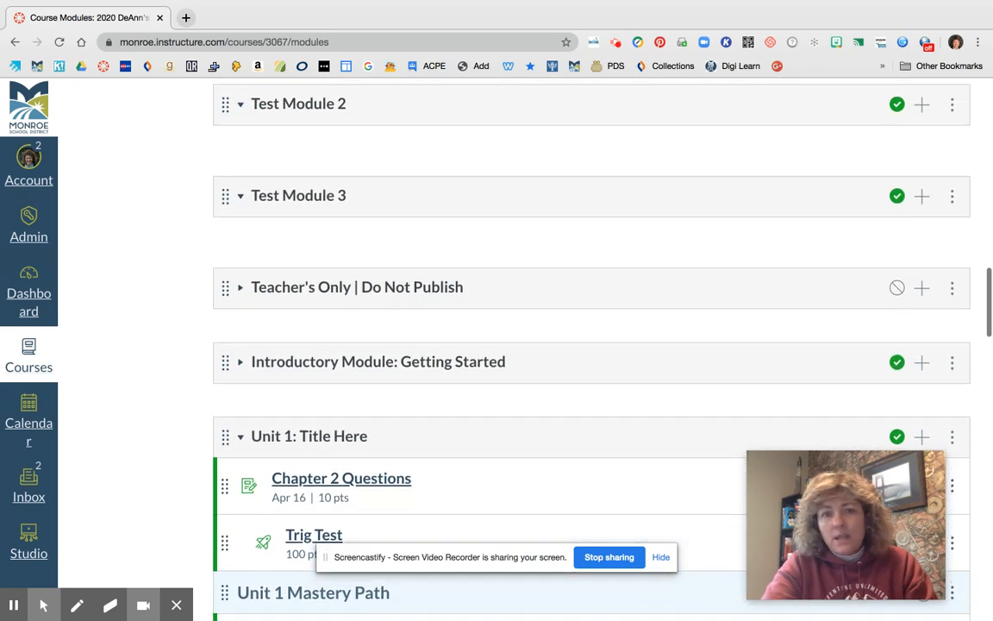
{"action": "scroll", "coordinate": [591, 345], "scroll_direction": "up", "scroll_amount": 5}
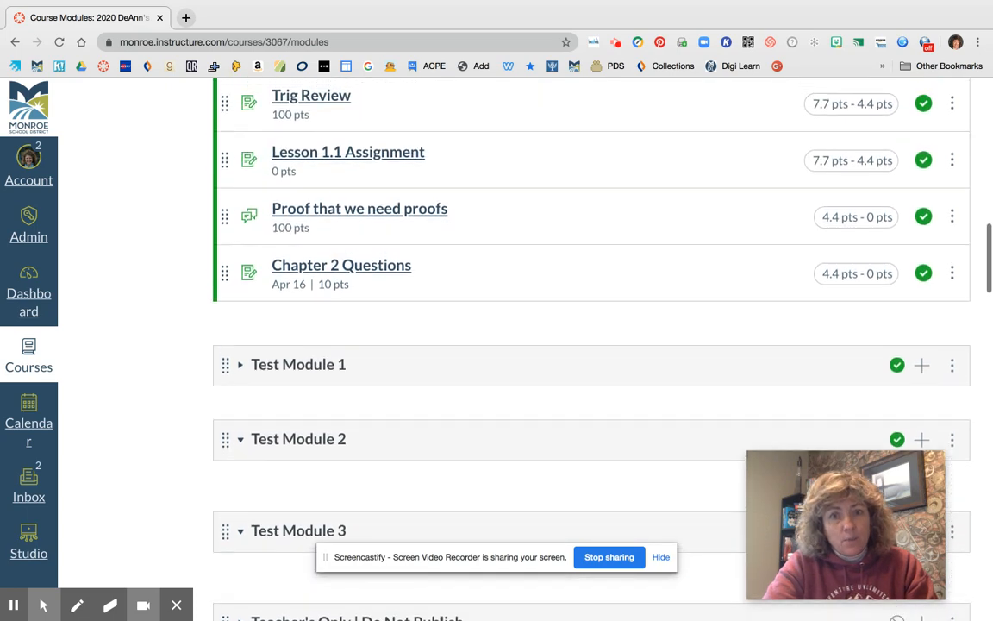
{"action": "scroll", "coordinate": [591, 344], "scroll_direction": "up", "scroll_amount": 5}
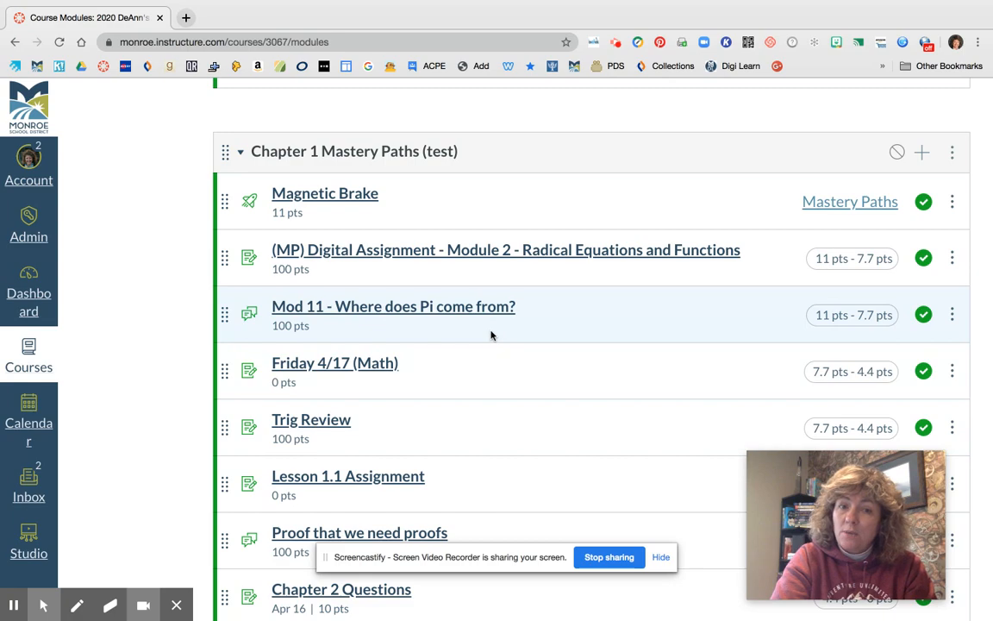
{"action": "scroll", "coordinate": [492, 332], "scroll_direction": "up", "scroll_amount": 5}
{"action": "scroll", "coordinate": [492, 345], "scroll_direction": "up", "scroll_amount": 5}
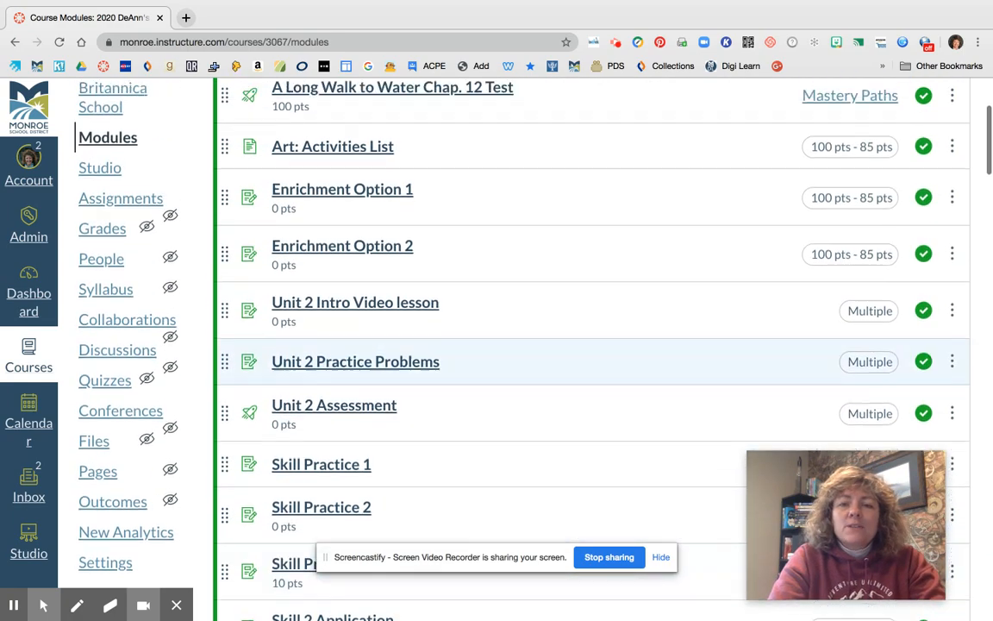
{"action": "scroll", "coordinate": [492, 344], "scroll_direction": "up", "scroll_amount": 2}
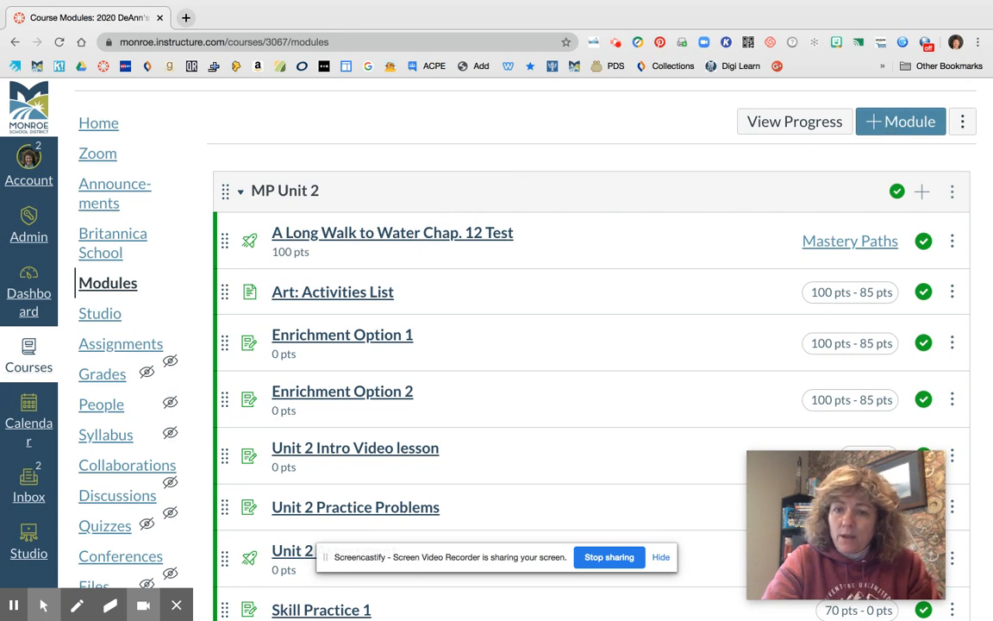
Collapse and re-expand the MP Unit 2 module, and review its items from the Chap. 12 Test to Skill 2 Application.
{"action": "left_click", "coordinate": [241, 191]}
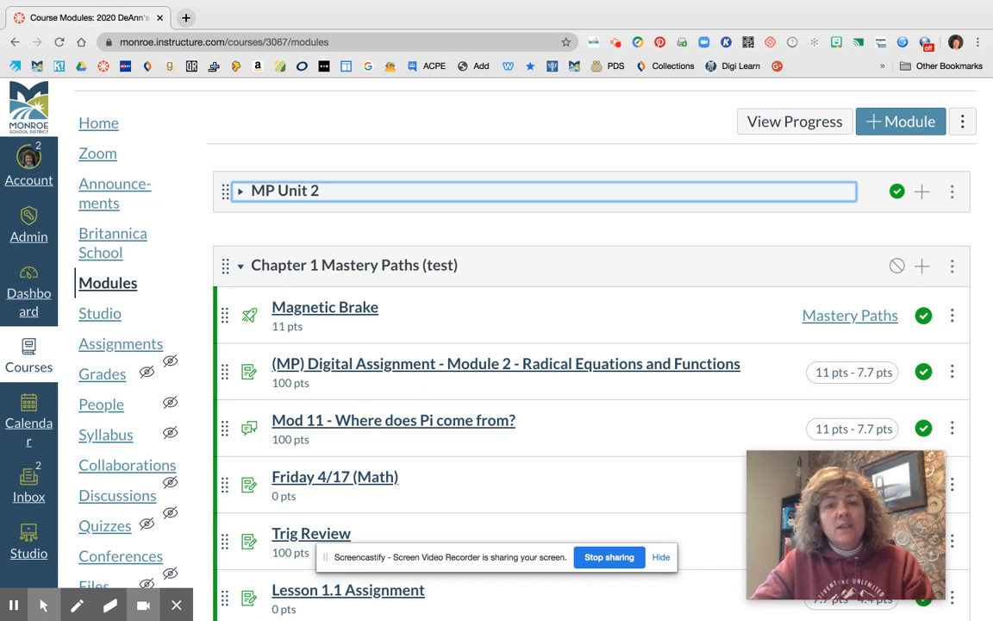
{"action": "left_click", "coordinate": [242, 193]}
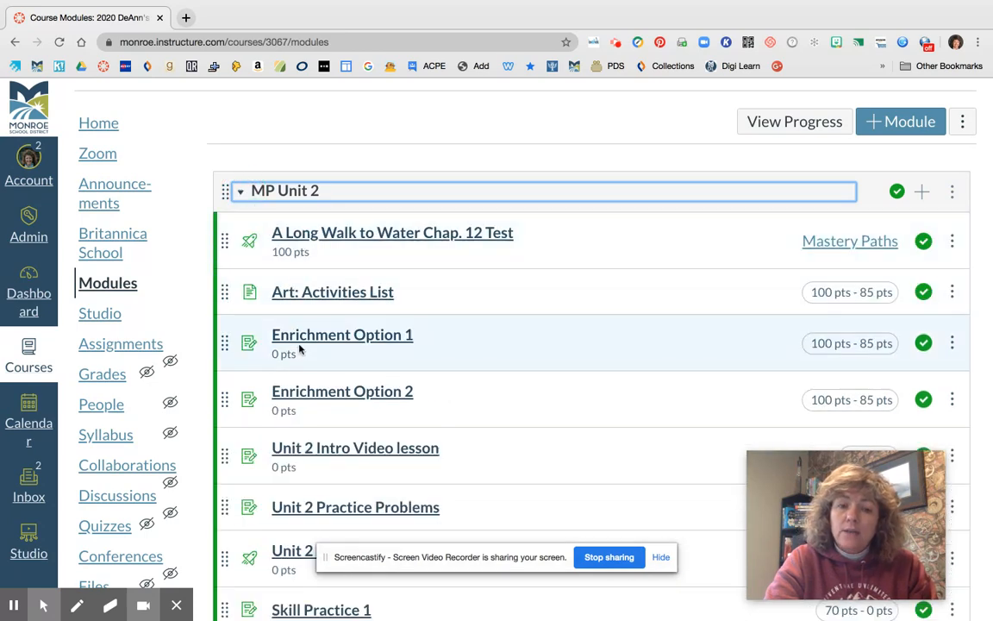
{"action": "scroll", "coordinate": [297, 419], "scroll_direction": "down", "scroll_amount": 2}
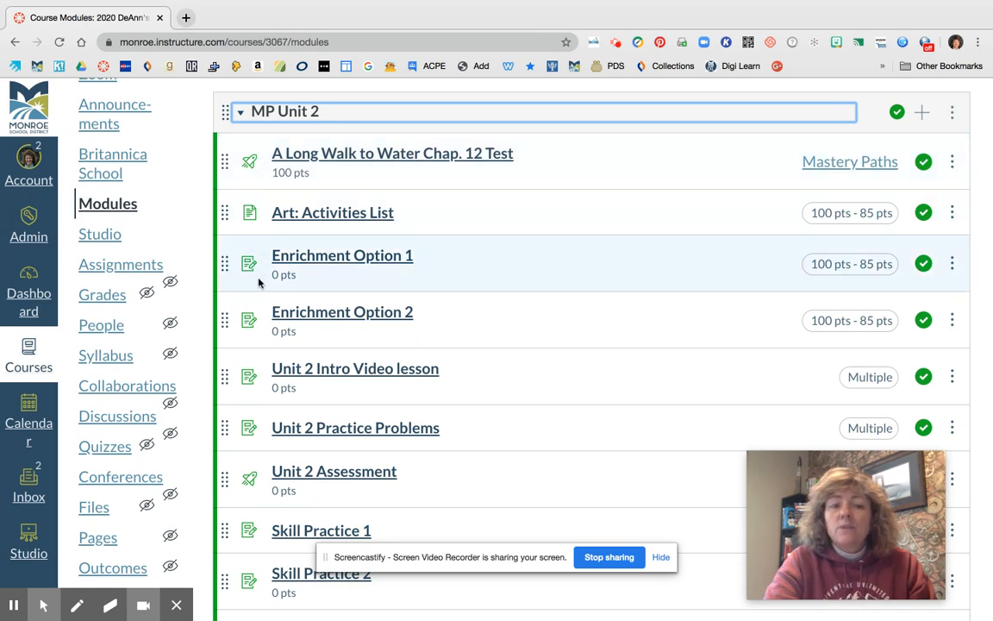
{"action": "scroll", "coordinate": [270, 406], "scroll_direction": "down", "scroll_amount": 4}
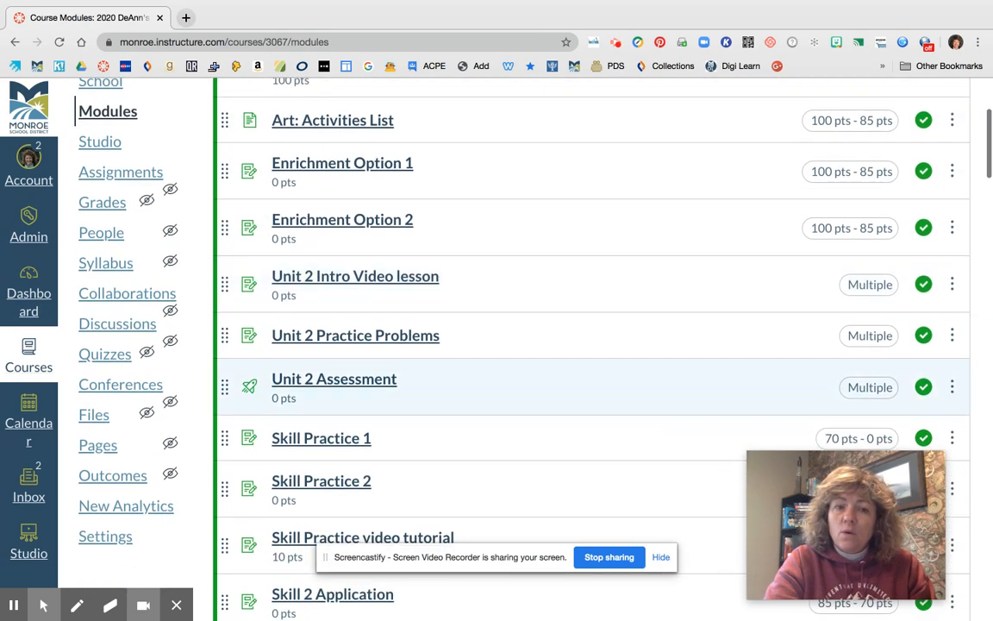
{"action": "scroll", "coordinate": [270, 370], "scroll_direction": "down", "scroll_amount": 3}
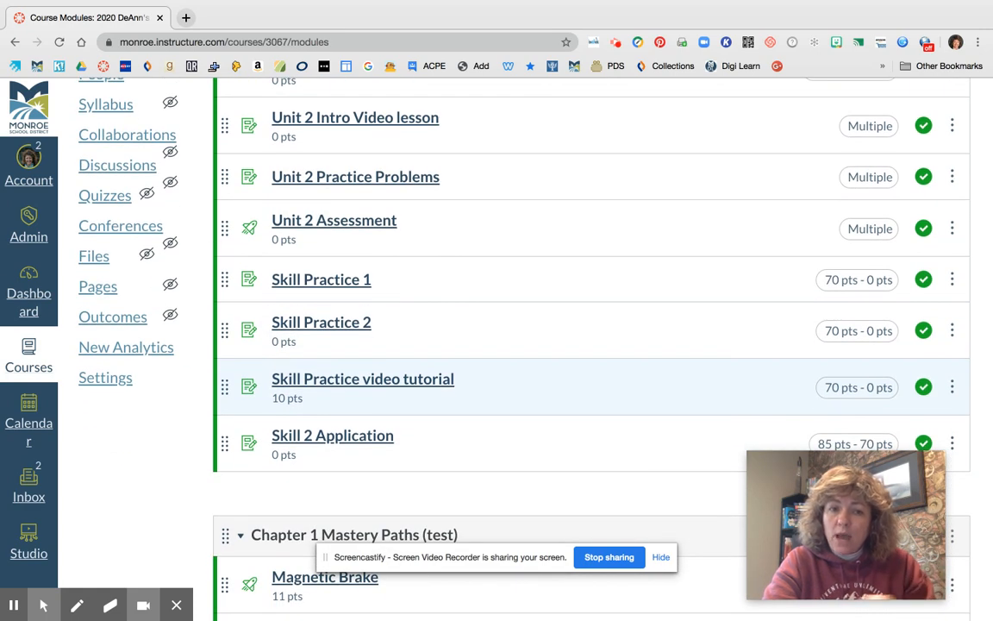
{"action": "scroll", "coordinate": [270, 383], "scroll_direction": "up", "scroll_amount": 7}
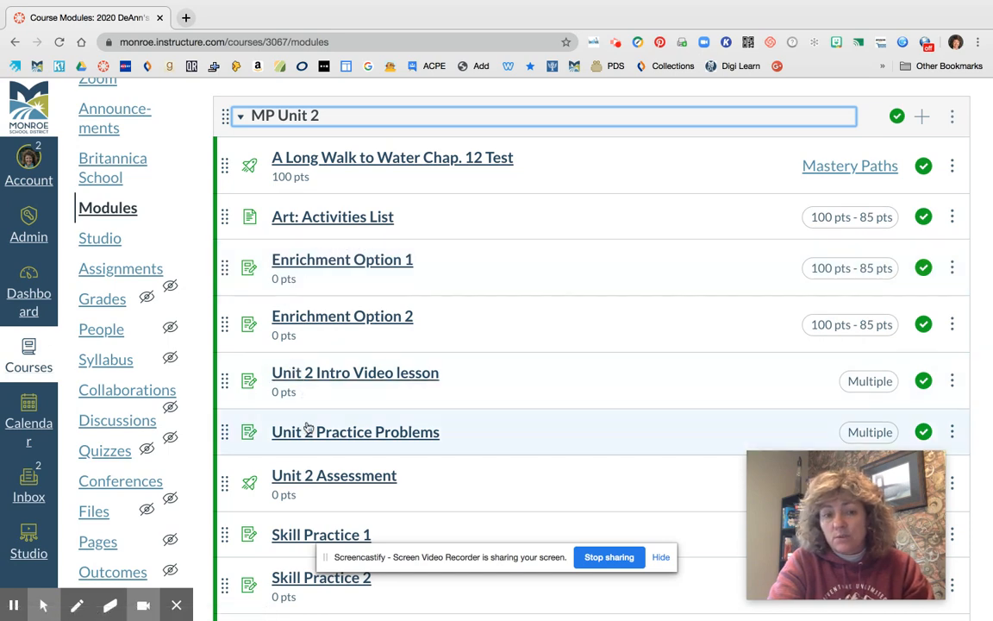
{"action": "scroll", "coordinate": [436, 294], "scroll_direction": "down", "scroll_amount": 2}
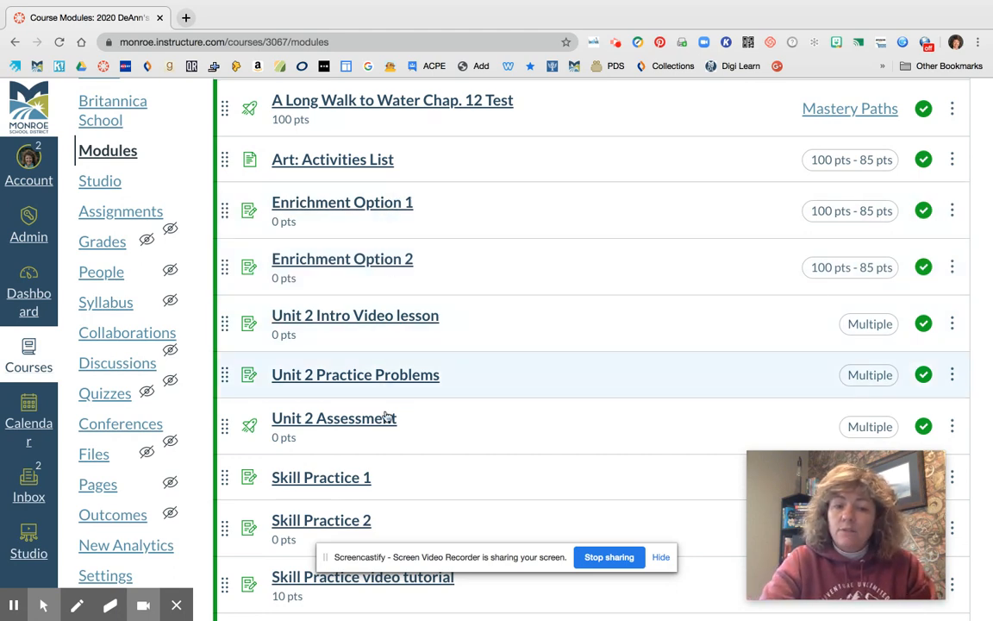
{"action": "scroll", "coordinate": [409, 460], "scroll_direction": "down", "scroll_amount": 4}
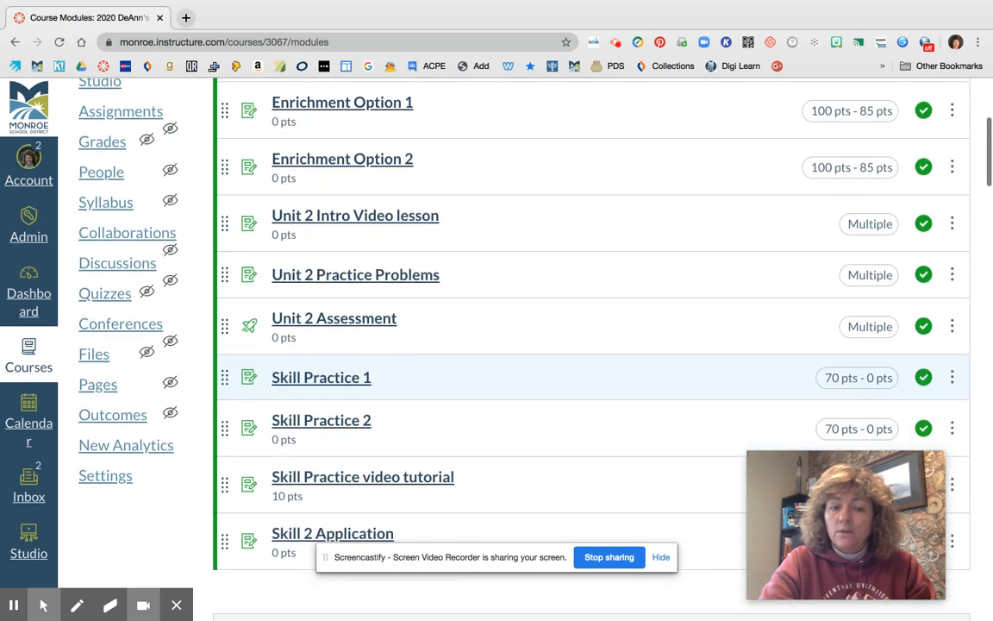
{"action": "scroll", "coordinate": [409, 448], "scroll_direction": "down", "scroll_amount": 1}
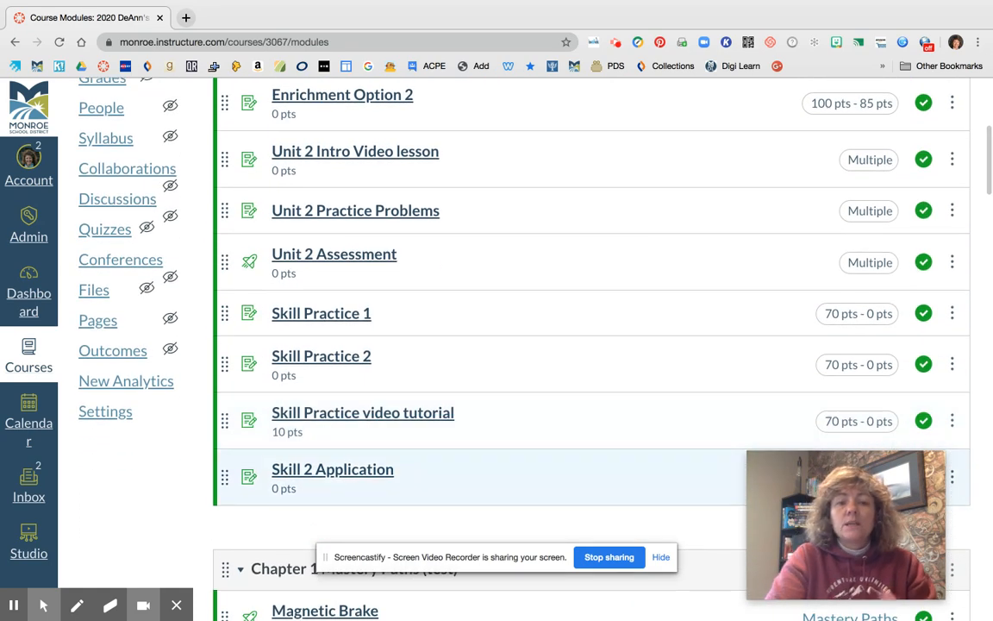
{"action": "scroll", "coordinate": [503, 303], "scroll_direction": "up", "scroll_amount": 5}
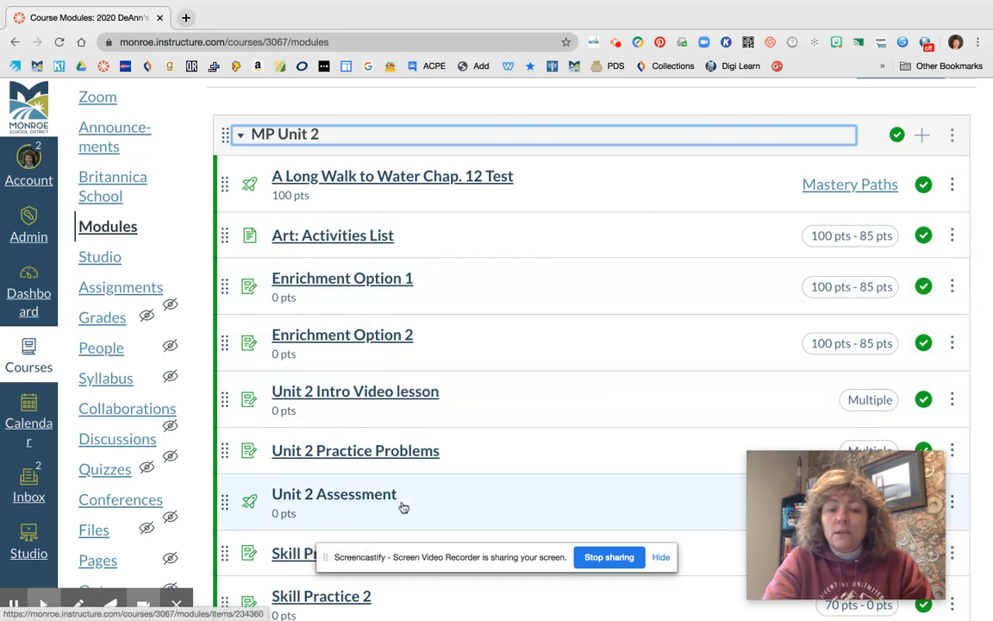
{"action": "scroll", "coordinate": [404, 508], "scroll_direction": "down", "scroll_amount": 1}
{"action": "scroll", "coordinate": [404, 507], "scroll_direction": "down", "scroll_amount": 4}
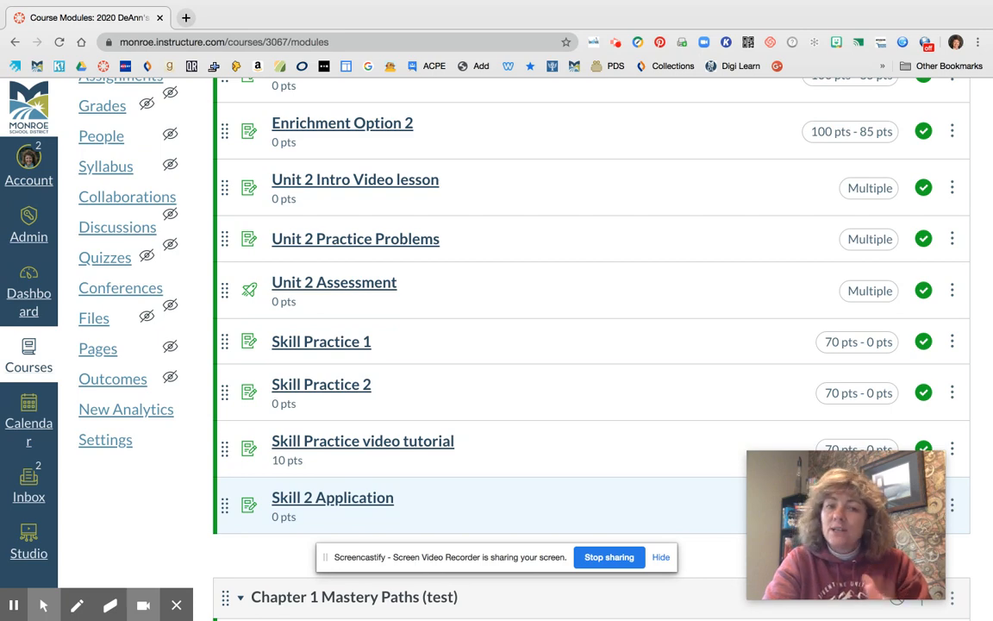
{"action": "left_click", "coordinate": [16, 608]}
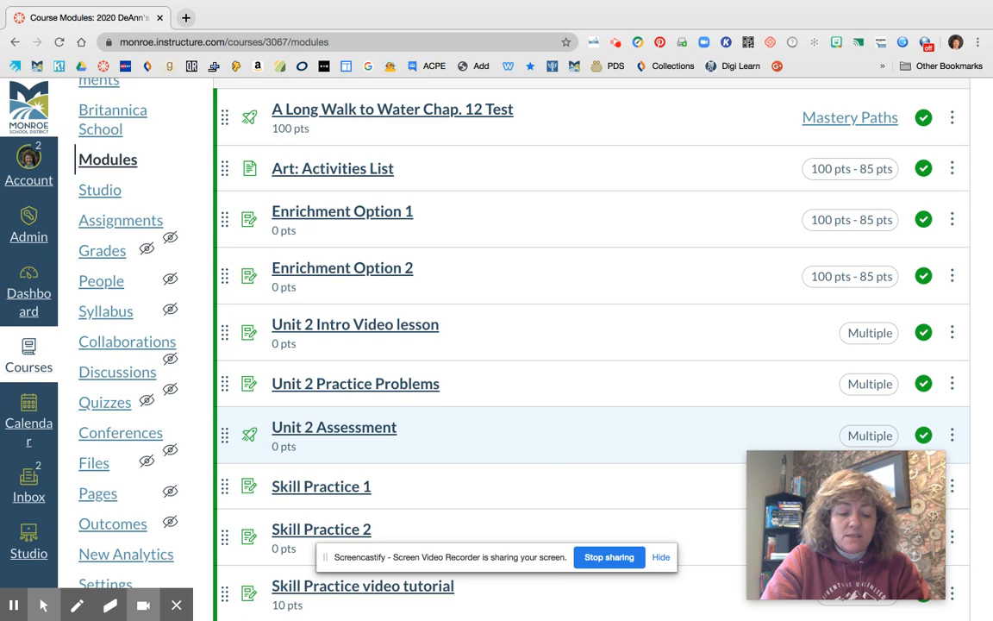
Examine the Mastery Paths link on the Chap. 12 Test and the score ranges that release each MP Unit 2 item.
{"action": "scroll", "coordinate": [551, 360], "scroll_direction": "up", "scroll_amount": 2}
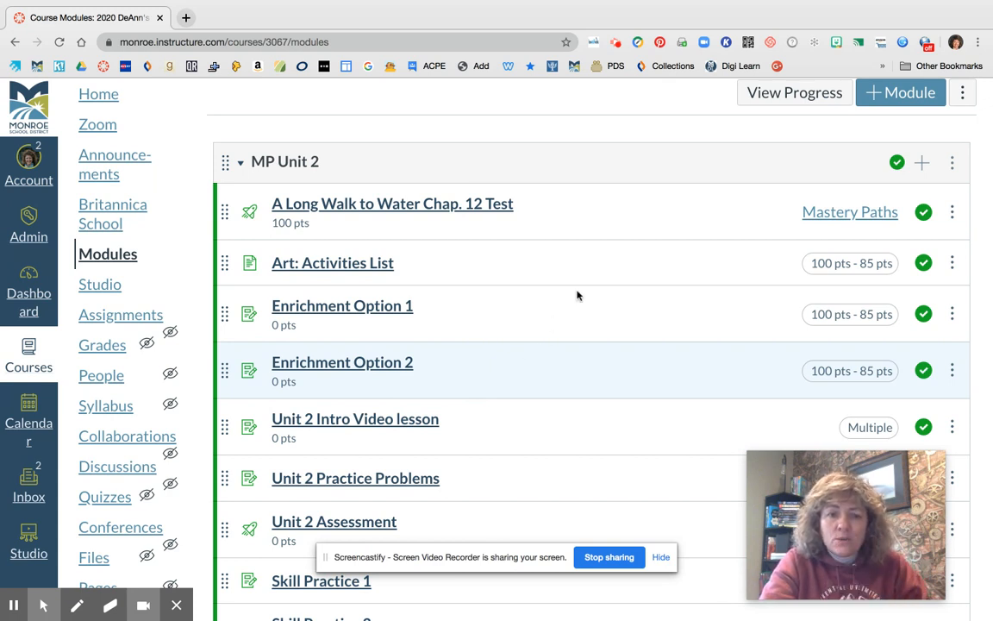
{"action": "scroll", "coordinate": [617, 201], "scroll_direction": "down", "scroll_amount": 1}
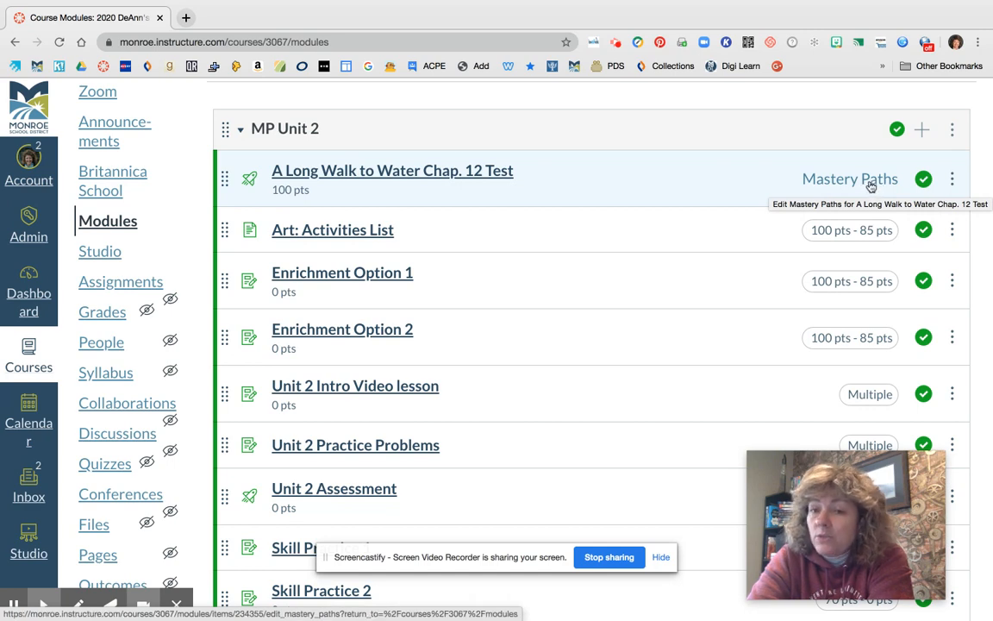
{"action": "scroll", "coordinate": [860, 164], "scroll_direction": "down", "scroll_amount": 2}
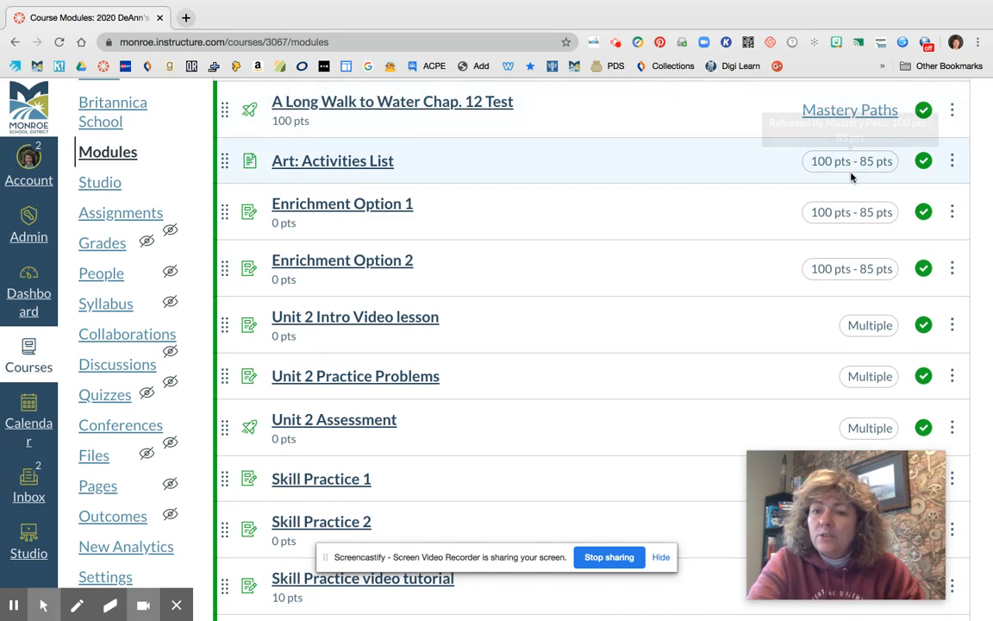
{"action": "mouse_move", "coordinate": [851, 215]}
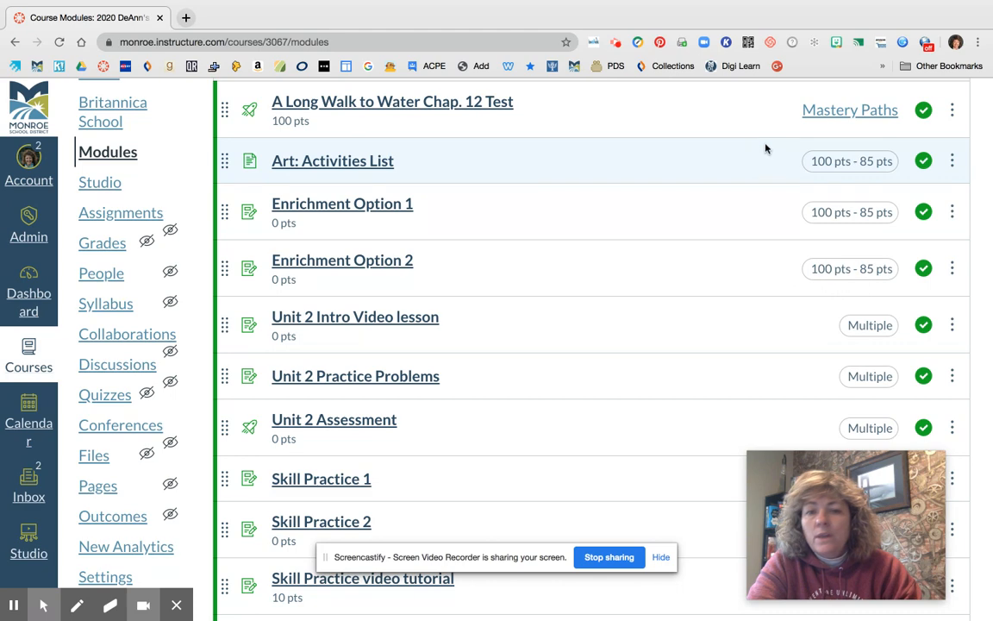
{"action": "scroll", "coordinate": [787, 283], "scroll_direction": "down", "scroll_amount": 1}
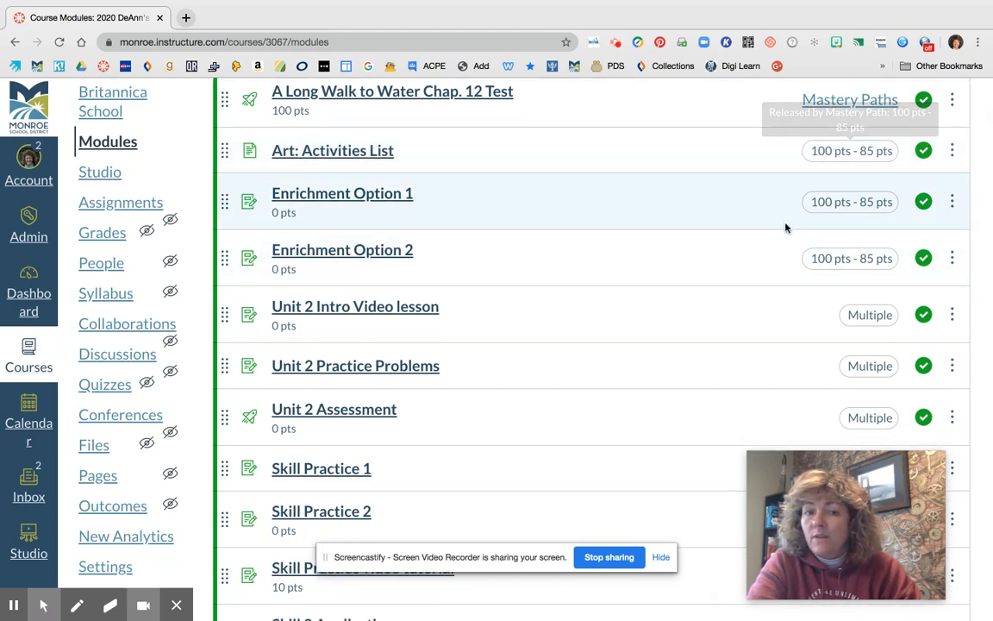
{"action": "scroll", "coordinate": [771, 252], "scroll_direction": "down", "scroll_amount": 2}
{"action": "scroll", "coordinate": [763, 215], "scroll_direction": "down", "scroll_amount": 1}
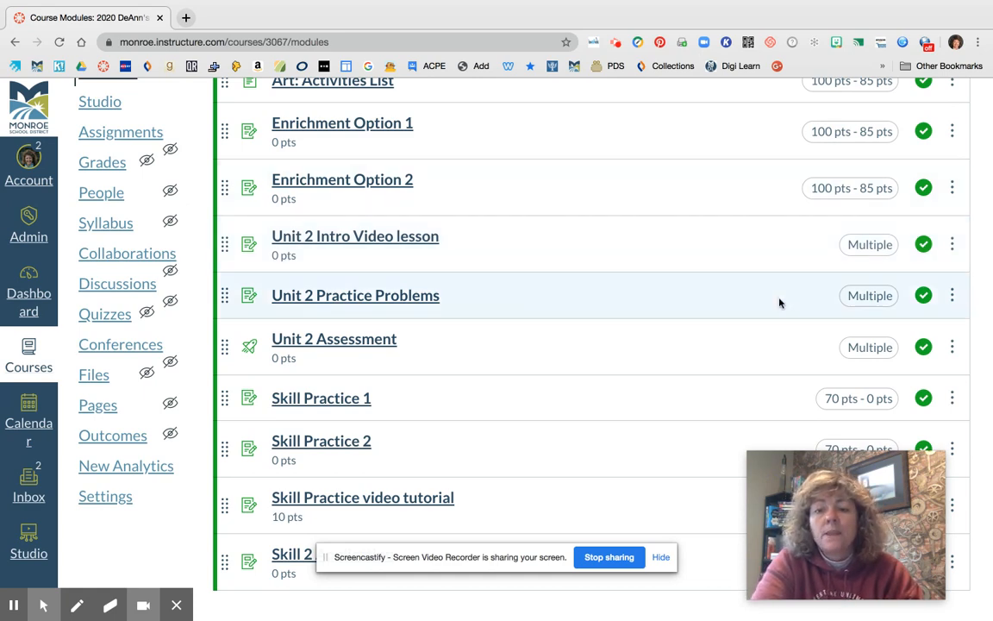
{"action": "scroll", "coordinate": [778, 301], "scroll_direction": "down", "scroll_amount": 3}
{"action": "scroll", "coordinate": [798, 259], "scroll_direction": "down", "scroll_amount": 1}
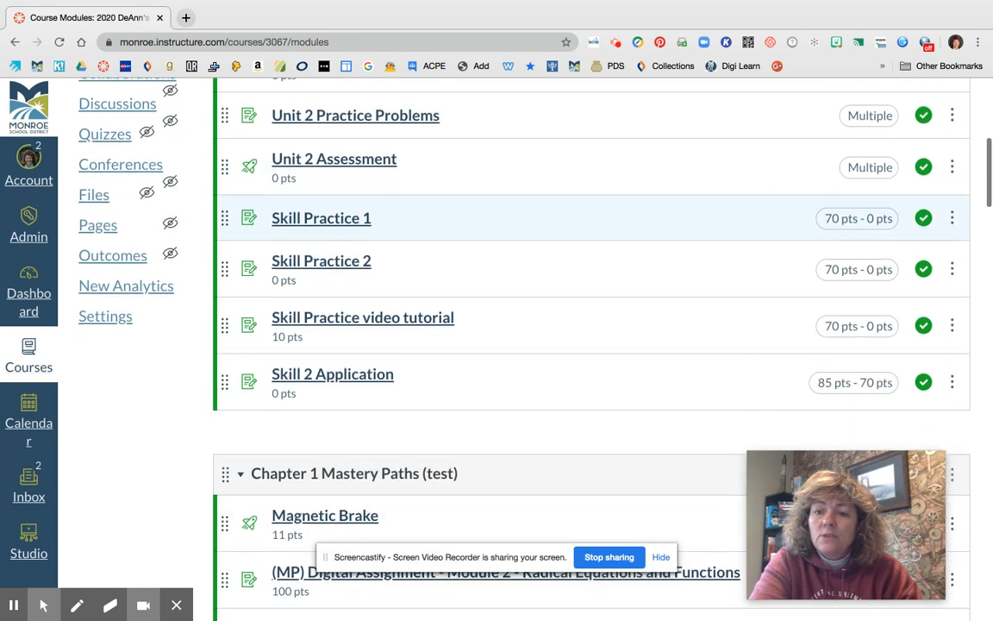
{"action": "mouse_move", "coordinate": [845, 220]}
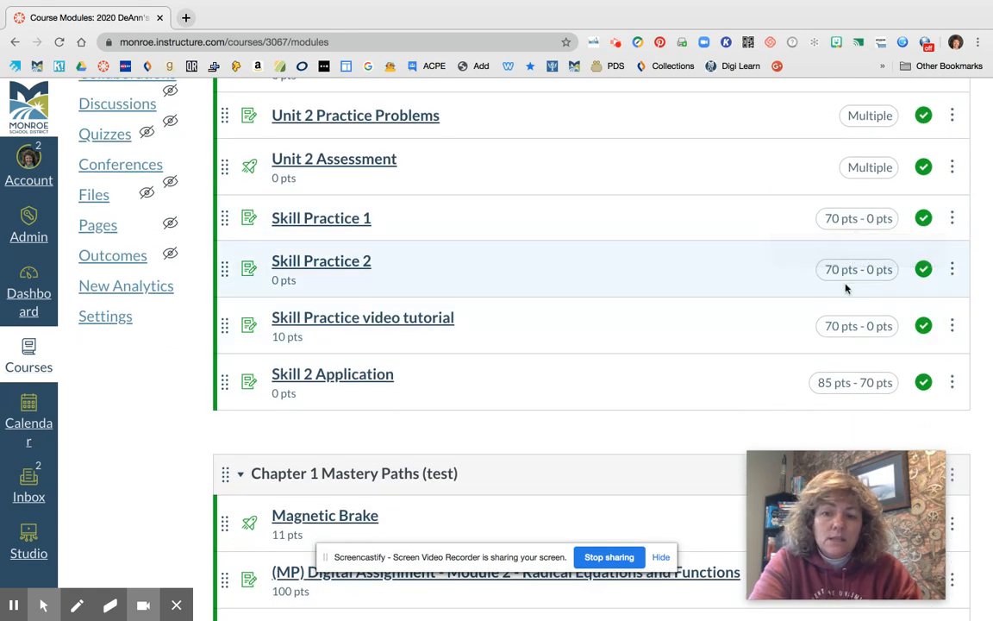
{"action": "scroll", "coordinate": [752, 383], "scroll_direction": "down", "scroll_amount": 1}
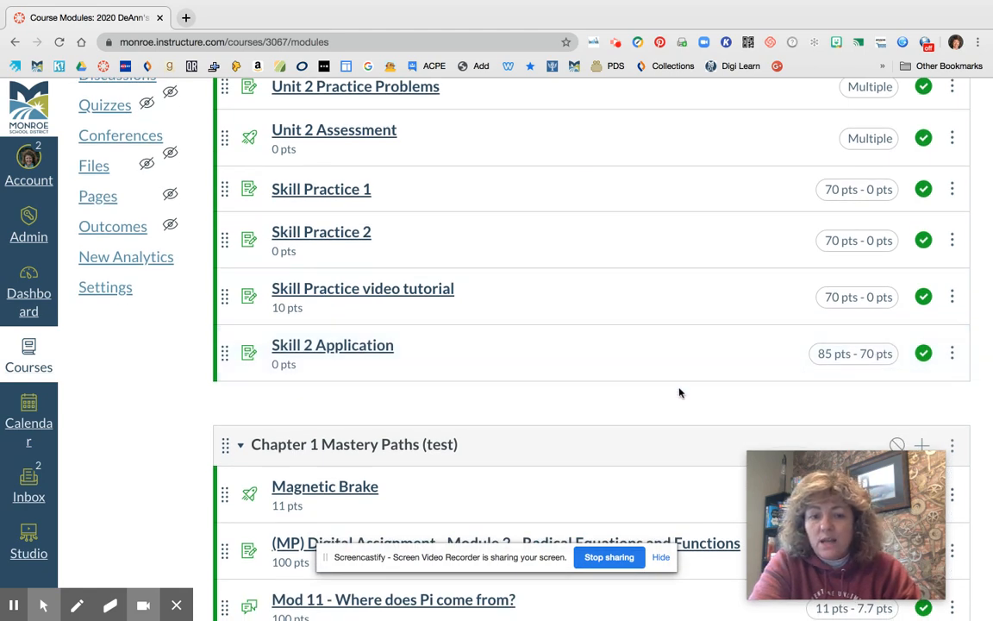
{"action": "scroll", "coordinate": [667, 410], "scroll_direction": "down", "scroll_amount": 1}
{"action": "scroll", "coordinate": [667, 410], "scroll_direction": "up", "scroll_amount": 2}
{"action": "scroll", "coordinate": [687, 217], "scroll_direction": "up", "scroll_amount": 4}
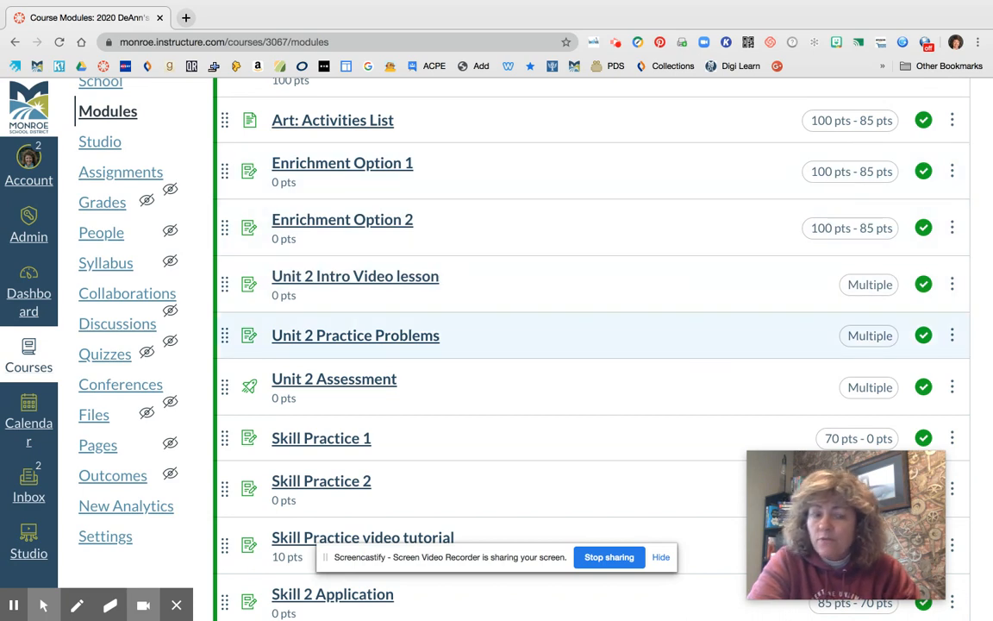
{"action": "scroll", "coordinate": [676, 249], "scroll_direction": "up", "scroll_amount": 2}
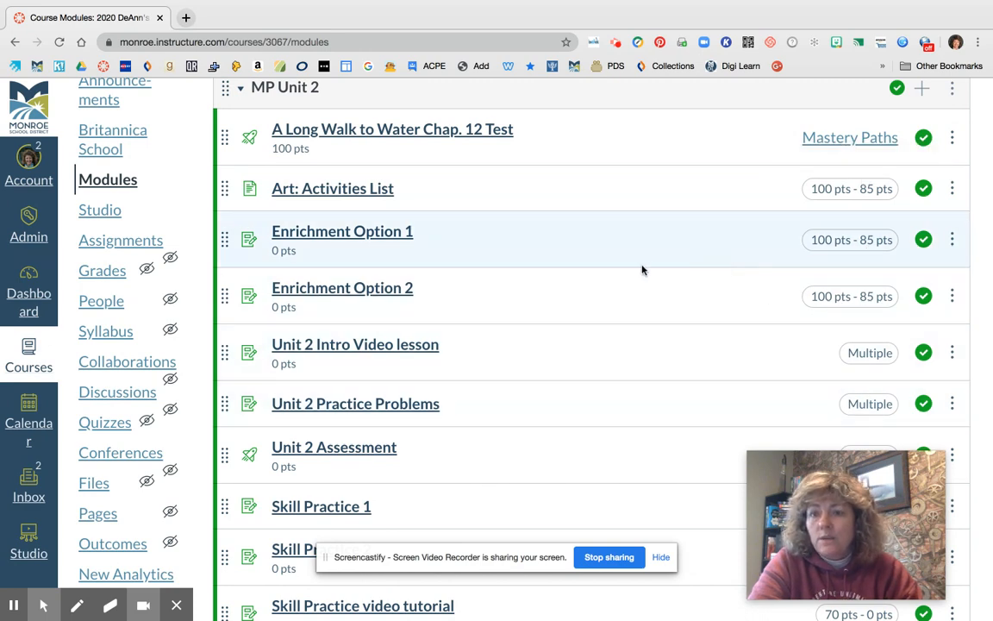
{"action": "scroll", "coordinate": [641, 270], "scroll_direction": "up", "scroll_amount": 1}
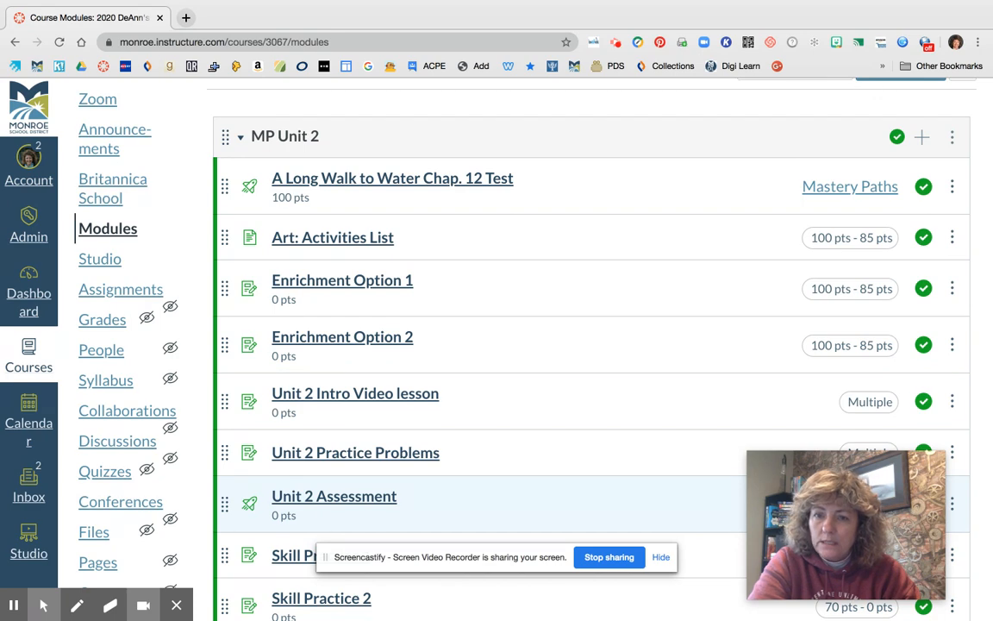
{"action": "scroll", "coordinate": [552, 345], "scroll_direction": "down", "scroll_amount": 2}
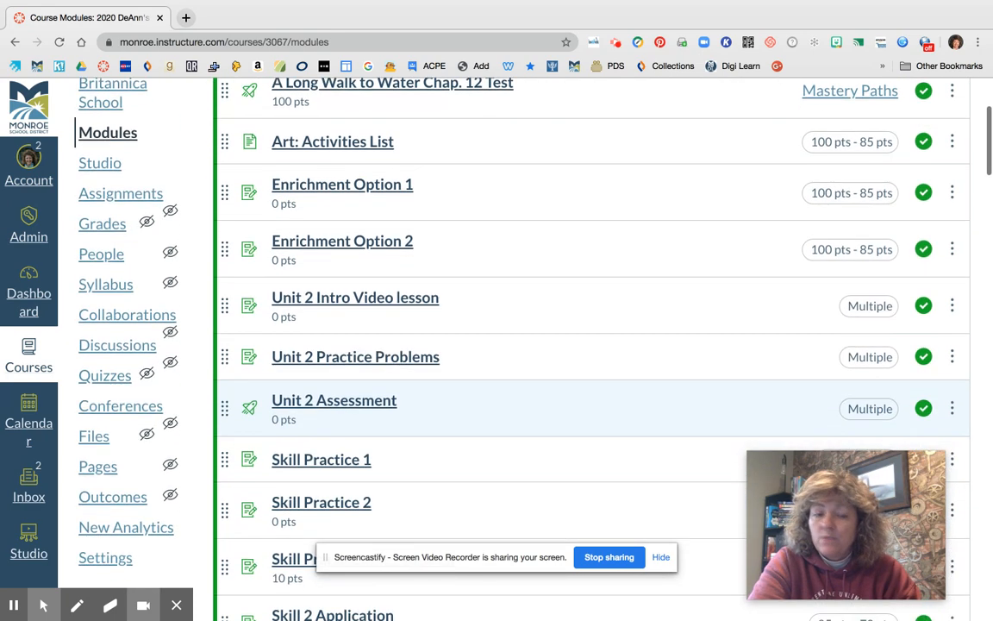
Open the A Long Walk to Water Chap. 12 Test for editing and view its Questions and Mastery Paths sections.
{"action": "scroll", "coordinate": [745, 197], "scroll_direction": "up", "scroll_amount": 3}
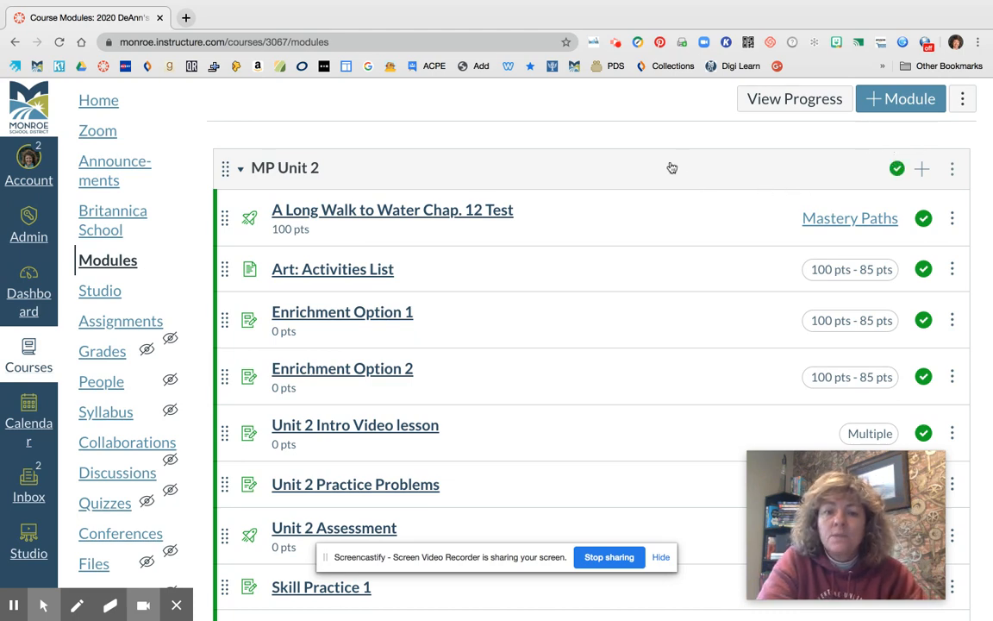
{"action": "scroll", "coordinate": [660, 155], "scroll_direction": "down", "scroll_amount": 1}
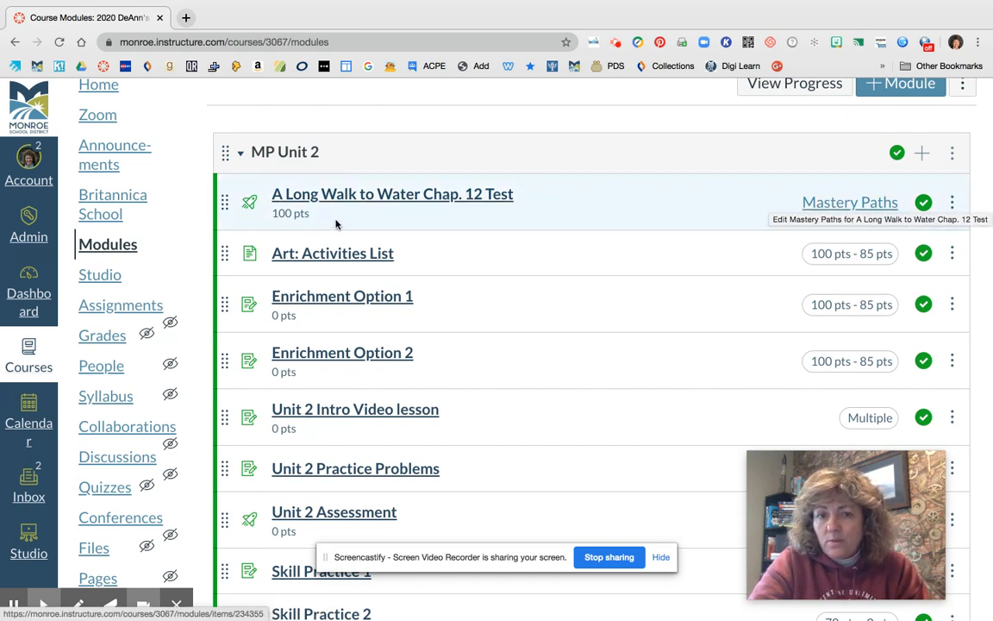
{"action": "left_click", "coordinate": [387, 196]}
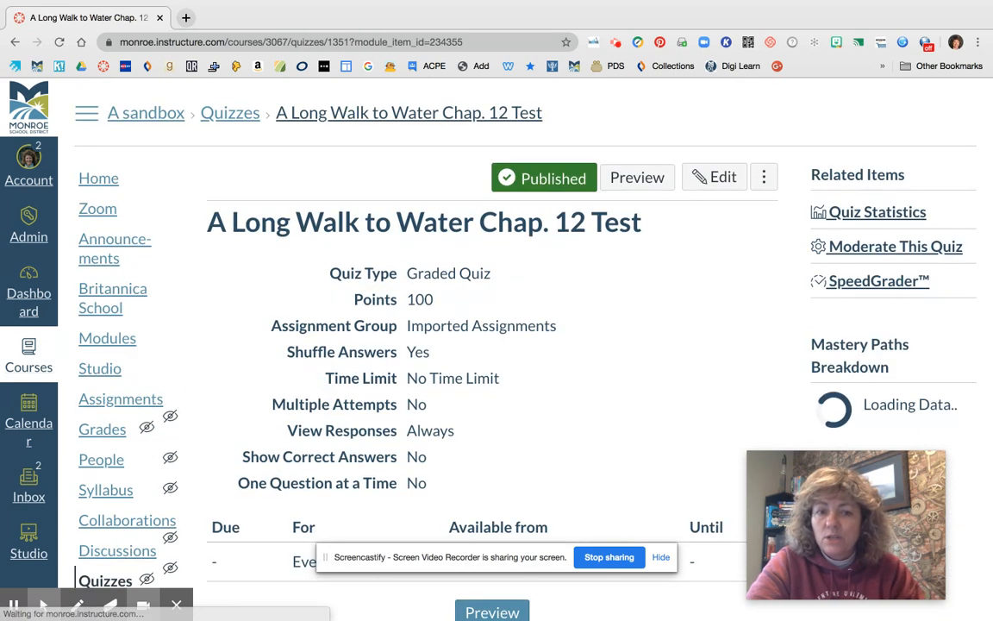
{"action": "left_click", "coordinate": [714, 177]}
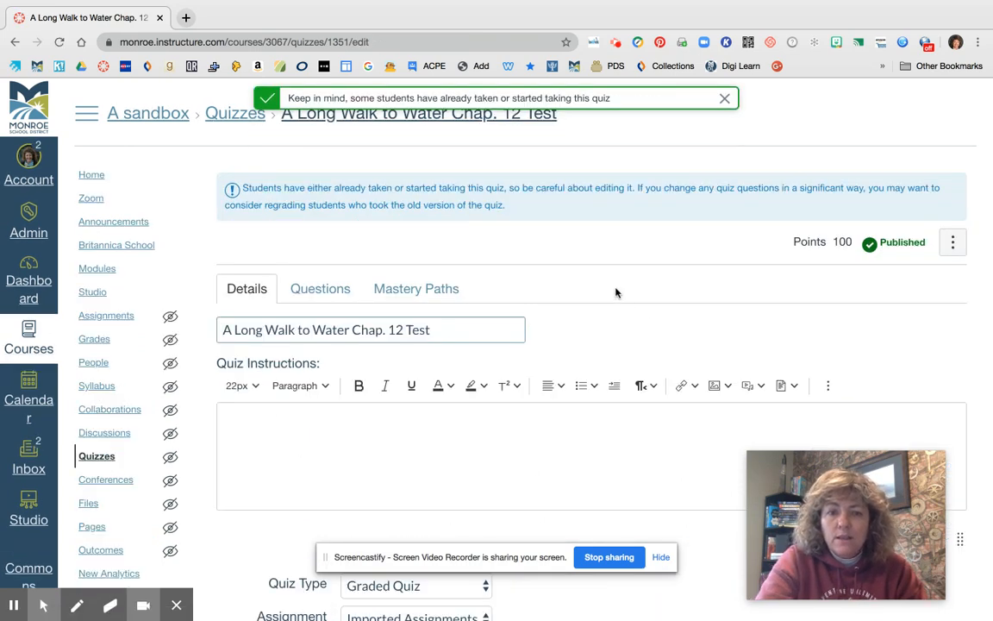
{"action": "scroll", "coordinate": [621, 323], "scroll_direction": "down", "scroll_amount": 1}
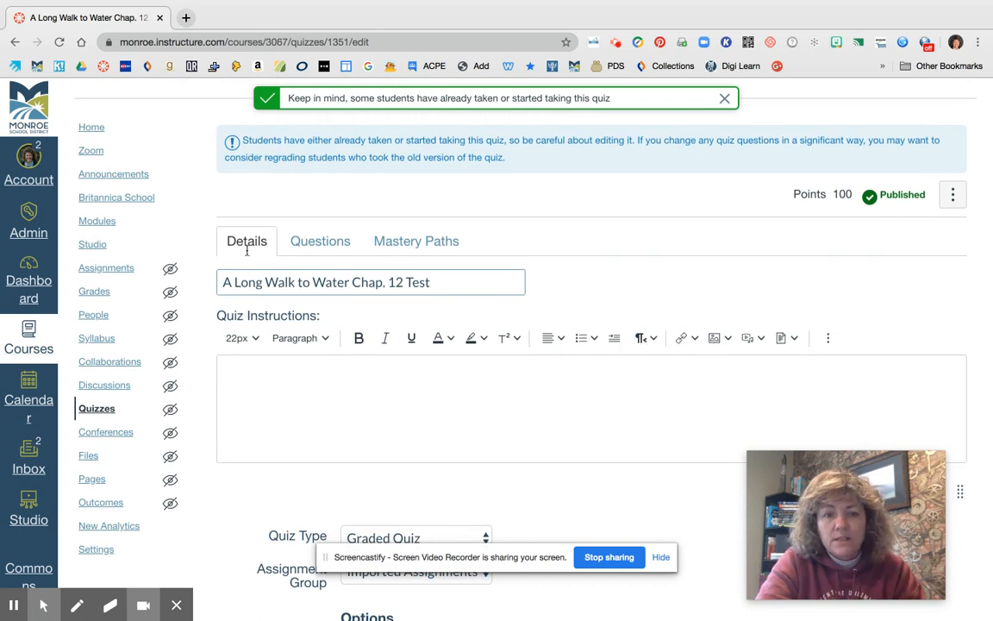
{"action": "left_click", "coordinate": [339, 244]}
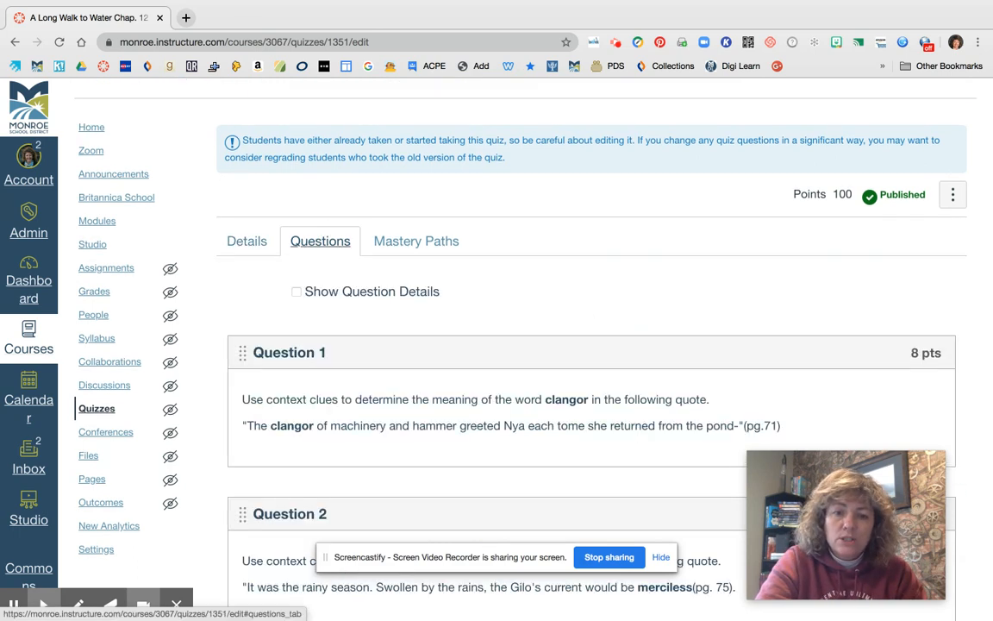
{"action": "left_click", "coordinate": [443, 246]}
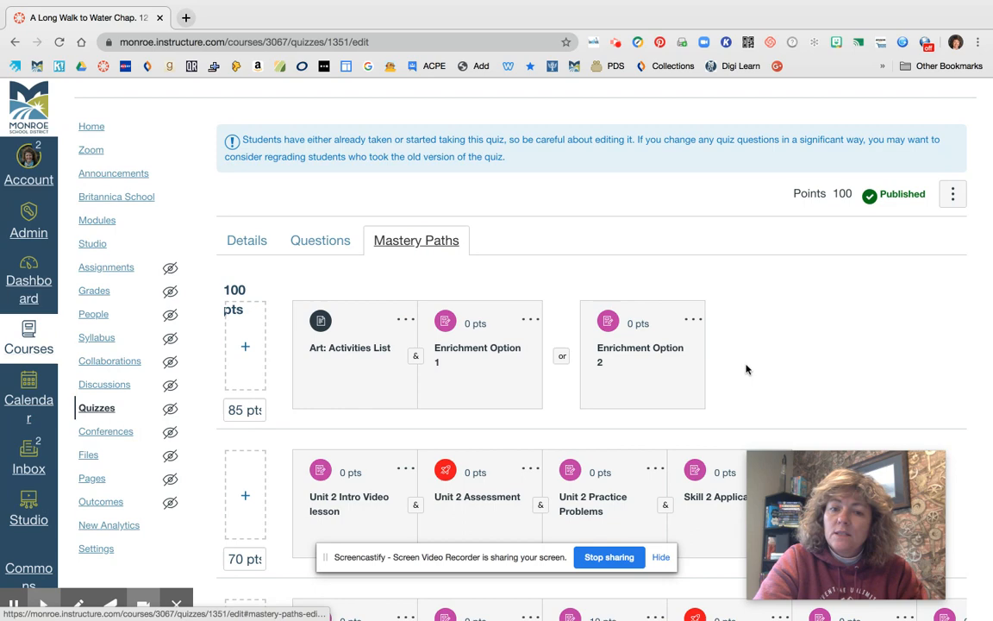
Examine the items assigned to each Mastery Paths score range of the Chap. 12 Test, and leave the quiz editor without saving.
{"action": "scroll", "coordinate": [745, 364], "scroll_direction": "down", "scroll_amount": 3}
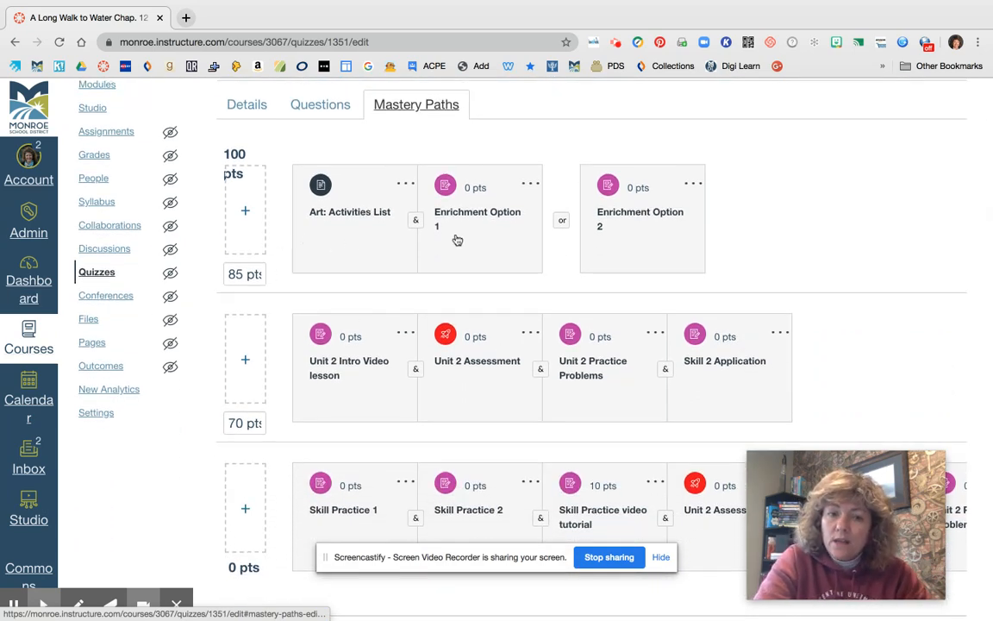
{"action": "scroll", "coordinate": [776, 248], "scroll_direction": "down", "scroll_amount": 1}
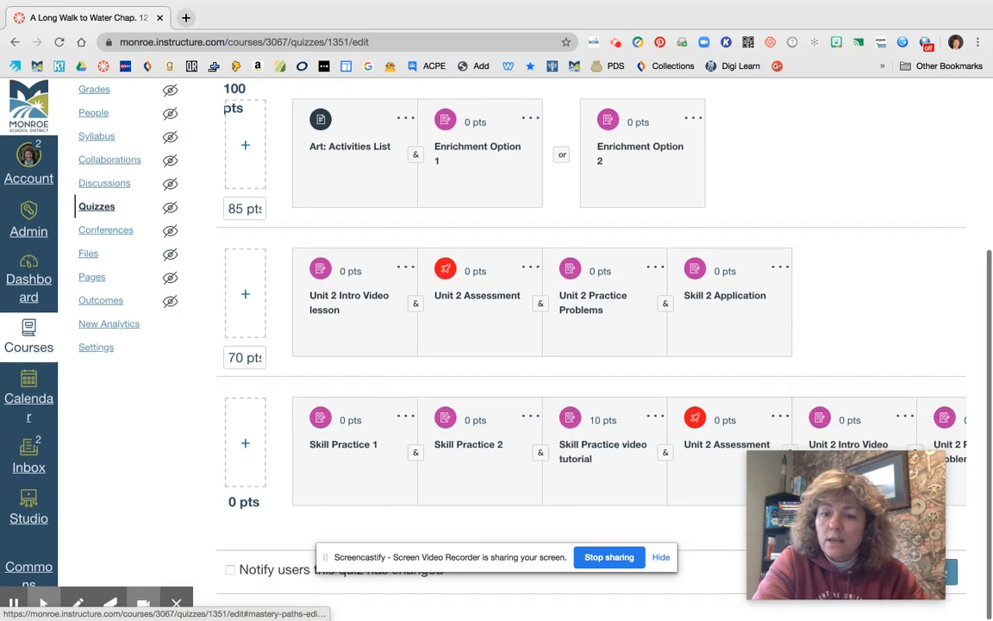
{"action": "scroll", "coordinate": [792, 152], "scroll_direction": "up", "scroll_amount": 2}
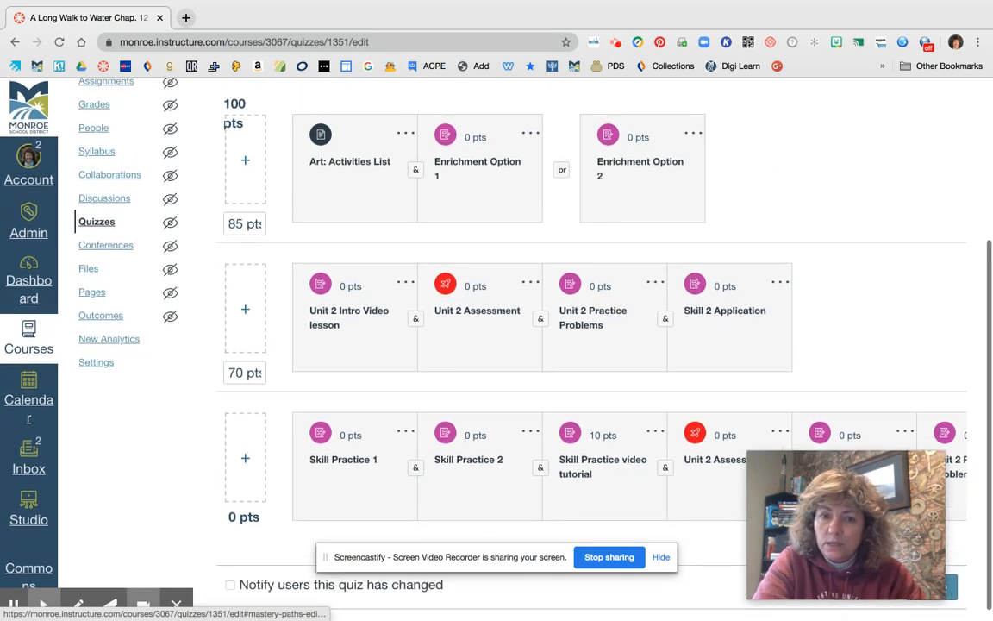
{"action": "scroll", "coordinate": [472, 140], "scroll_direction": "up", "scroll_amount": 2}
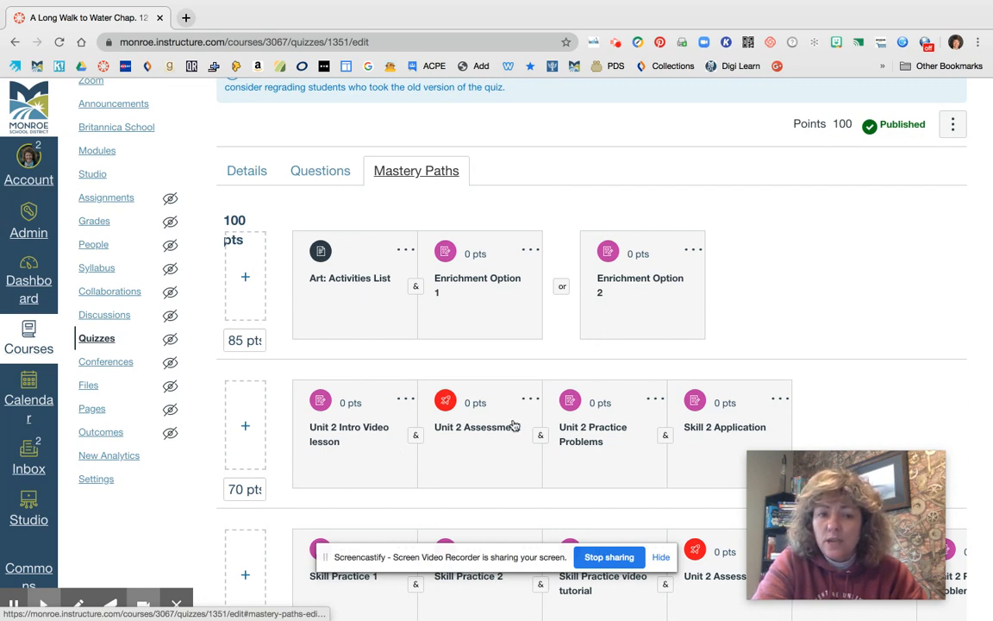
{"action": "scroll", "coordinate": [825, 290], "scroll_direction": "down", "scroll_amount": 2}
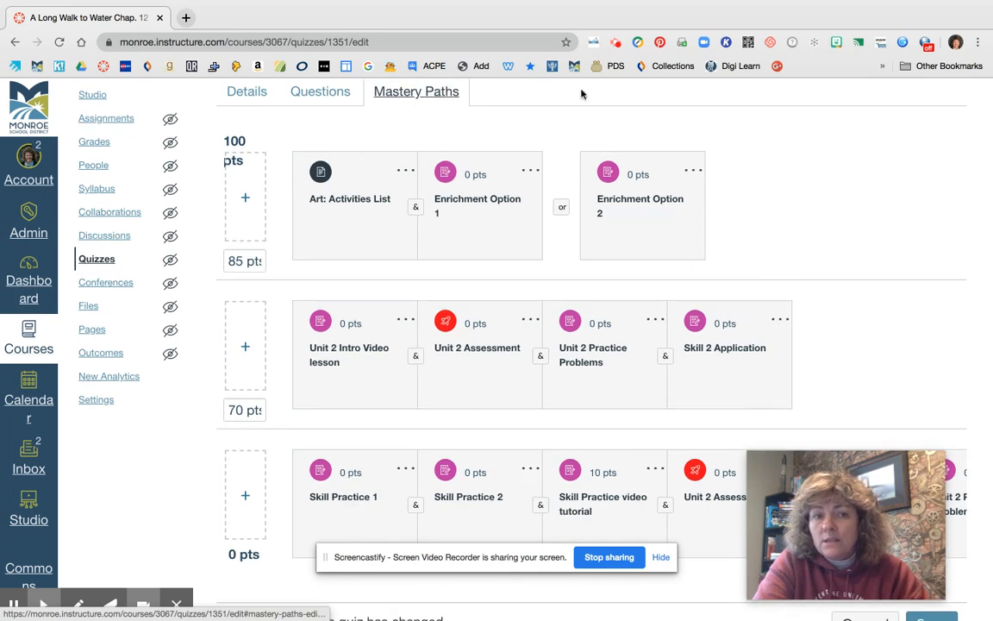
{"action": "scroll", "coordinate": [707, 297], "scroll_direction": "down", "scroll_amount": 1}
{"action": "scroll", "coordinate": [707, 297], "scroll_direction": "up", "scroll_amount": 2}
{"action": "scroll", "coordinate": [707, 297], "scroll_direction": "down", "scroll_amount": 1}
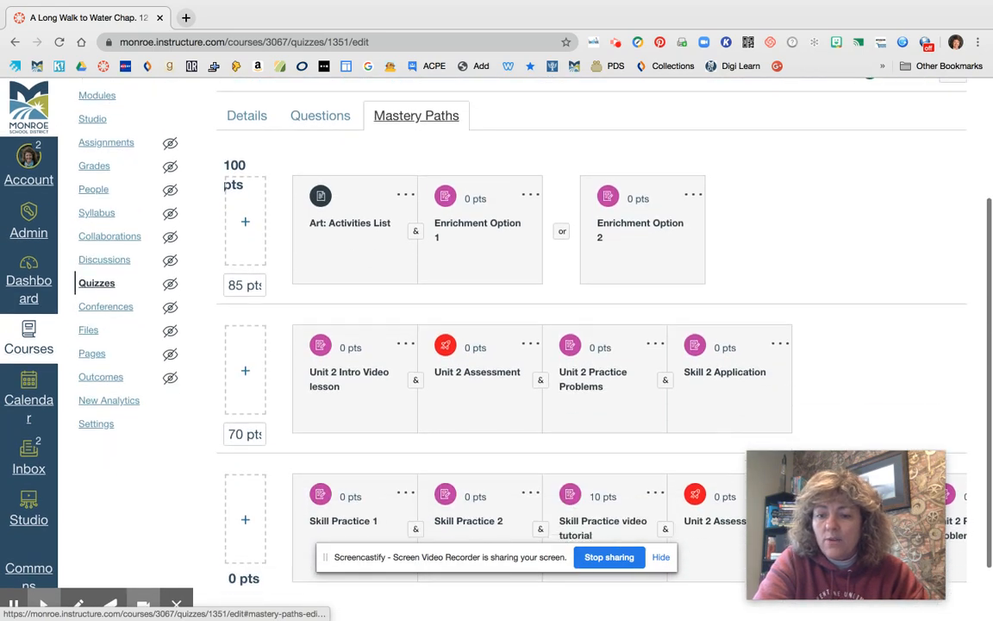
{"action": "scroll", "coordinate": [417, 115], "scroll_direction": "down", "scroll_amount": 1}
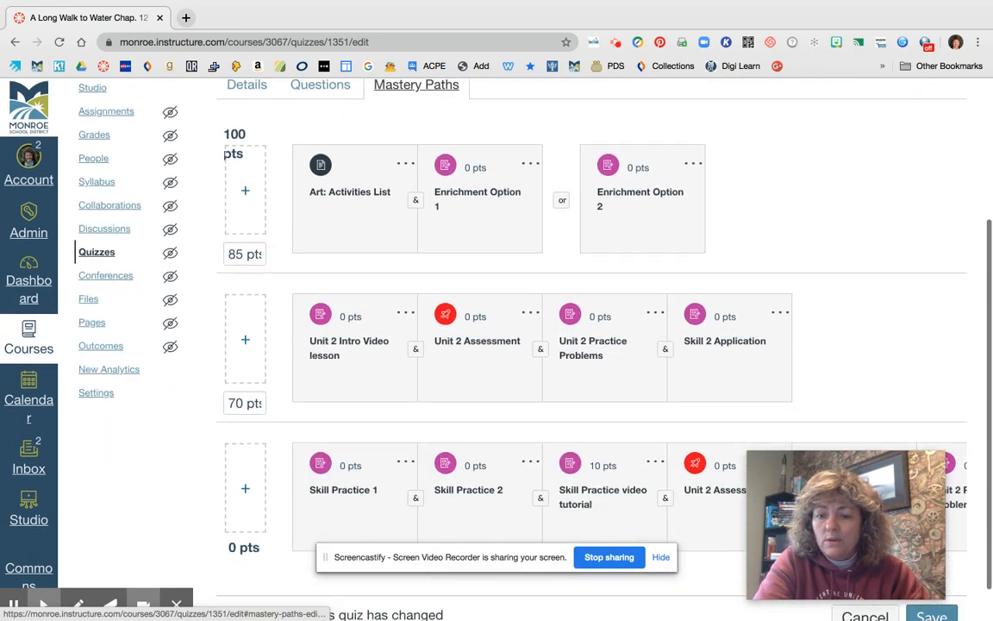
{"action": "left_click", "coordinate": [853, 616]}
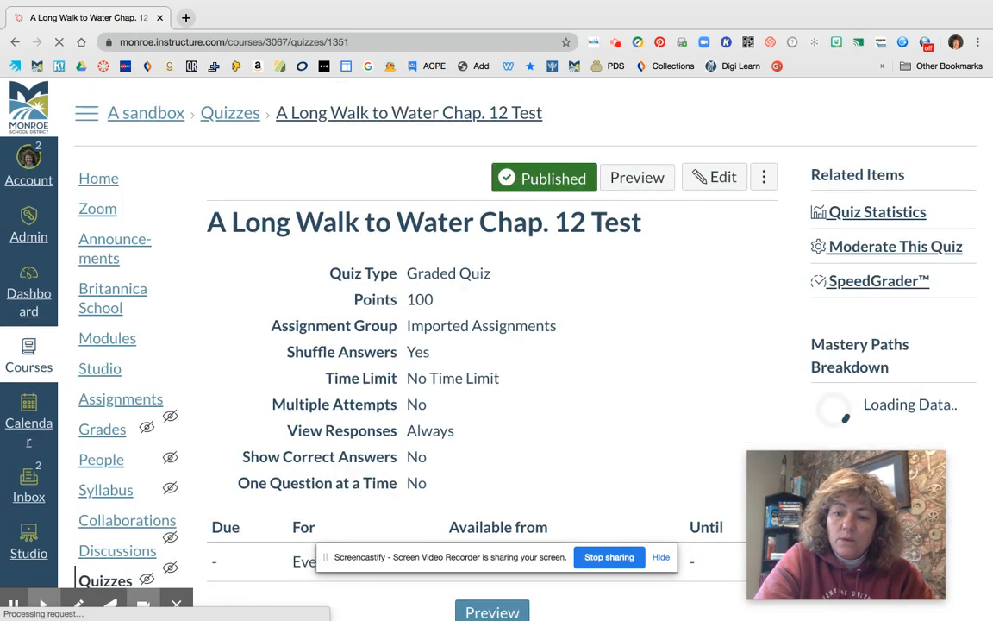
Return to the course modules and open the Mastery Paths of the Chap. 12 Test from its MP Unit 2 item options.
{"action": "left_click", "coordinate": [112, 340]}
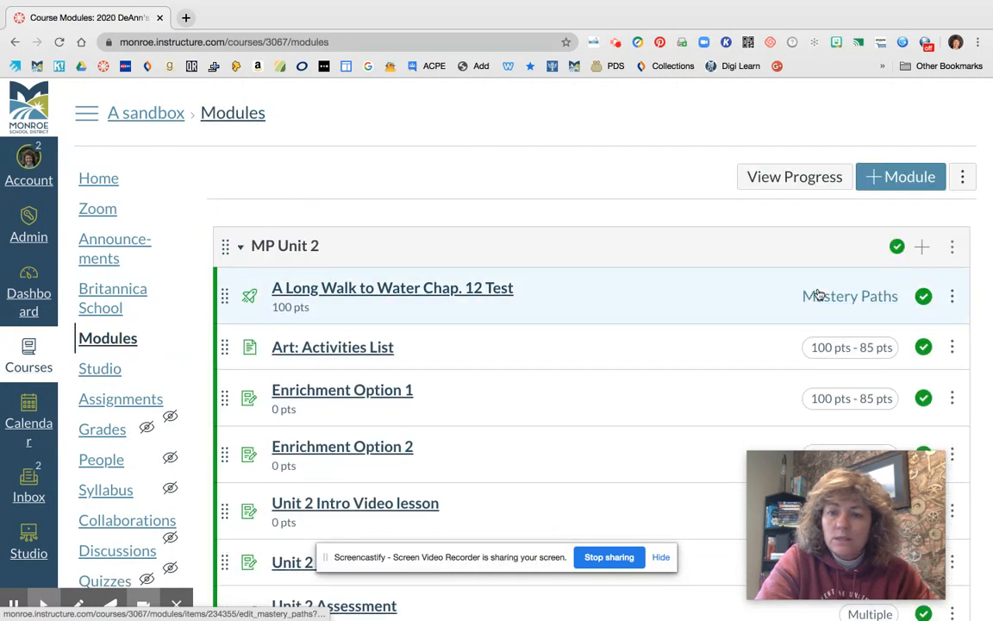
{"action": "left_click", "coordinate": [952, 296]}
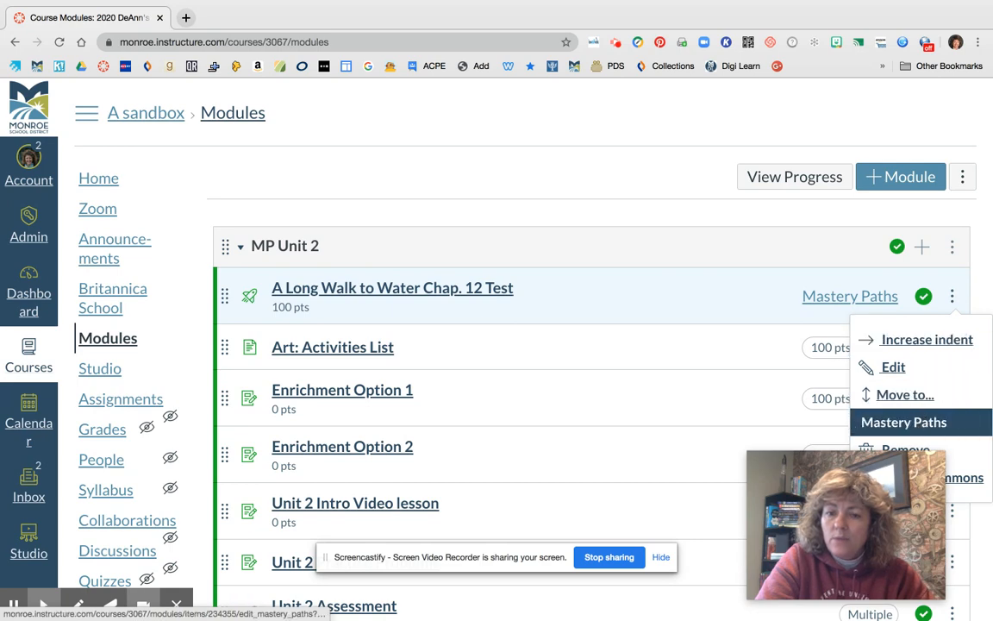
{"action": "left_click", "coordinate": [914, 422]}
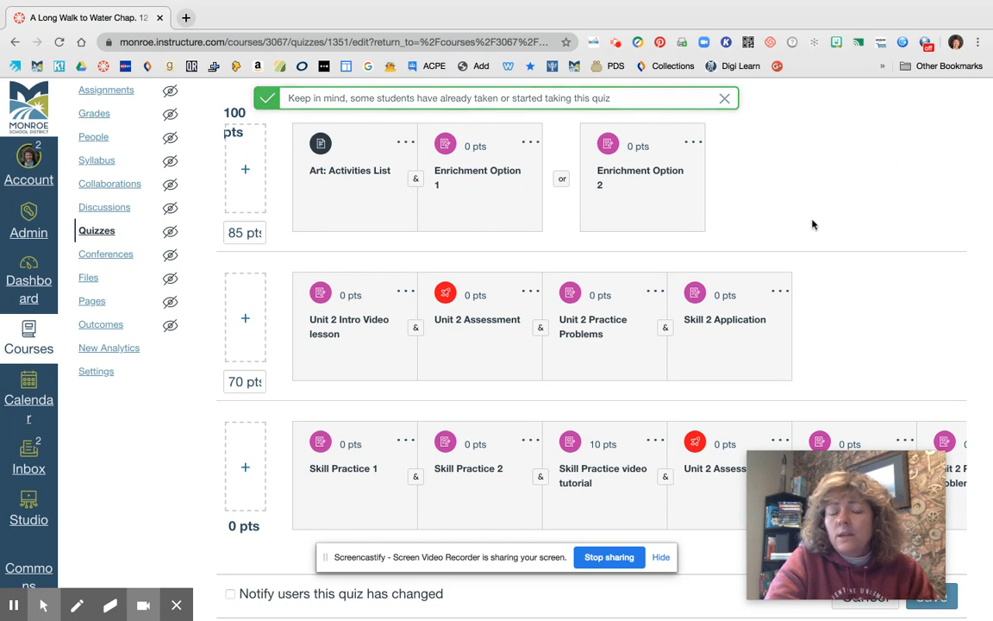
{"action": "scroll", "coordinate": [811, 222], "scroll_direction": "up", "scroll_amount": 1}
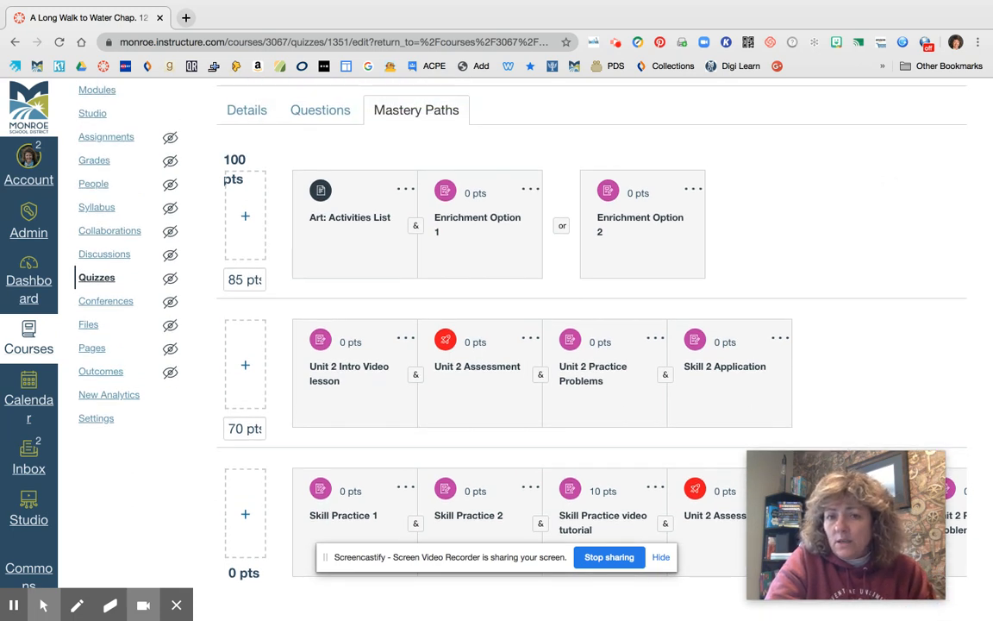
Switch the connector between Enrichment Option 1 and Enrichment Option 2 to "&" and back to "or".
{"action": "left_click", "coordinate": [562, 225]}
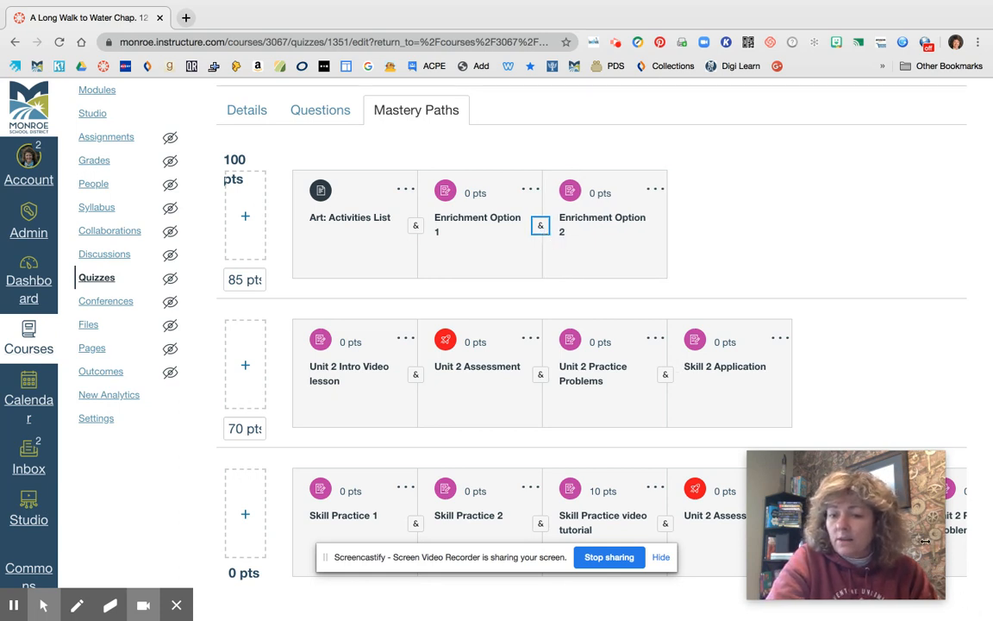
{"action": "left_click", "coordinate": [541, 225]}
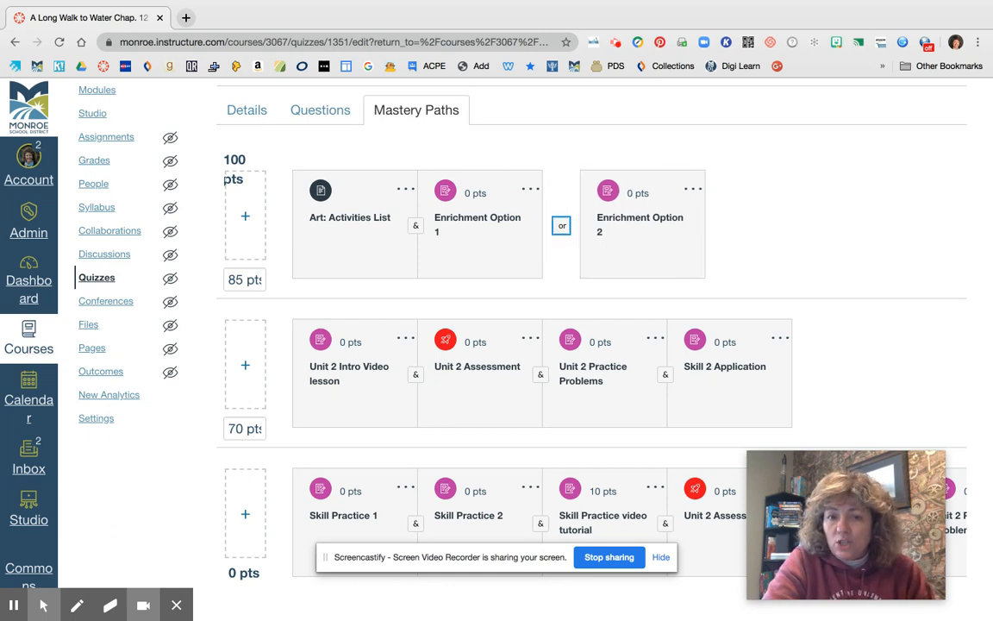
{"action": "scroll", "coordinate": [859, 195], "scroll_direction": "down", "scroll_amount": 2}
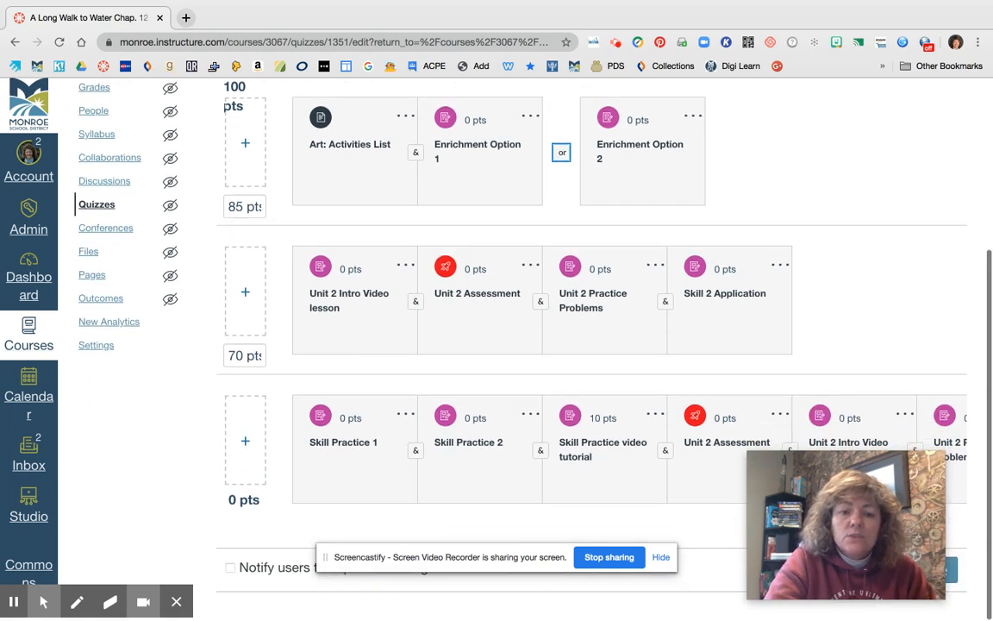
{"action": "scroll", "coordinate": [701, 194], "scroll_direction": "up", "scroll_amount": 2}
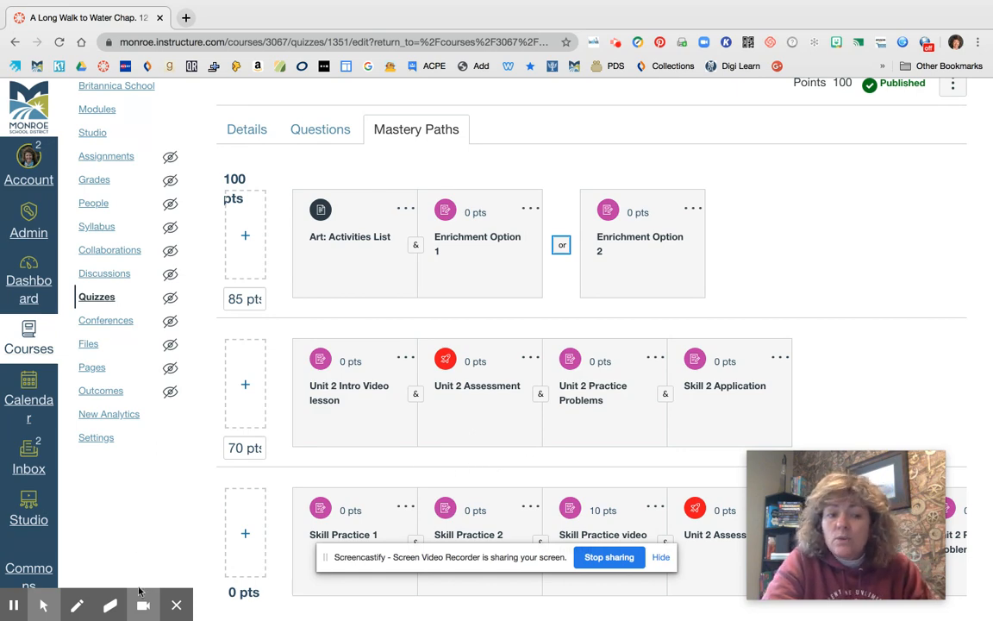
{"action": "left_click", "coordinate": [15, 605]}
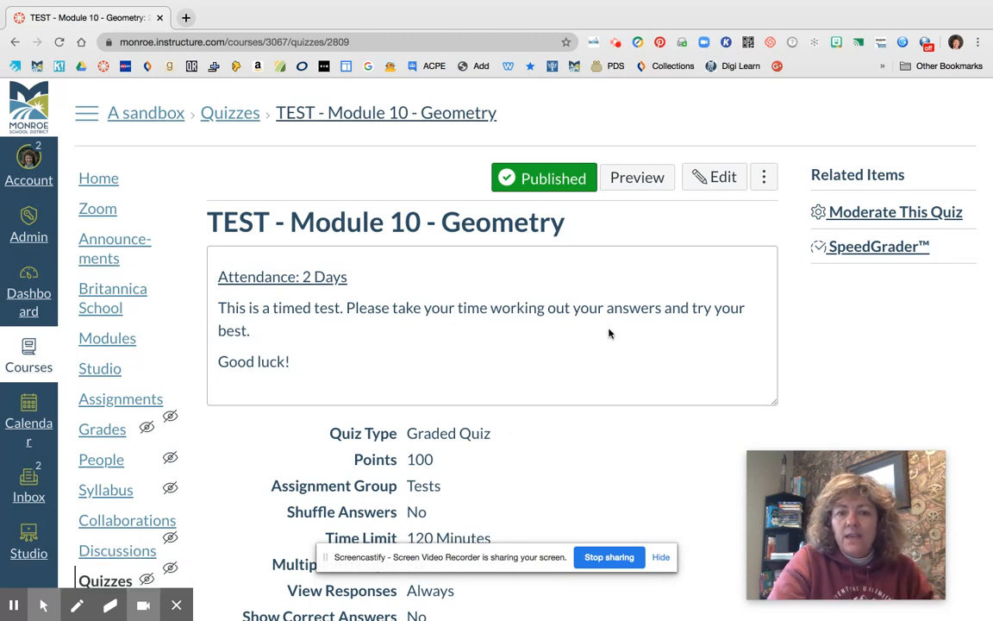
Edit the TEST - Module 10 - Geometry quiz and display its Mastery Paths score ranges.
{"action": "scroll", "coordinate": [609, 333], "scroll_direction": "down", "scroll_amount": 1}
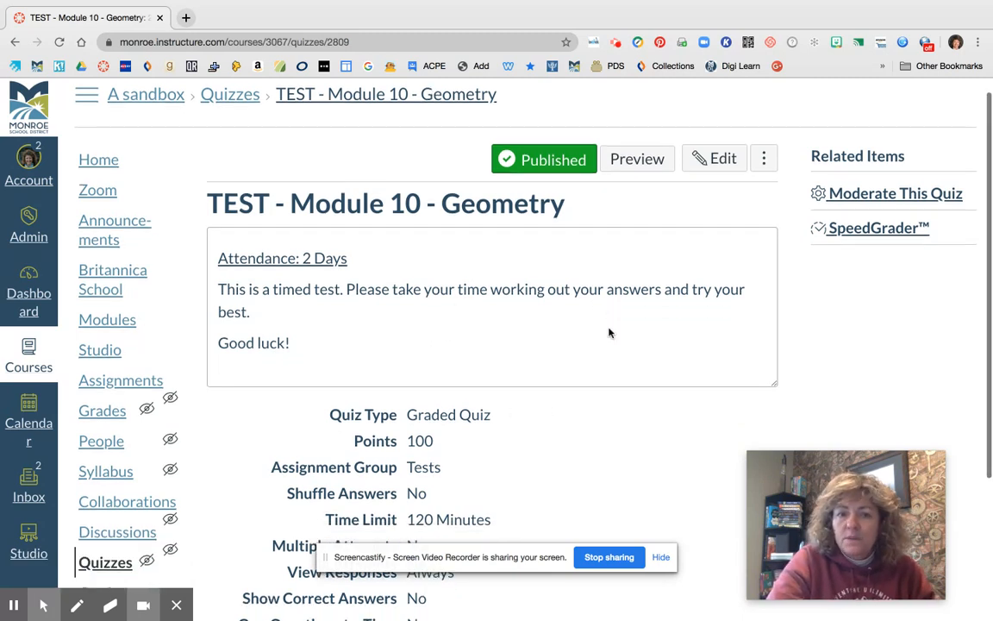
{"action": "left_click", "coordinate": [715, 164]}
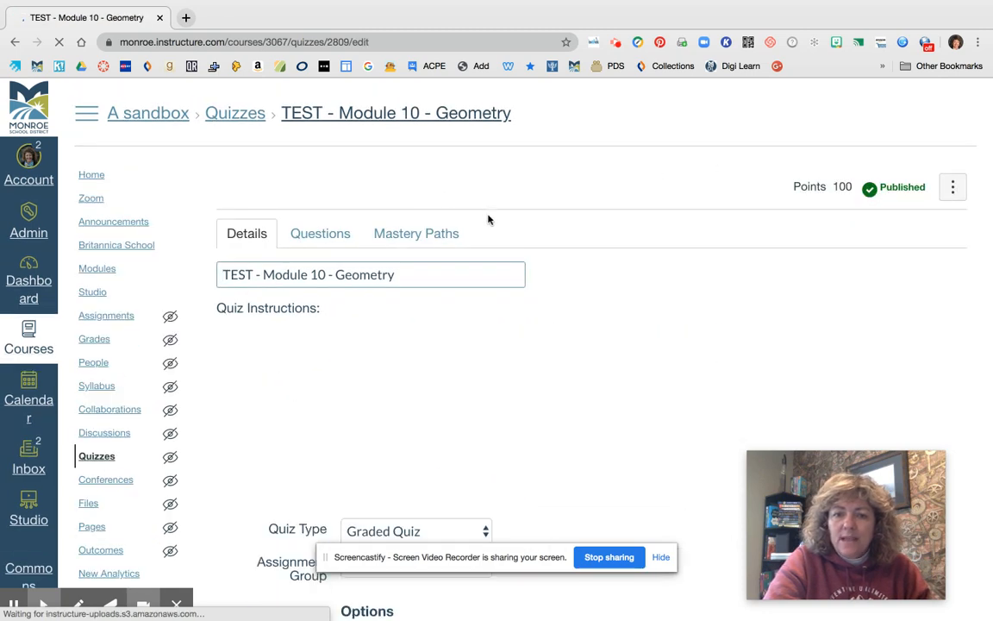
{"action": "left_click", "coordinate": [451, 233]}
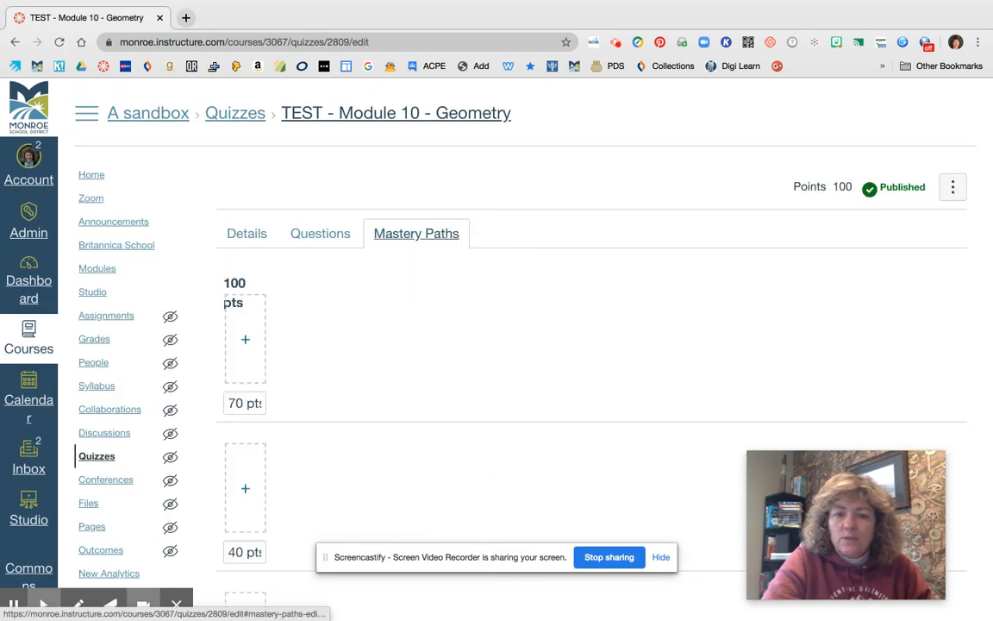
{"action": "scroll", "coordinate": [496, 343], "scroll_direction": "down", "scroll_amount": 3}
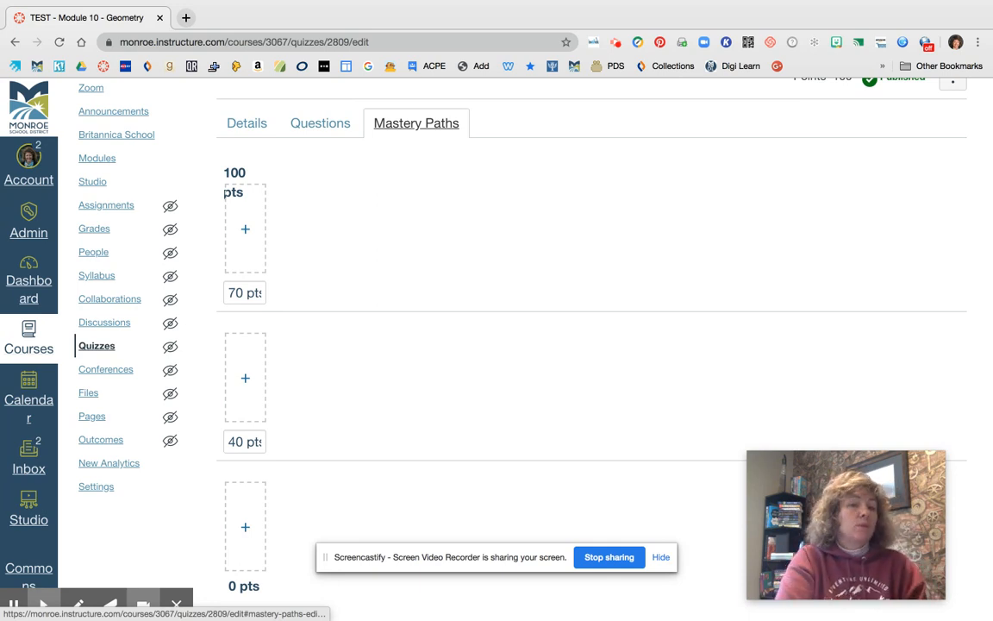
Open the item picker for the 100 pts to 70 pts range and look through the available course items.
{"action": "left_click", "coordinate": [245, 229]}
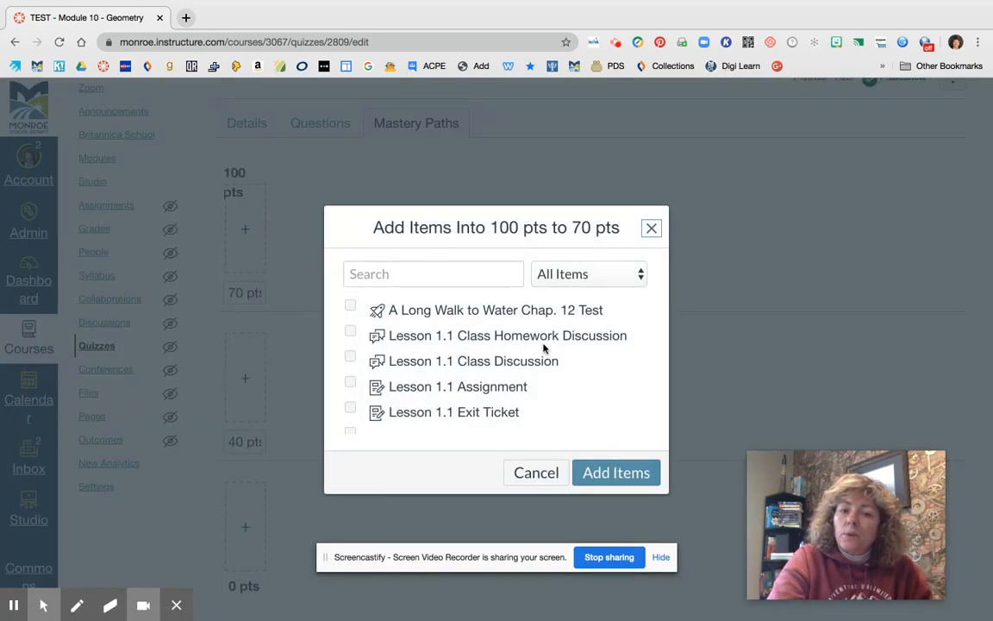
{"action": "scroll", "coordinate": [543, 361], "scroll_direction": "down", "scroll_amount": 5}
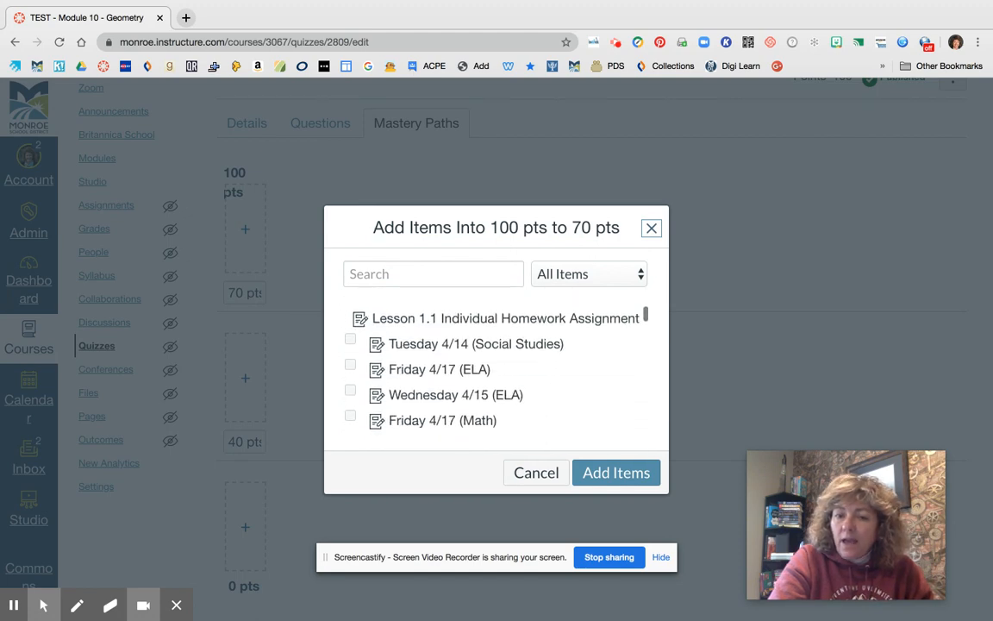
{"action": "scroll", "coordinate": [496, 370], "scroll_direction": "down", "scroll_amount": 10}
{"action": "scroll", "coordinate": [496, 371], "scroll_direction": "down", "scroll_amount": 10}
{"action": "scroll", "coordinate": [496, 371], "scroll_direction": "down", "scroll_amount": 10}
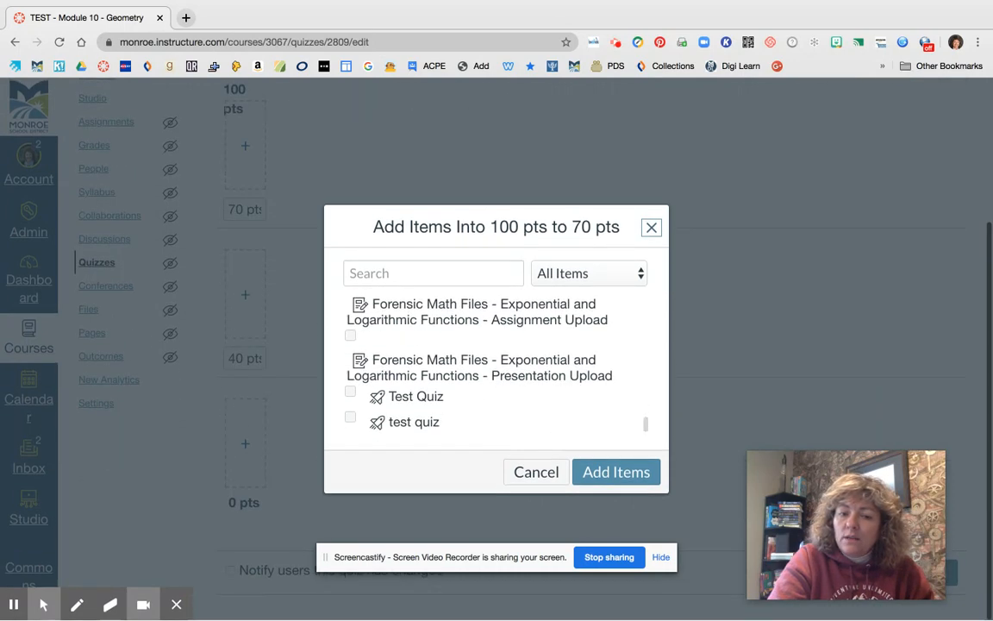
{"action": "scroll", "coordinate": [495, 371], "scroll_direction": "up", "scroll_amount": 10}
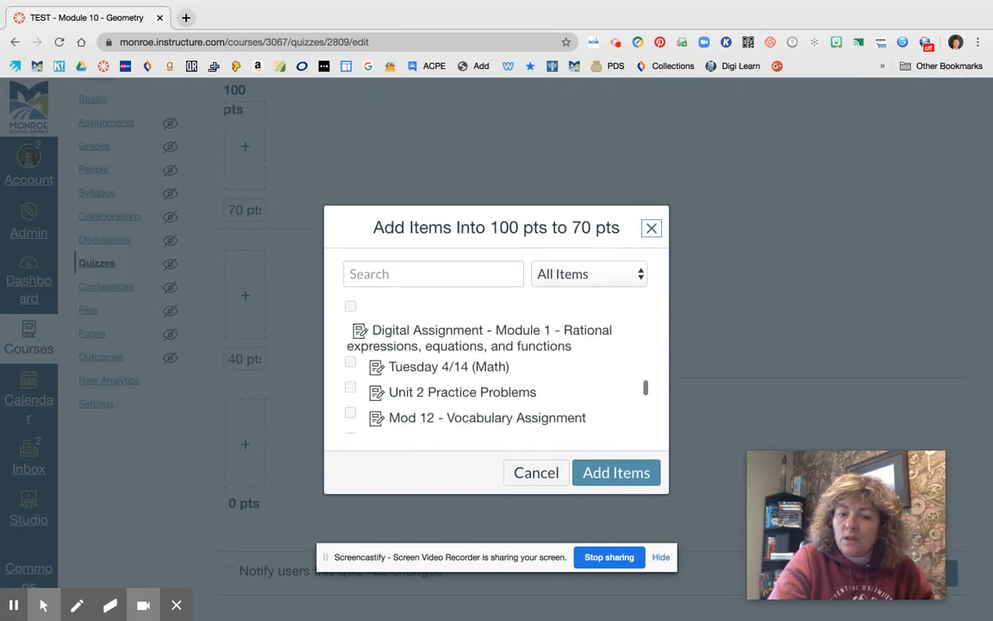
{"action": "scroll", "coordinate": [543, 364], "scroll_direction": "up", "scroll_amount": 5}
{"action": "scroll", "coordinate": [496, 370], "scroll_direction": "up", "scroll_amount": 6}
{"action": "scroll", "coordinate": [495, 371], "scroll_direction": "up", "scroll_amount": 10}
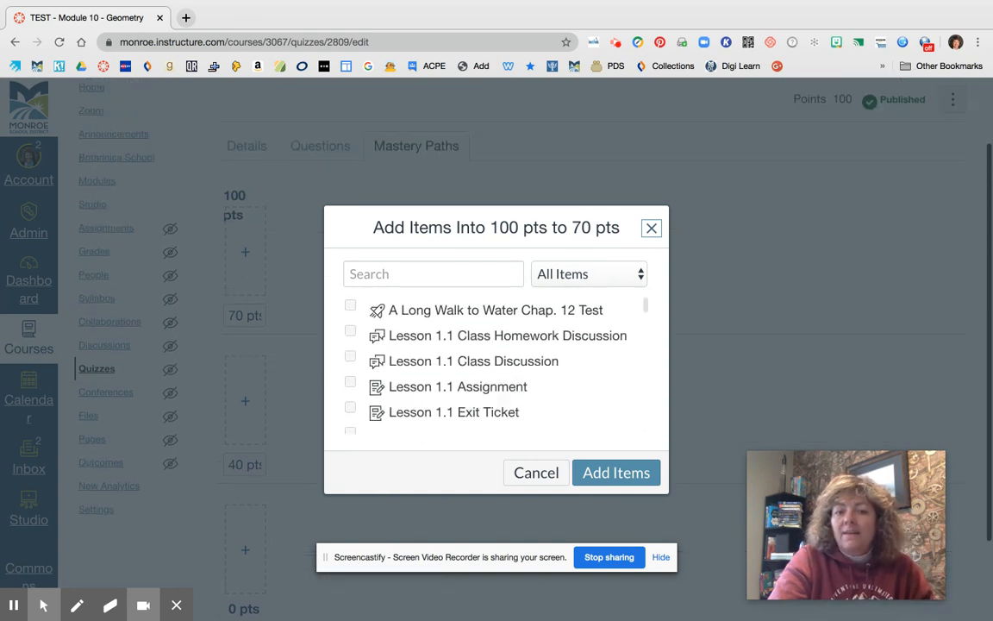
{"action": "scroll", "coordinate": [496, 371], "scroll_direction": "up", "scroll_amount": 2}
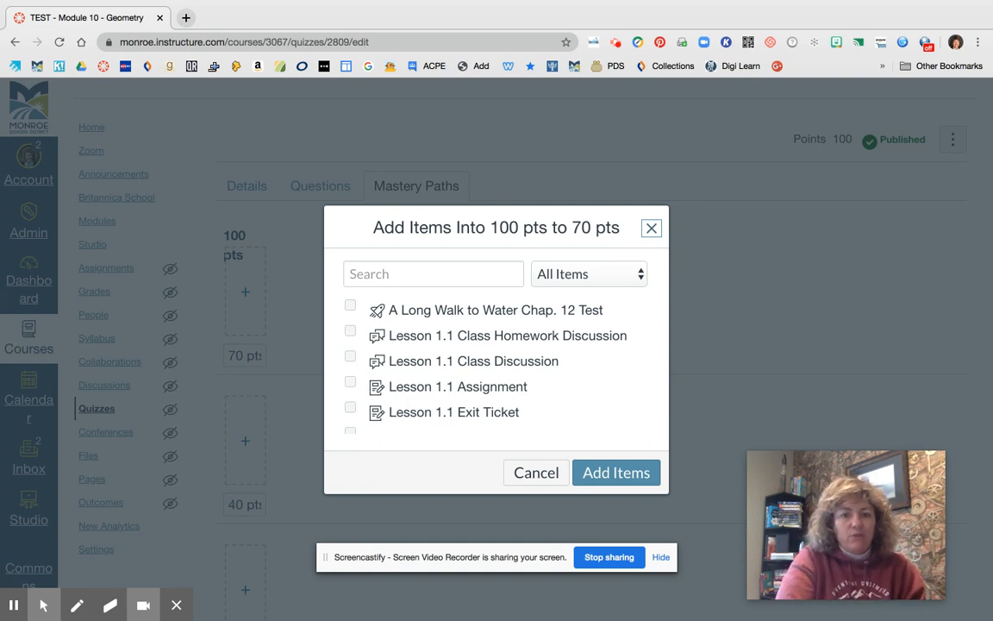
{"action": "scroll", "coordinate": [439, 378], "scroll_direction": "down", "scroll_amount": 2}
{"action": "scroll", "coordinate": [495, 371], "scroll_direction": "down", "scroll_amount": 5}
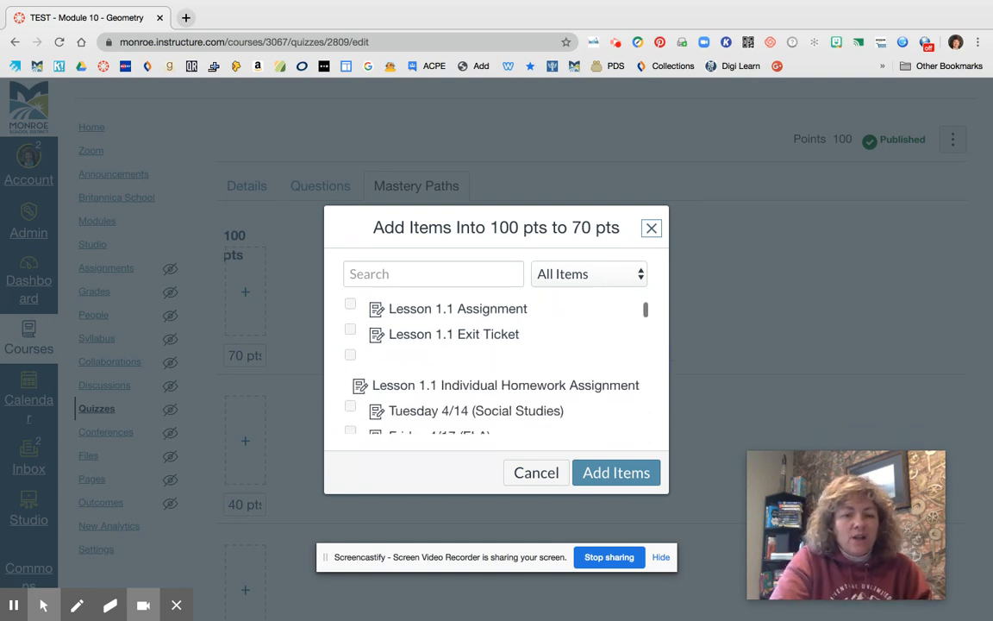
{"action": "scroll", "coordinate": [496, 362], "scroll_direction": "down", "scroll_amount": 1}
{"action": "scroll", "coordinate": [496, 362], "scroll_direction": "up", "scroll_amount": 7}
{"action": "scroll", "coordinate": [381, 347], "scroll_direction": "up", "scroll_amount": 1}
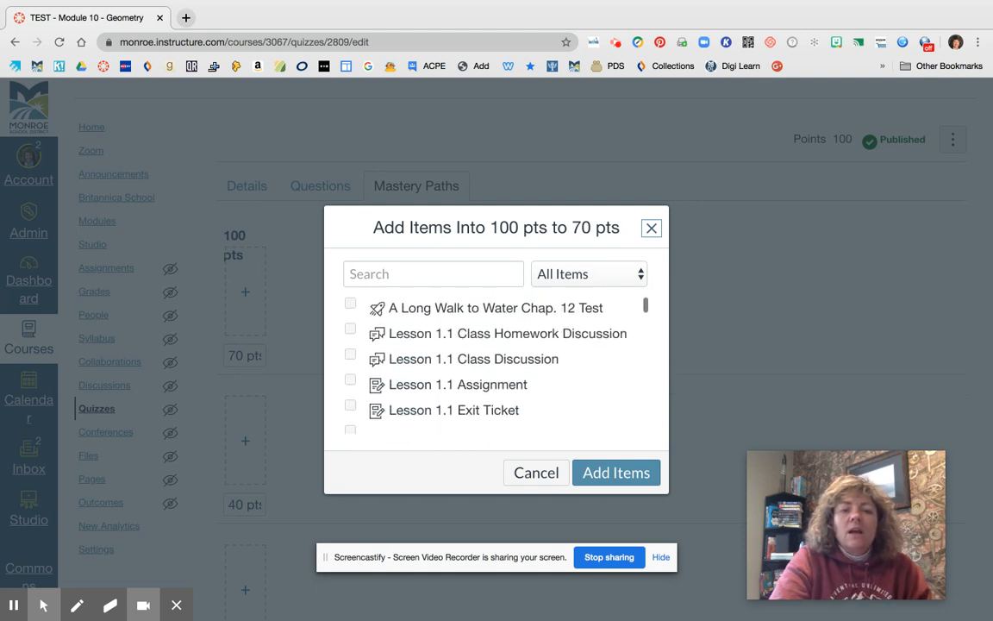
Add Lesson 1.1 Class Homework Discussion, Class Discussion and Assignment to the 100–70 pts range, with "or" before the Assignment.
{"action": "left_click", "coordinate": [350, 330]}
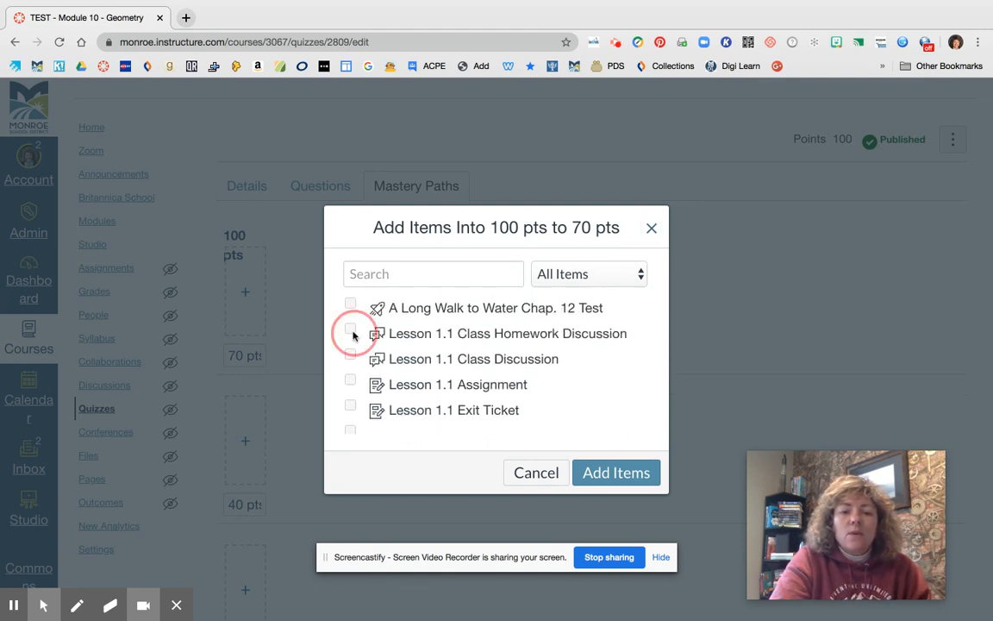
{"action": "left_click", "coordinate": [350, 356]}
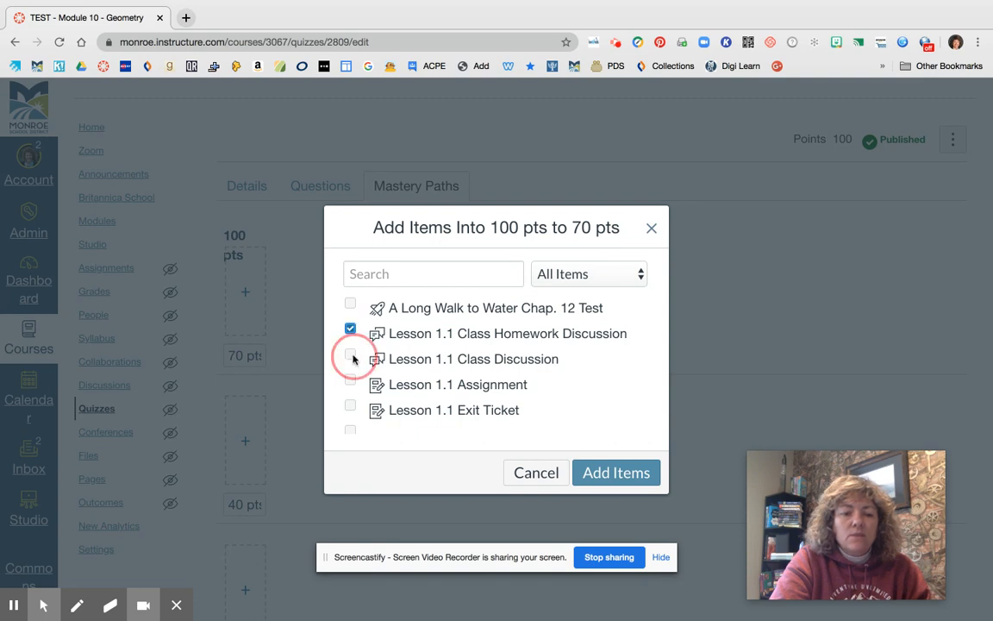
{"action": "left_click", "coordinate": [350, 382]}
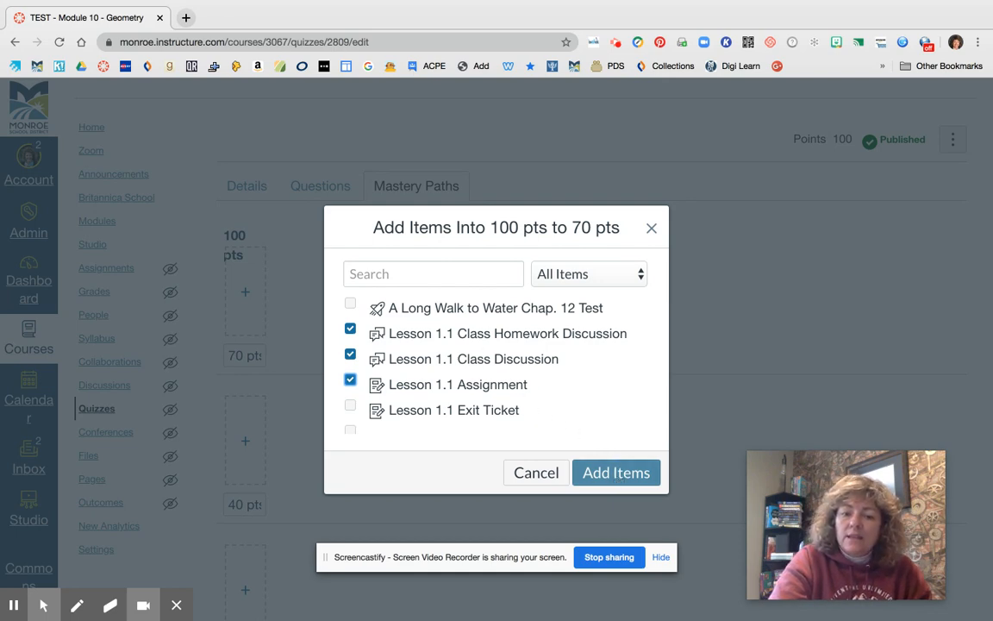
{"action": "left_click", "coordinate": [617, 473]}
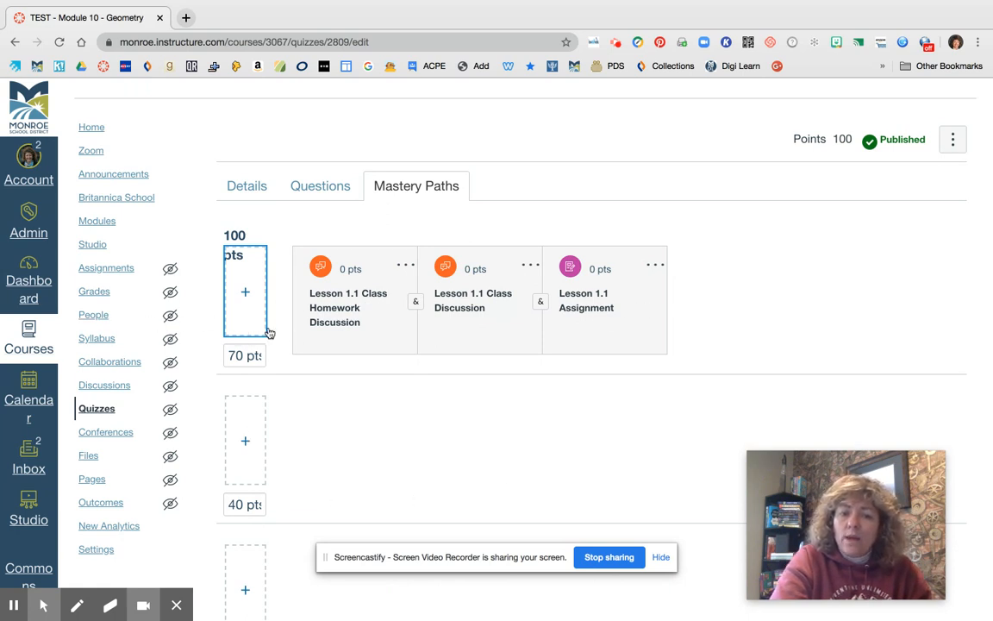
{"action": "left_click", "coordinate": [541, 303]}
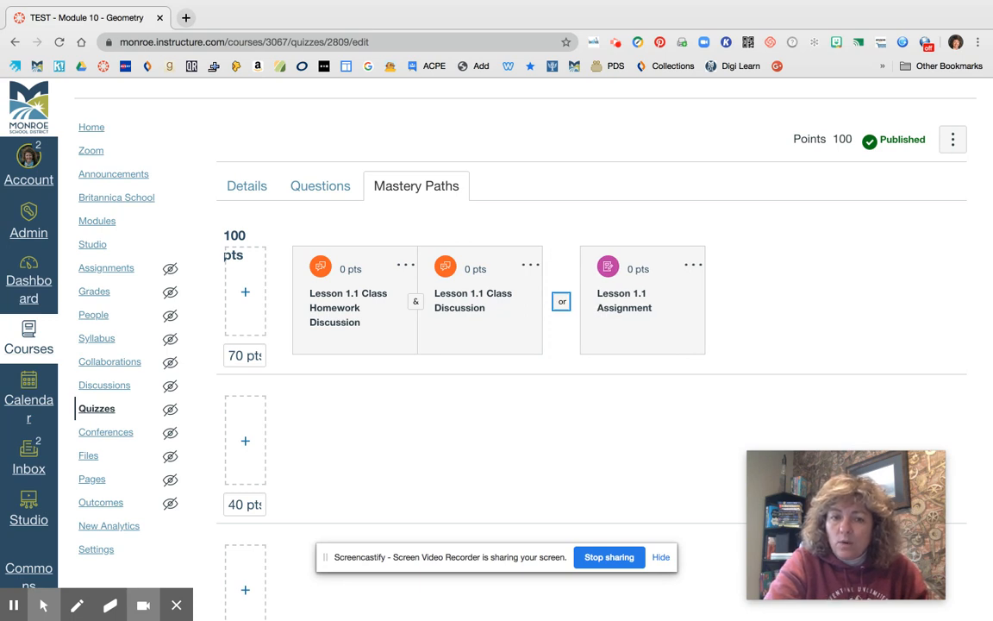
Add Lesson 1.1 Exit Ticket, Friday 4/17 (ELA) and Wednesday 4/15 (ELA) to the 70 pts to 40 pts range.
{"action": "left_click", "coordinate": [246, 441]}
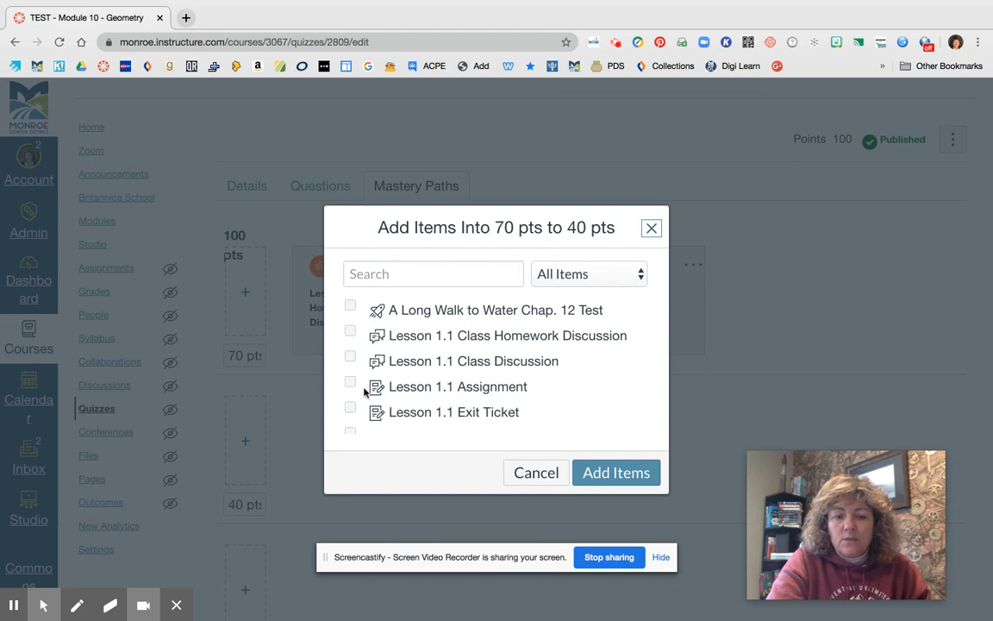
{"action": "left_click", "coordinate": [350, 407]}
{"action": "scroll", "coordinate": [427, 387], "scroll_direction": "down", "scroll_amount": 2}
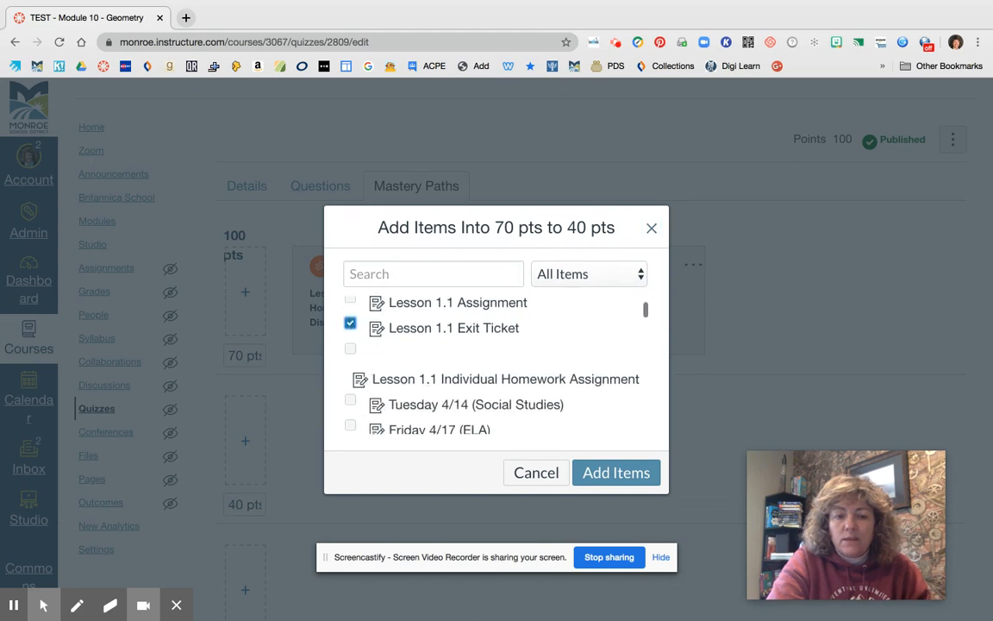
{"action": "scroll", "coordinate": [424, 387], "scroll_direction": "down", "scroll_amount": 1}
{"action": "left_click", "coordinate": [350, 376]}
{"action": "left_click", "coordinate": [350, 401]}
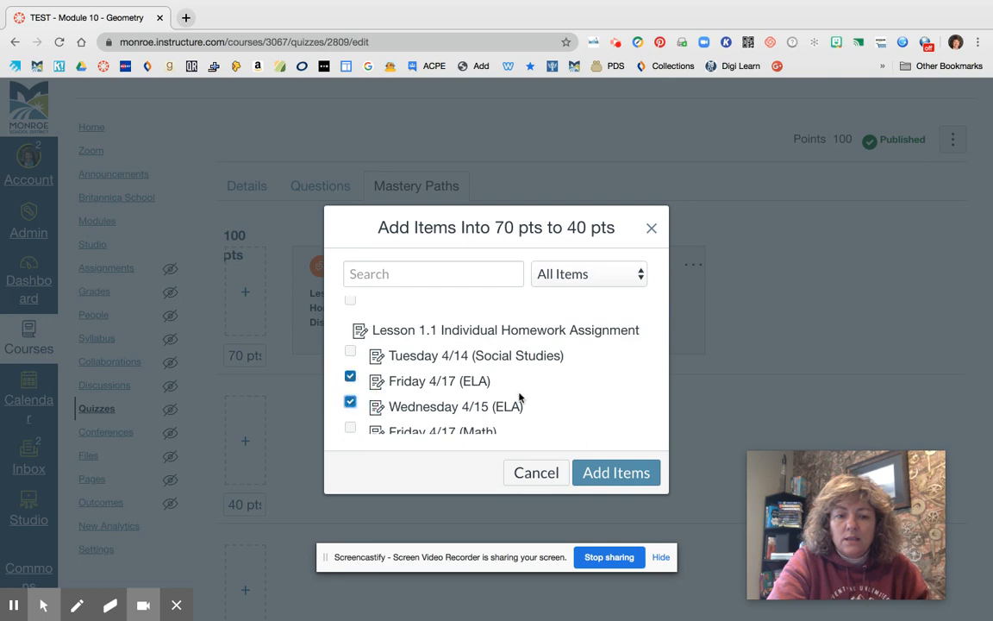
{"action": "left_click", "coordinate": [615, 472]}
Search for "mp" and add (MP) Digital Assignment - Module 2 - Radical Equations and Functions to the 40 pts to 0 pts range.
{"action": "scroll", "coordinate": [398, 417], "scroll_direction": "down", "scroll_amount": 3}
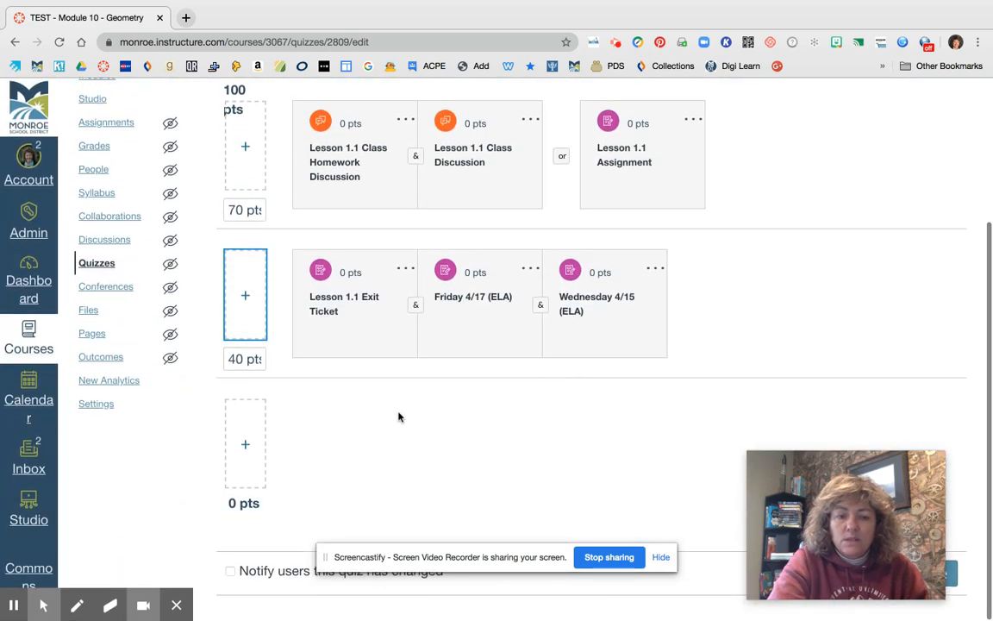
{"action": "left_click", "coordinate": [246, 445]}
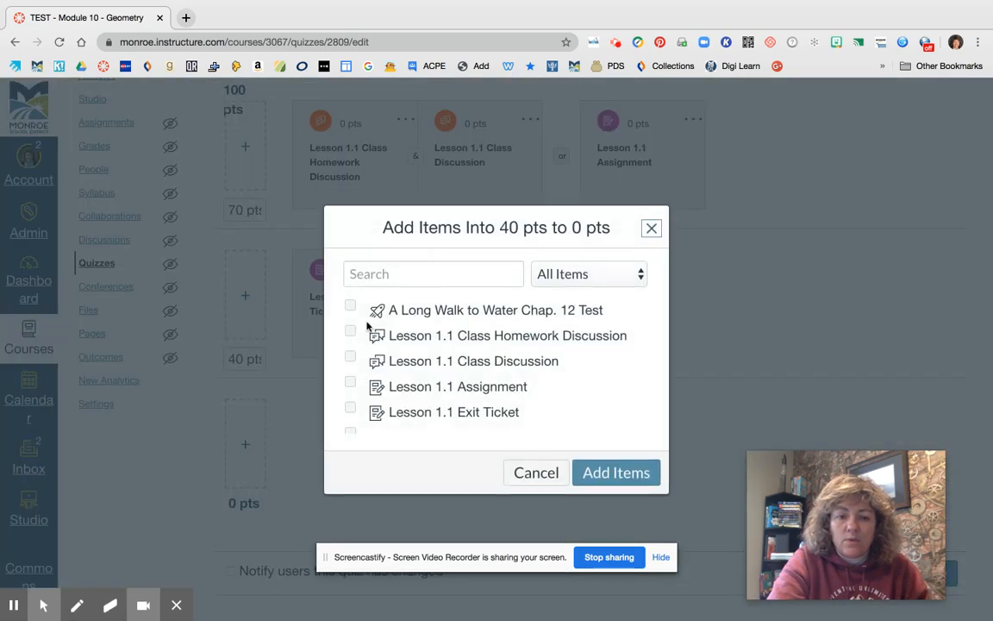
{"action": "left_click", "coordinate": [347, 269]}
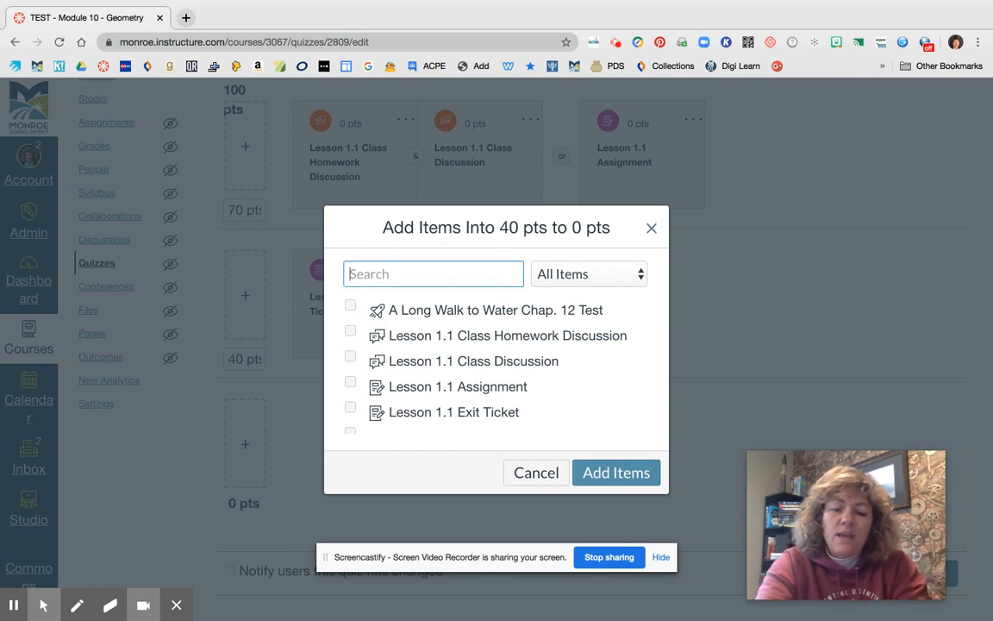
{"action": "type", "text": "pr"}
{"action": "key", "text": "BackSpace"}
{"action": "key", "text": "BackSpace"}
{"action": "type", "text": "m"}
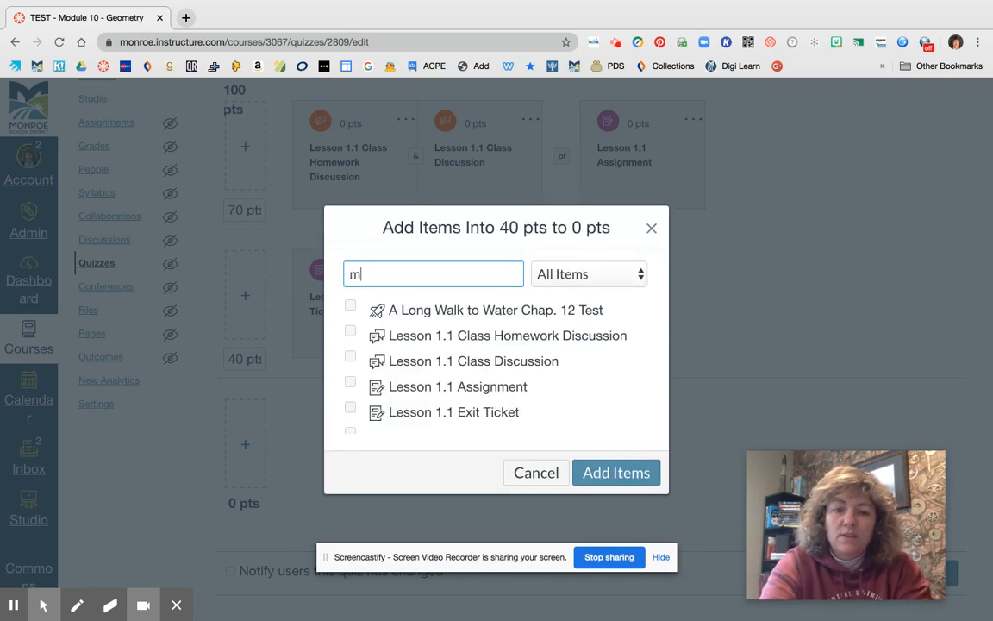
{"action": "type", "text": "p"}
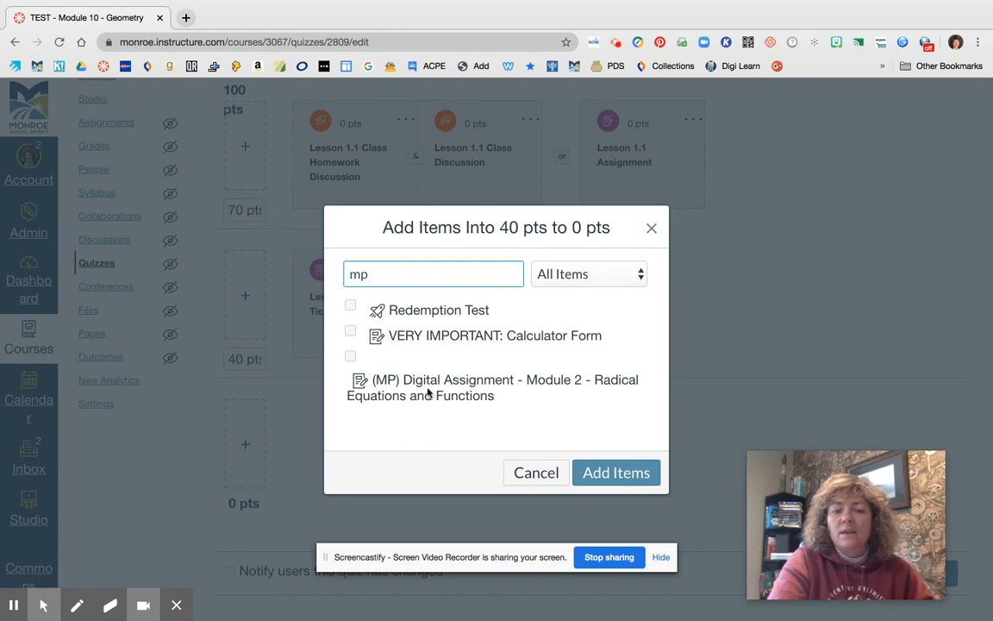
{"action": "left_click", "coordinate": [349, 356]}
{"action": "left_click", "coordinate": [609, 475]}
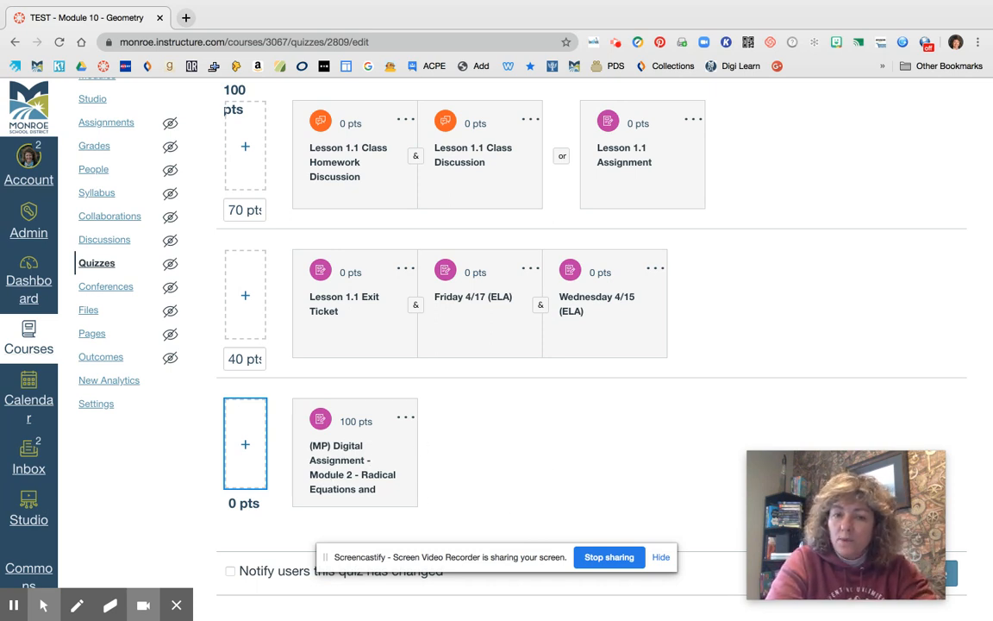
Leave the Geometry quiz editor for the course modules and open the Mastery Paths of A Long Walk to Water Chap. 12 Test.
{"action": "scroll", "coordinate": [521, 448], "scroll_direction": "up", "scroll_amount": 3}
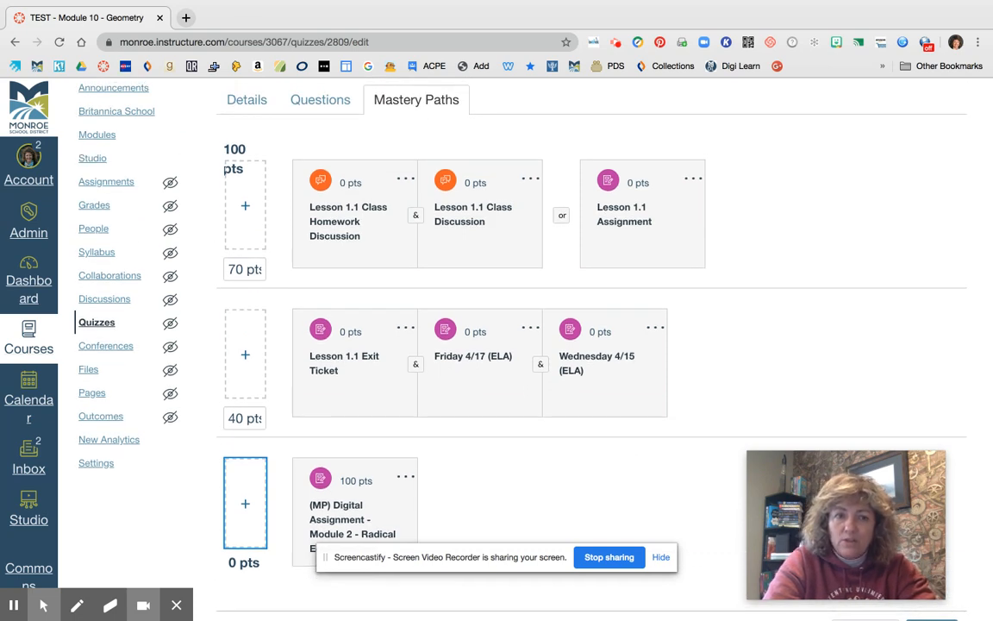
{"action": "scroll", "coordinate": [591, 345], "scroll_direction": "up", "scroll_amount": 3}
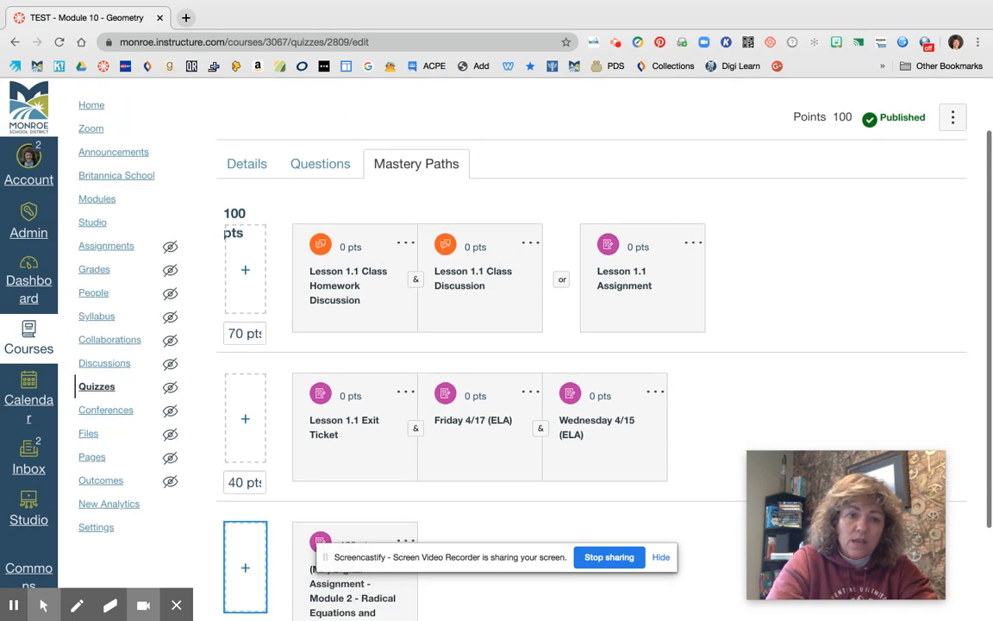
{"action": "scroll", "coordinate": [951, 517], "scroll_direction": "down", "scroll_amount": 3}
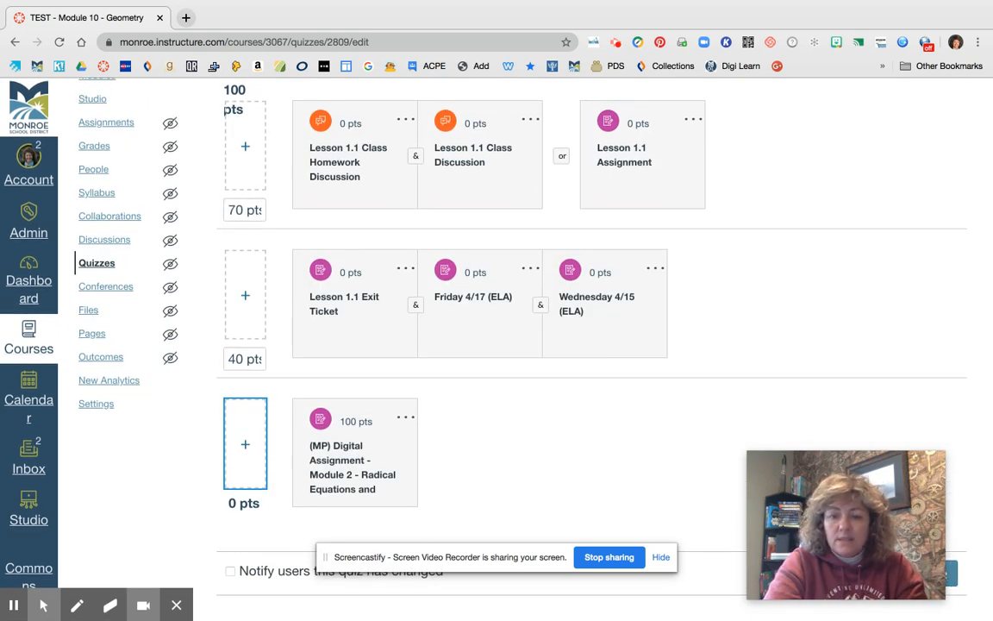
{"action": "scroll", "coordinate": [581, 353], "scroll_direction": "up", "scroll_amount": 5}
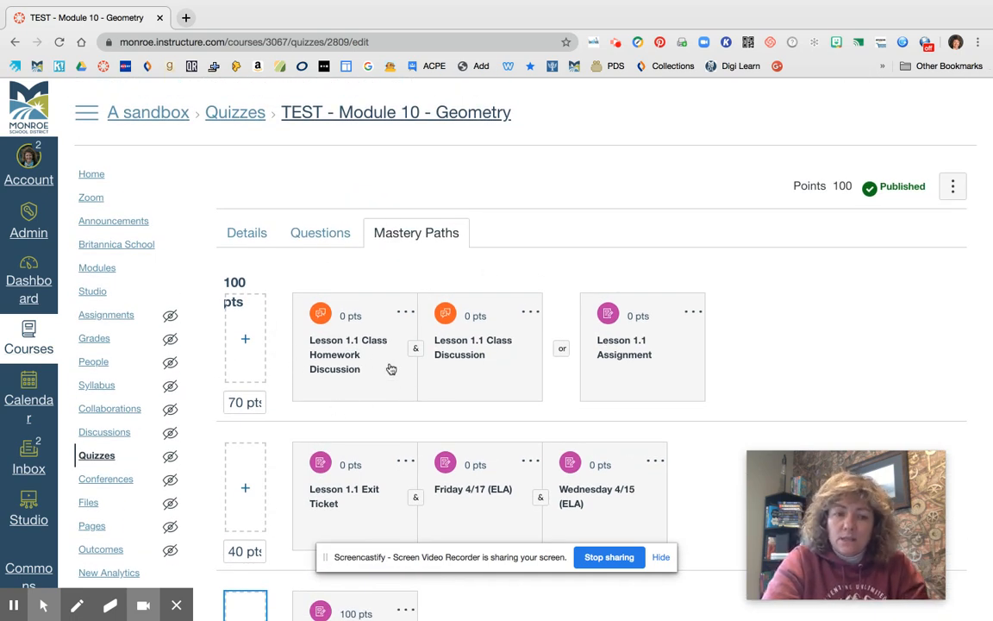
{"action": "left_click", "coordinate": [106, 268]}
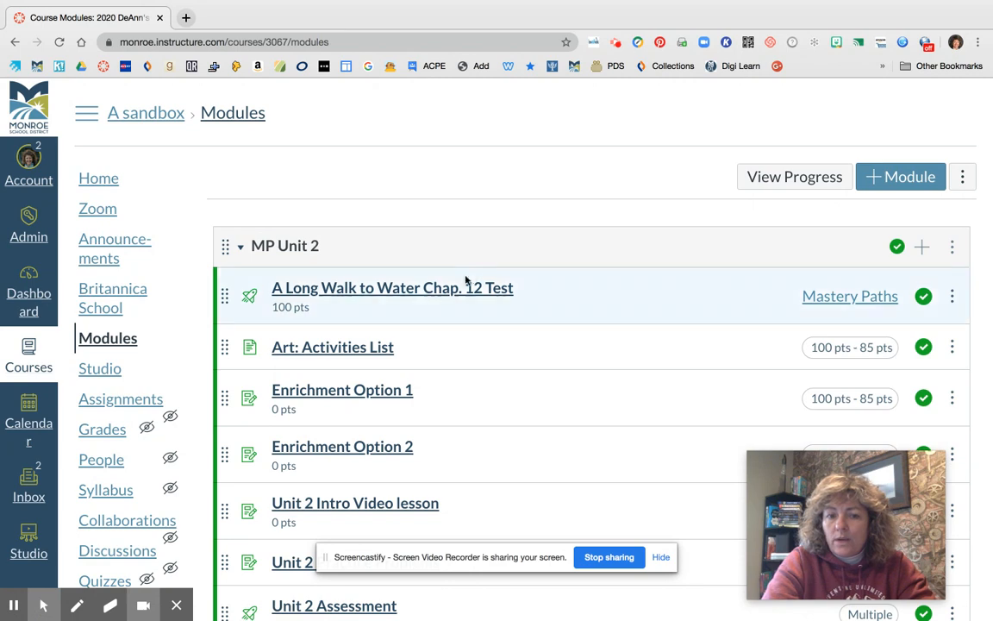
{"action": "left_click", "coordinate": [847, 298]}
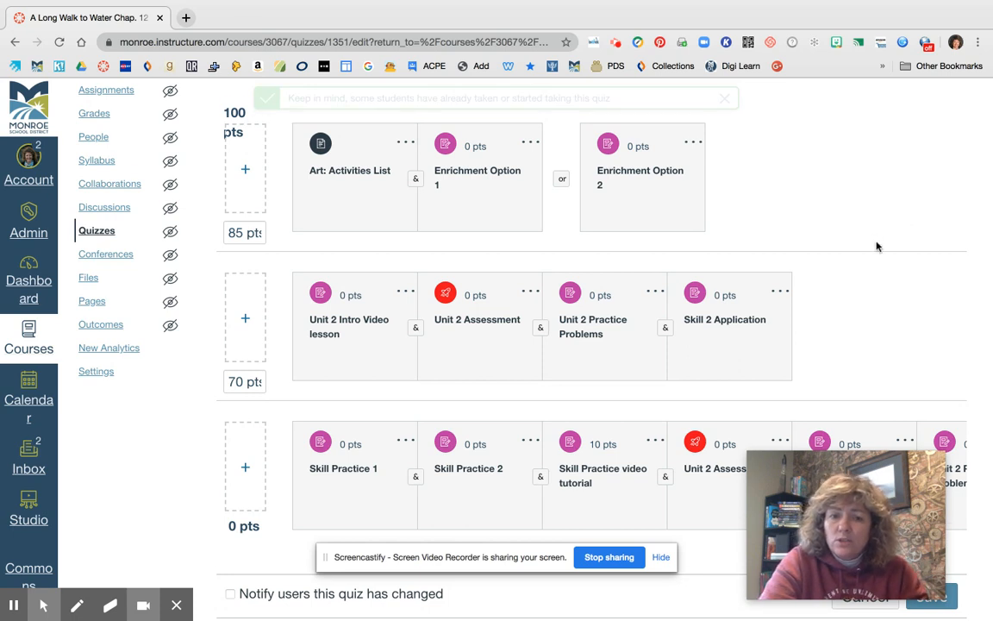
{"action": "scroll", "coordinate": [877, 246], "scroll_direction": "down", "scroll_amount": 1}
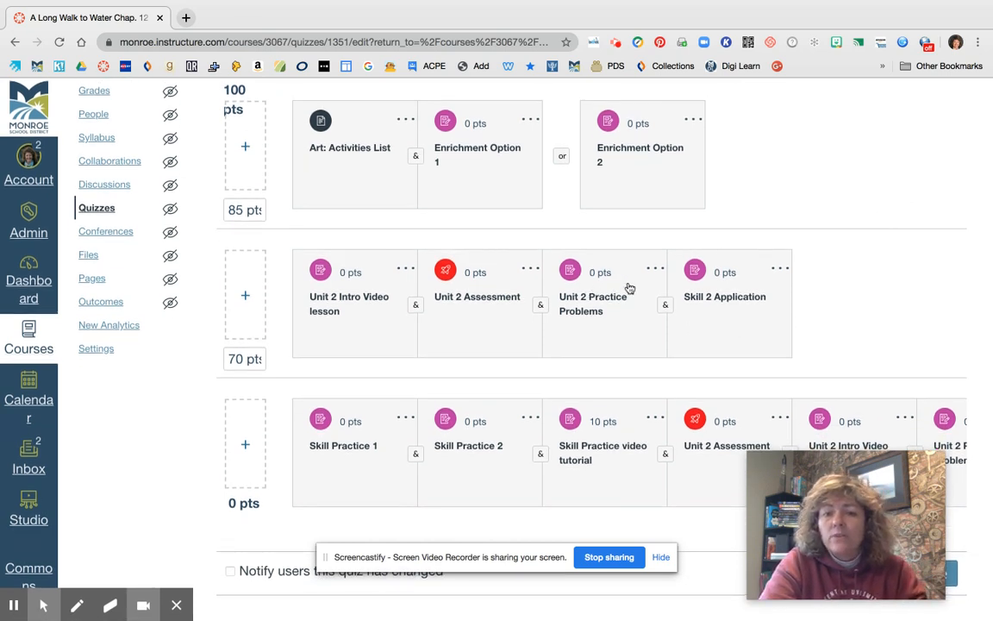
Move Skill 2 Application to the 85–100 pts range, and from there to the 0–70 pts range.
{"action": "left_click", "coordinate": [781, 271]}
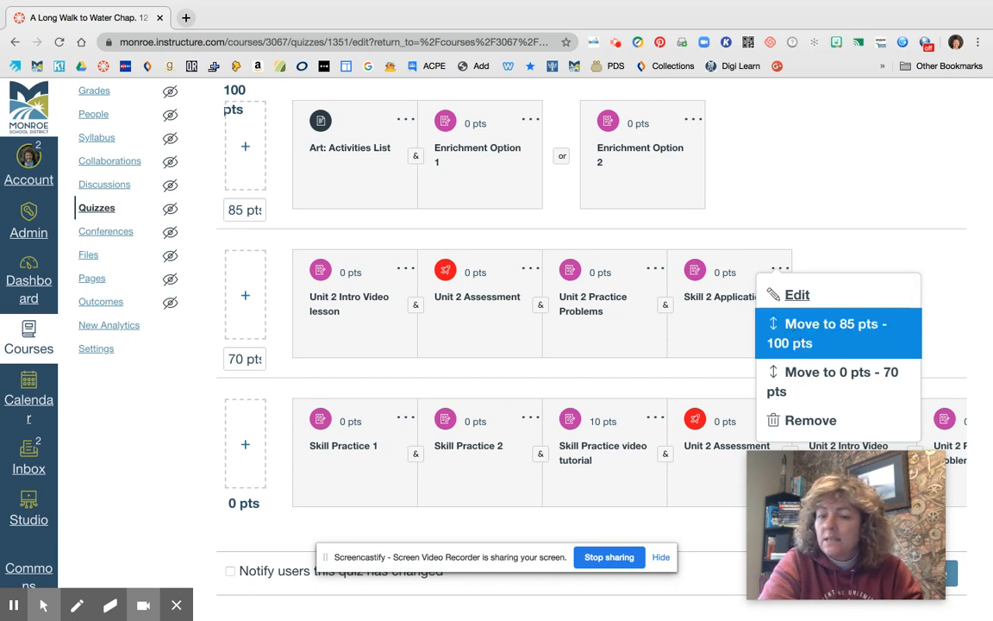
{"action": "left_click", "coordinate": [793, 332]}
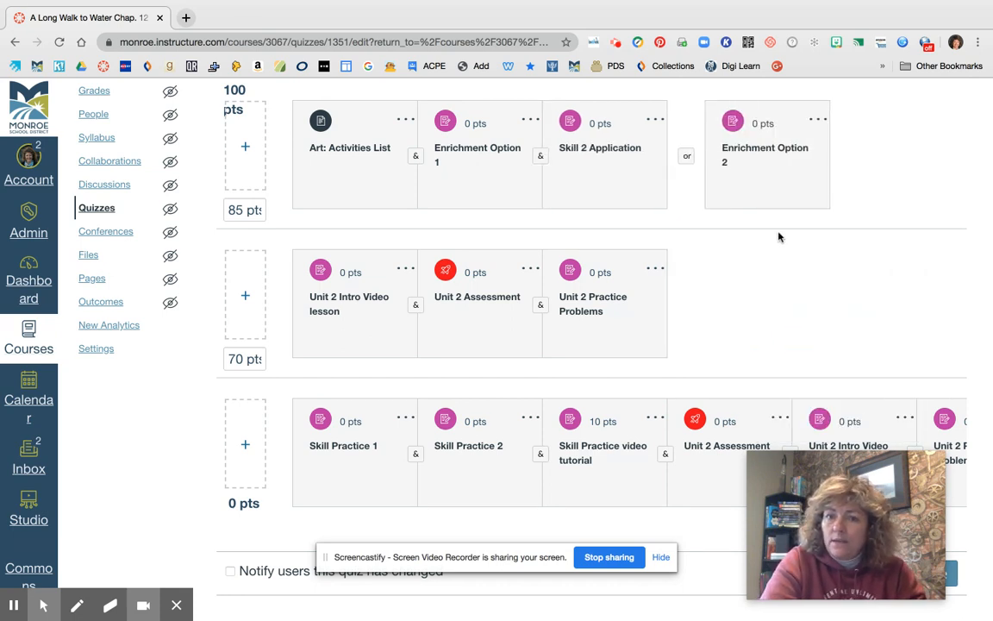
{"action": "left_click", "coordinate": [655, 119]}
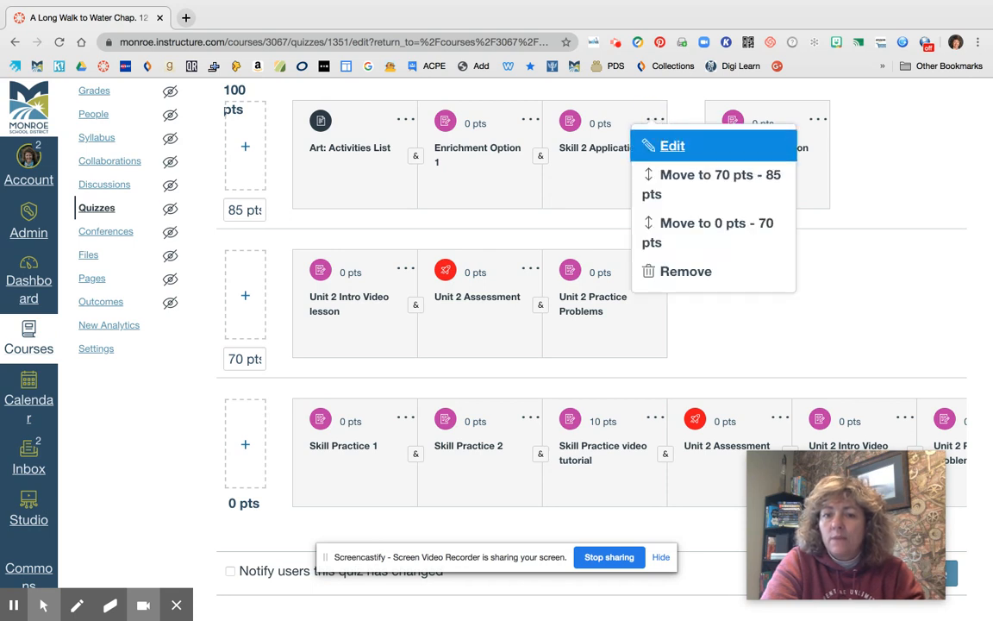
{"action": "left_click", "coordinate": [708, 223]}
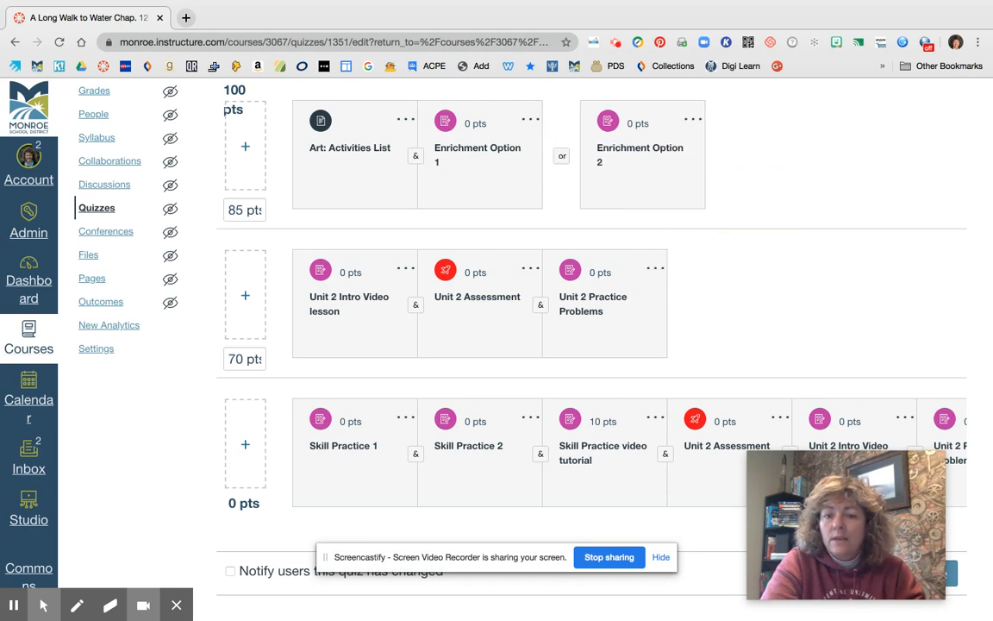
Join Enrichment Option 2 to Enrichment Option 1 with "&" in the 100–85 pts range.
{"action": "scroll", "coordinate": [591, 345], "scroll_direction": "down", "scroll_amount": 1}
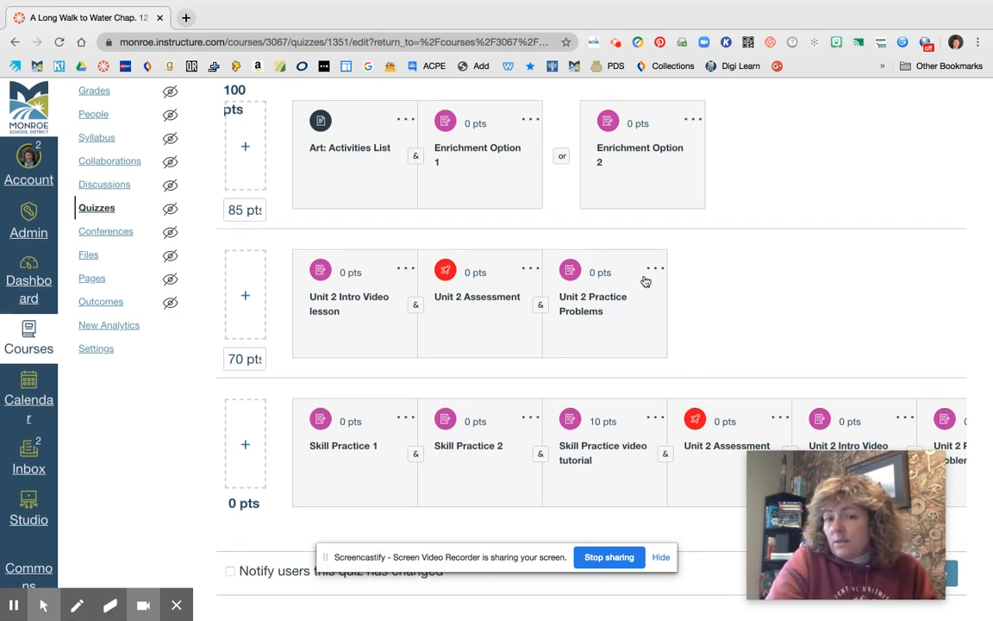
{"action": "left_click_drag", "start_coordinate": [653, 172], "coordinate": [305, 171]}
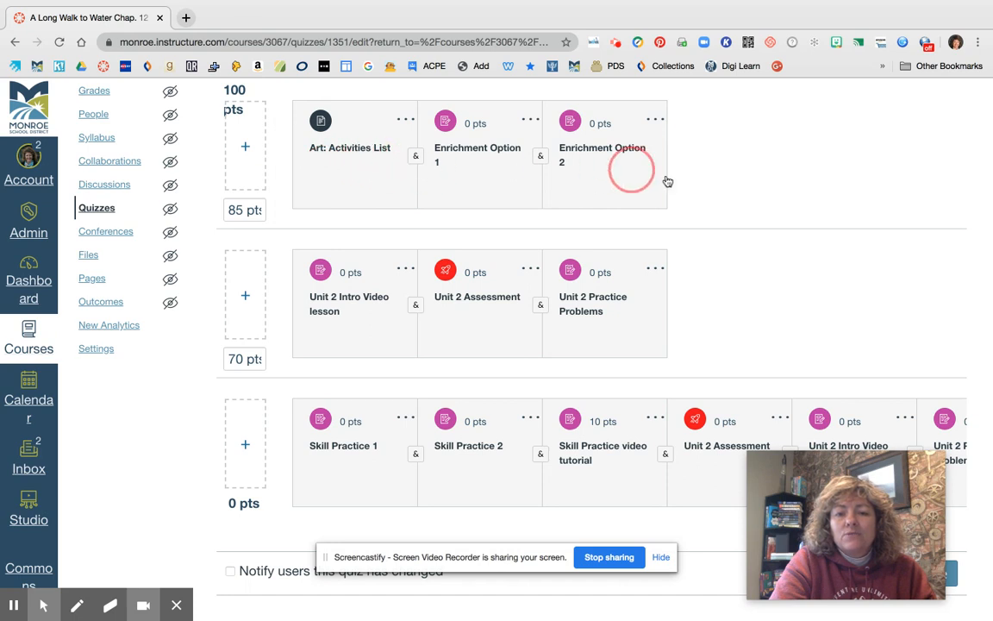
Reorder the 100–85 pts range as Art: Activities List, Enrichment Option 1, Enrichment Option 2, and separate Enrichment Option 2 with "or".
{"action": "left_click_drag", "start_coordinate": [629, 172], "coordinate": [676, 178]}
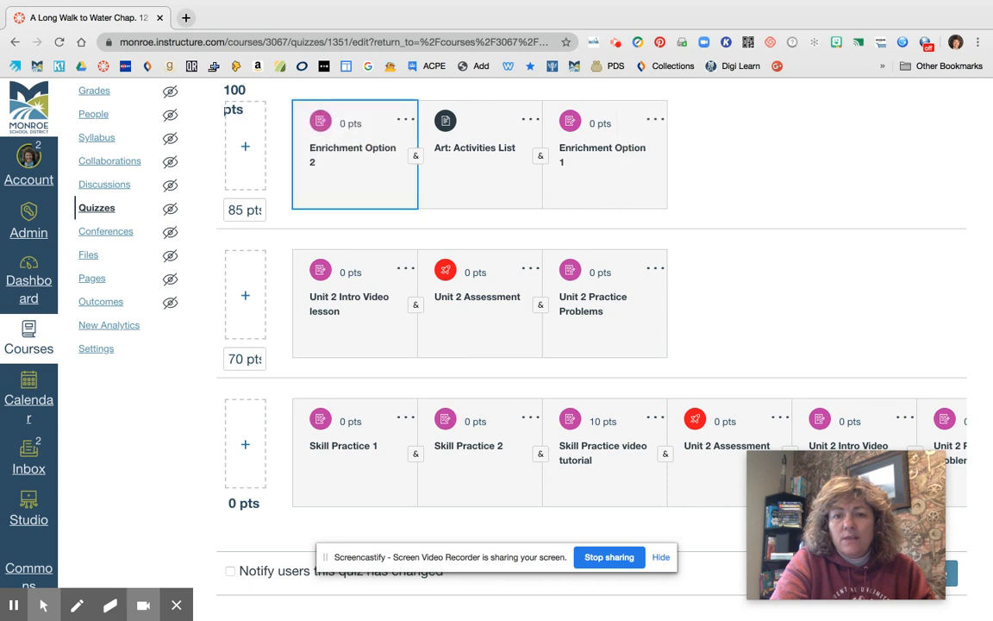
{"action": "left_click", "coordinate": [359, 166]}
{"action": "left_click_drag", "start_coordinate": [358, 167], "coordinate": [631, 161]}
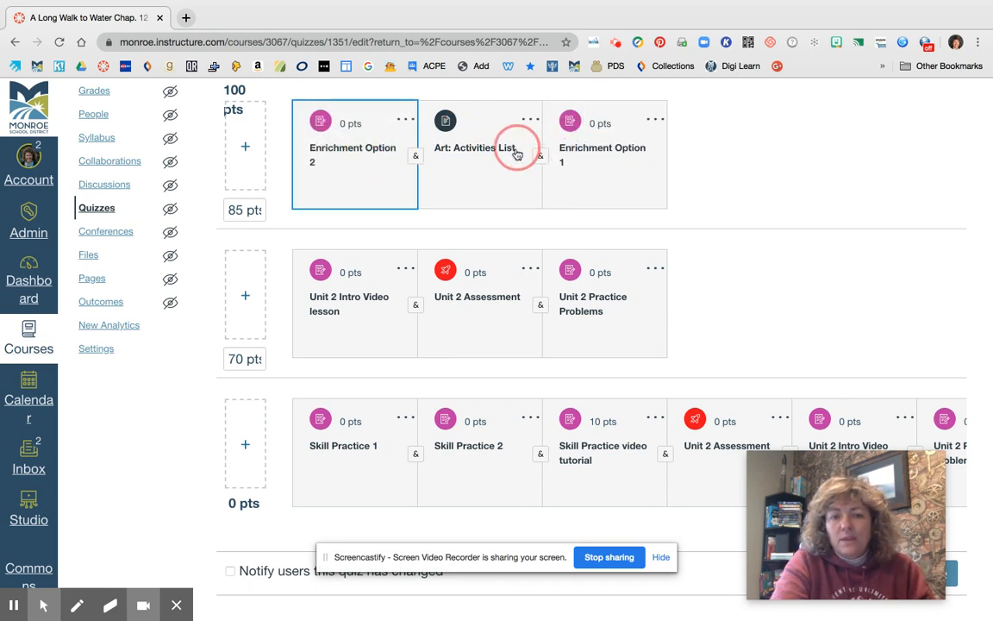
{"action": "left_click_drag", "start_coordinate": [515, 162], "coordinate": [341, 146]}
{"action": "left_click_drag", "start_coordinate": [619, 167], "coordinate": [371, 164]}
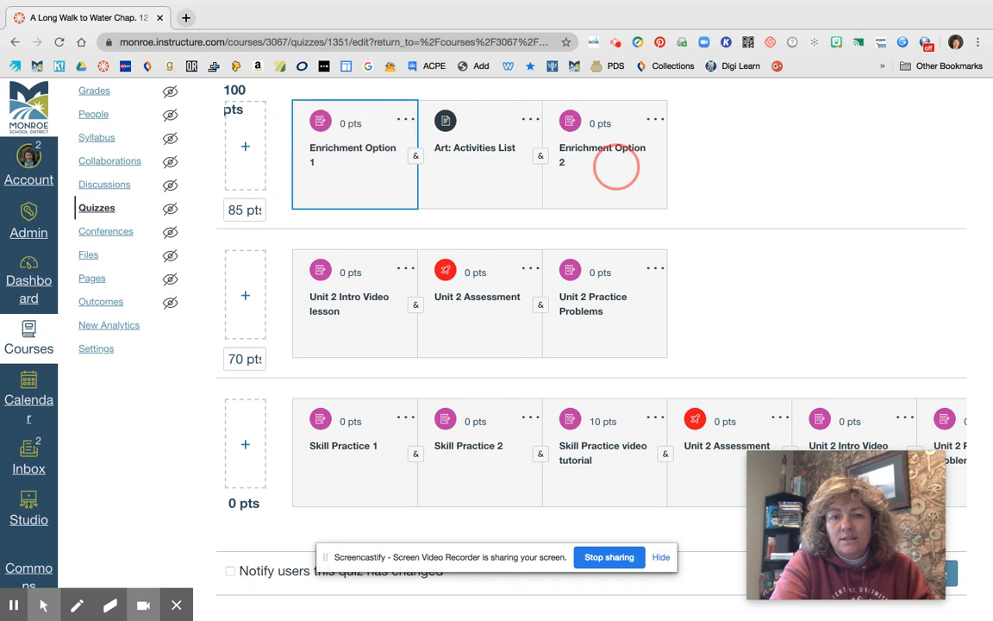
{"action": "left_click_drag", "start_coordinate": [525, 170], "coordinate": [345, 172]}
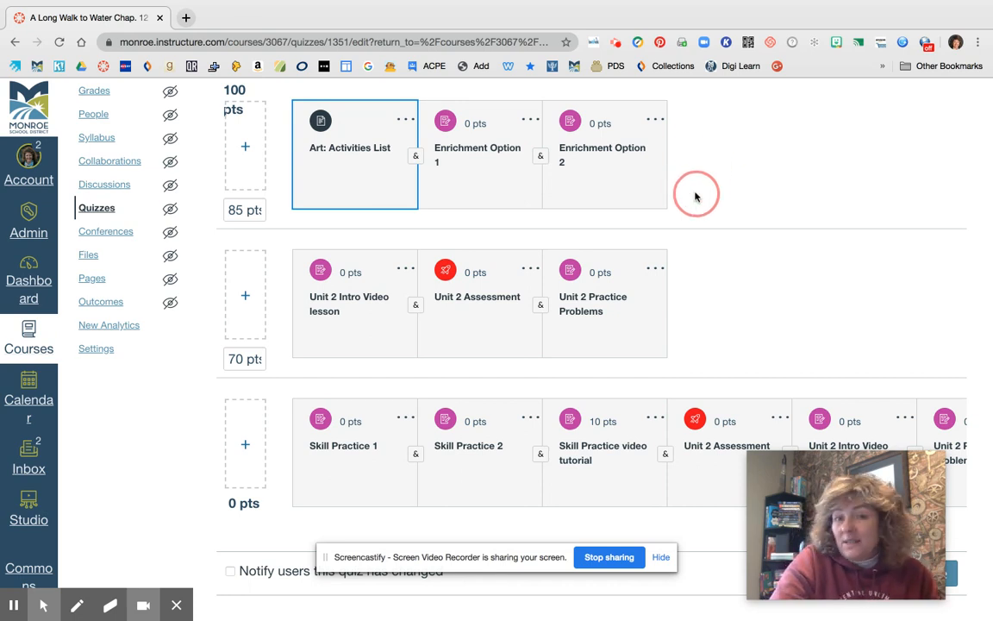
{"action": "left_click", "coordinate": [542, 159]}
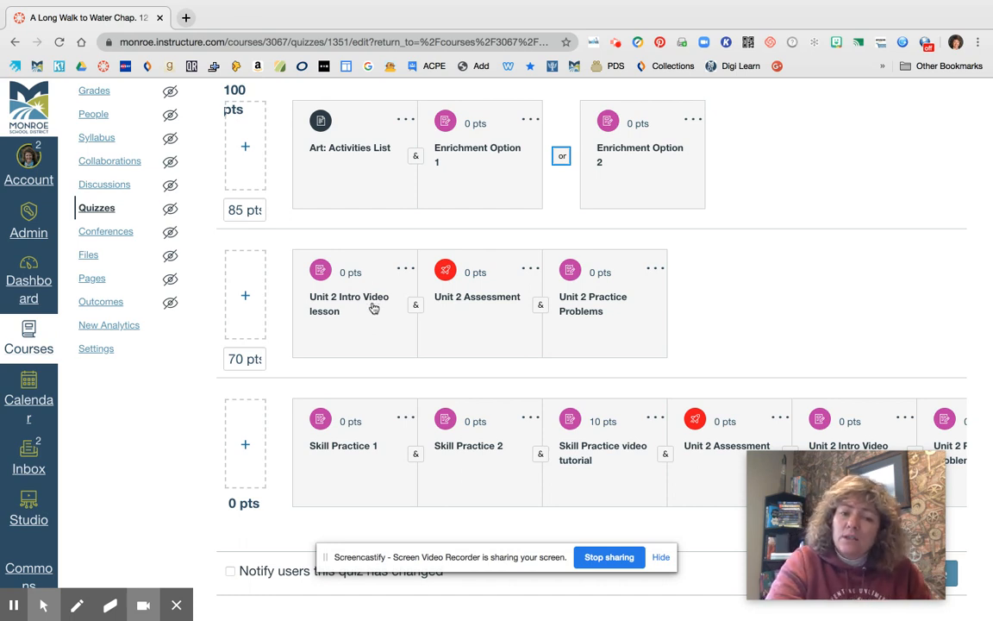
Reorder the 85–70 pts range as Unit 2 Intro Video lesson, Unit 2 Practice Problems, Unit 2 Assessment.
{"action": "left_click_drag", "start_coordinate": [485, 318], "coordinate": [355, 306]}
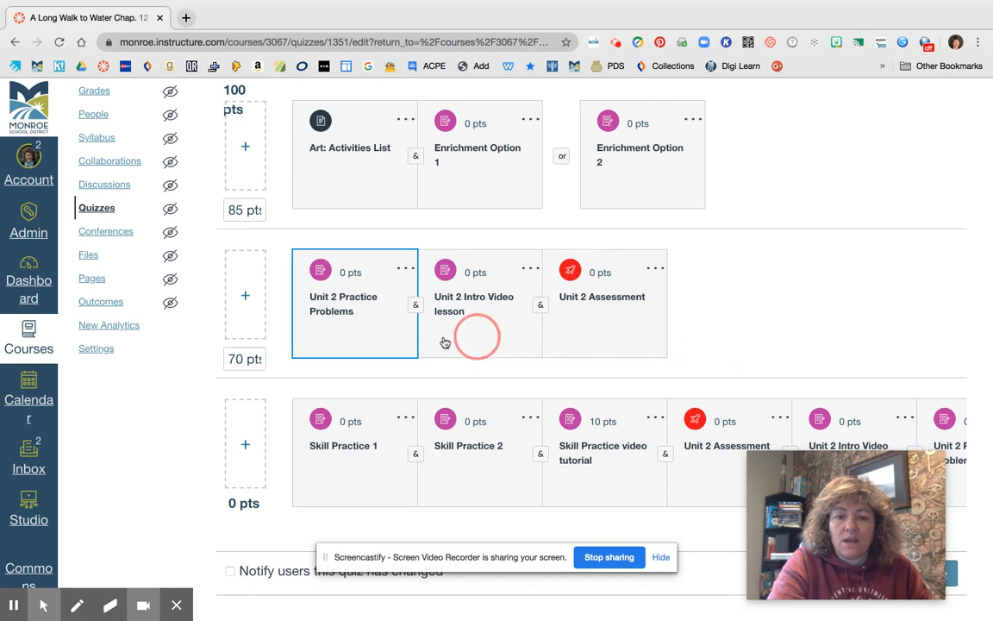
{"action": "mouse_move", "coordinate": [459, 331]}
{"action": "left_mouse_down"}
{"action": "mouse_move", "coordinate": [293, 310]}
{"action": "mouse_move", "coordinate": [454, 326]}
{"action": "left_mouse_up"}
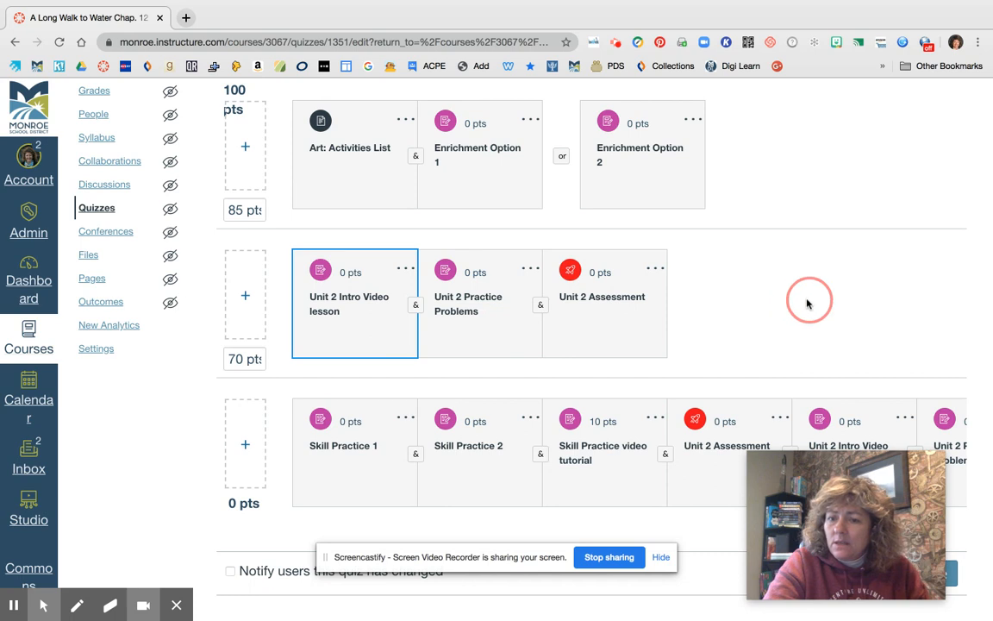
Move Skill 2 Application from the 70–0 pts range to the 100–85 pts range.
{"action": "scroll", "coordinate": [694, 465], "scroll_direction": "right", "scroll_amount": 3}
{"action": "scroll", "coordinate": [695, 465], "scroll_direction": "right", "scroll_amount": 5}
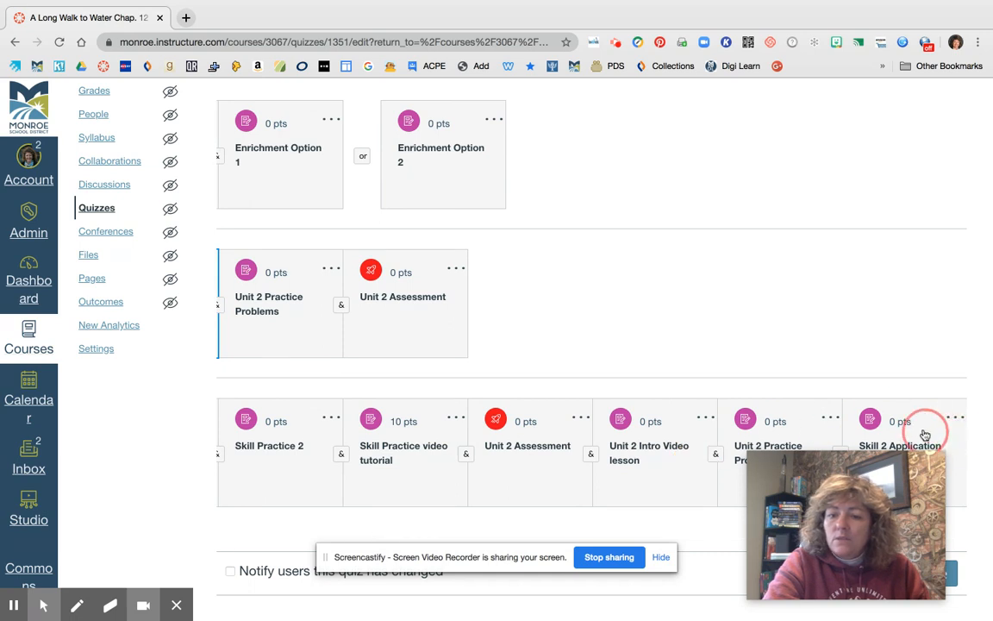
{"action": "left_click", "coordinate": [922, 422]}
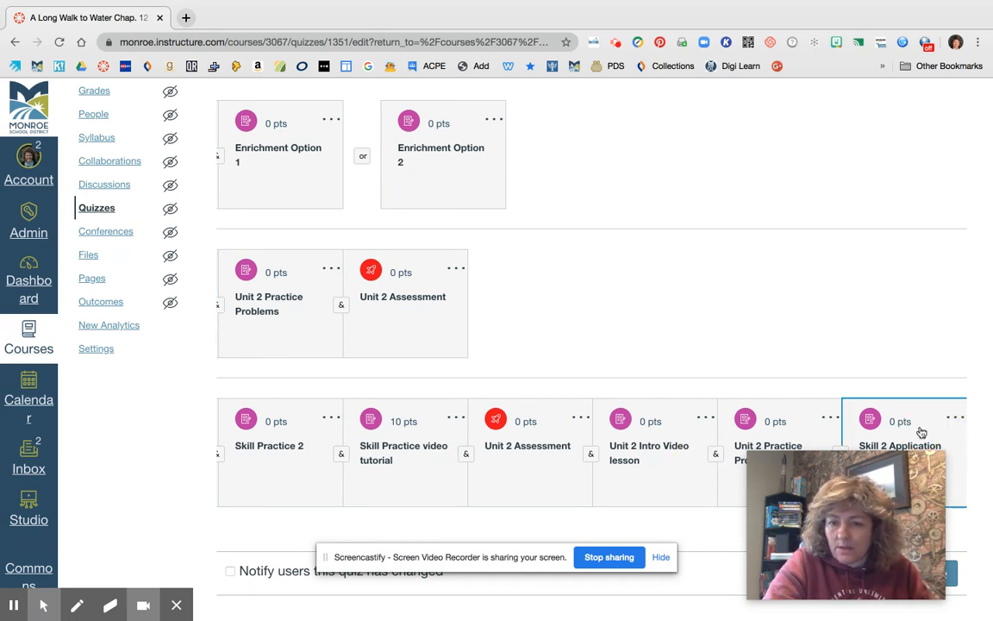
{"action": "left_click", "coordinate": [959, 419]}
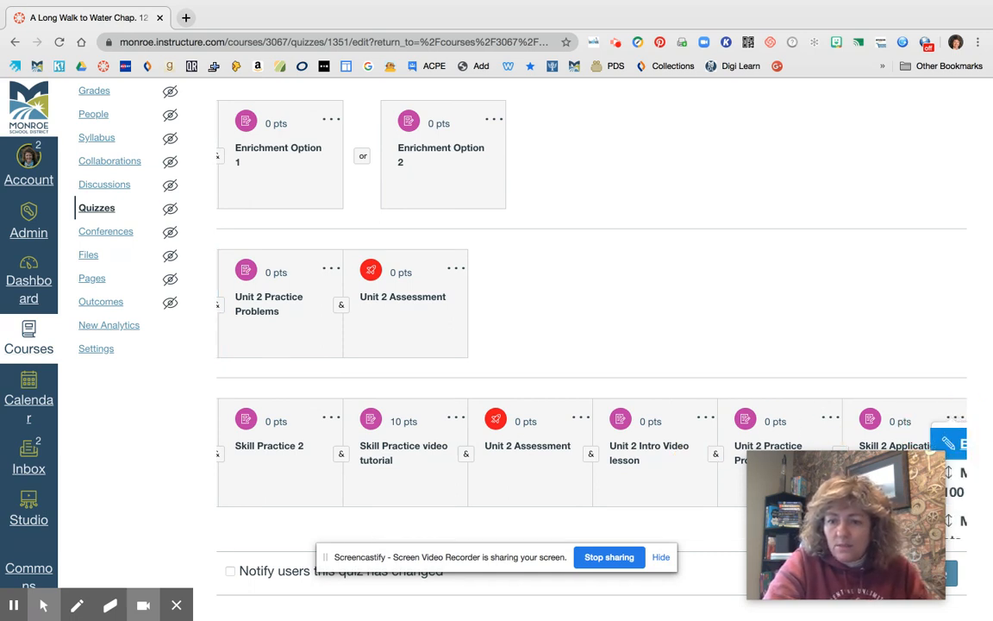
{"action": "left_click", "coordinate": [952, 474]}
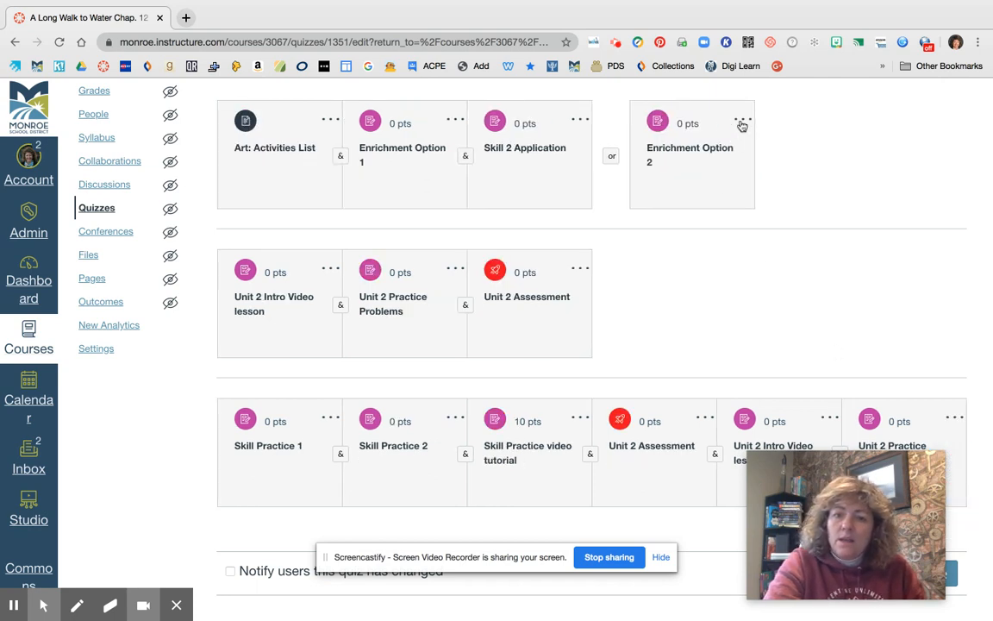
Move Enrichment Option 2 to the 85–70 pts range and separate it from Unit 2 Assessment with "or".
{"action": "left_click_drag", "start_coordinate": [722, 129], "coordinate": [685, 211]}
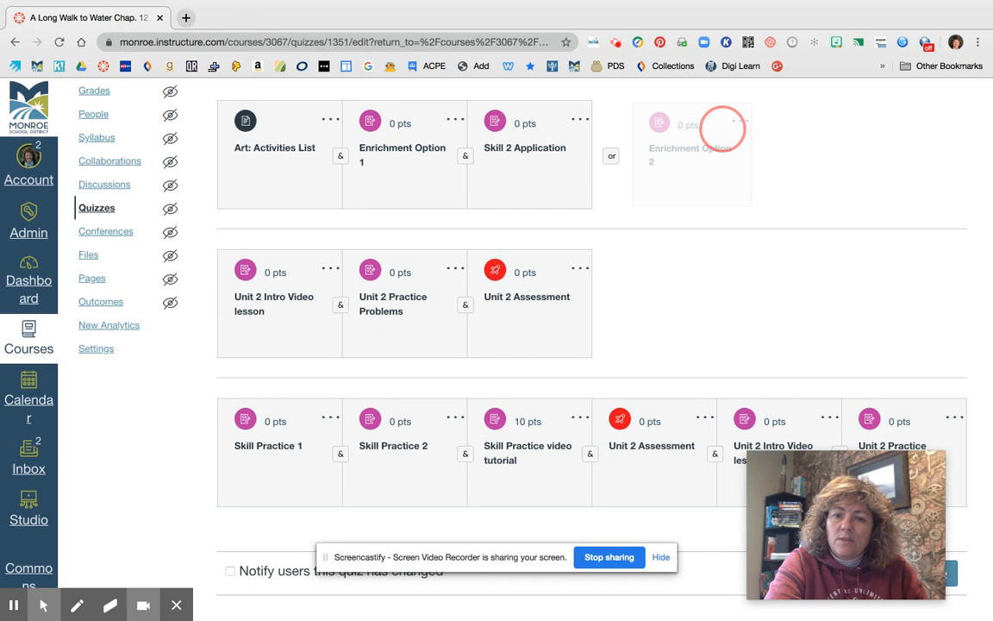
{"action": "left_click", "coordinate": [743, 120]}
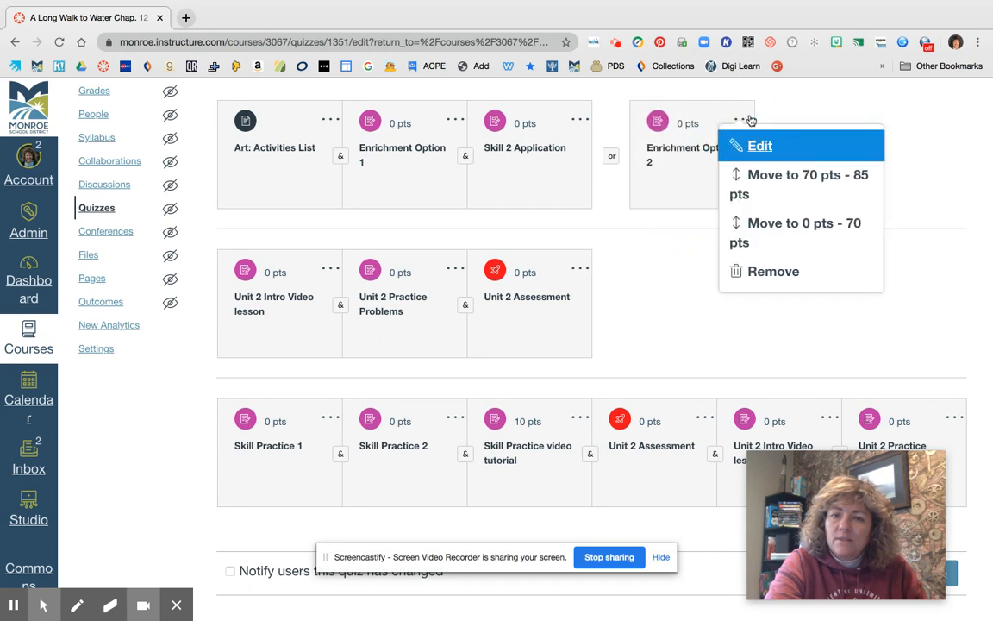
{"action": "left_click", "coordinate": [829, 187]}
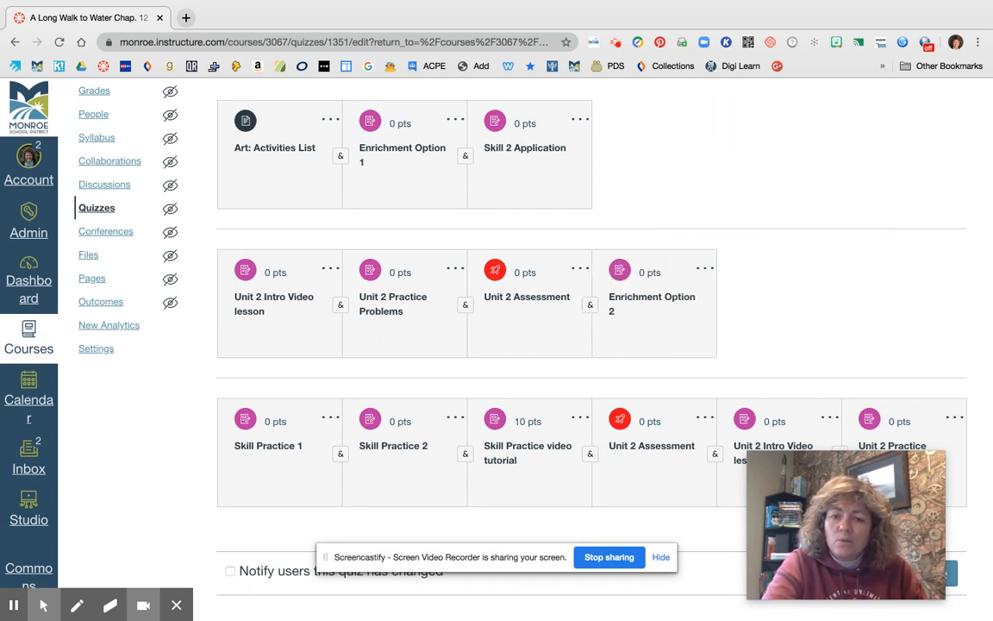
{"action": "scroll", "coordinate": [591, 303], "scroll_direction": "left", "scroll_amount": 1}
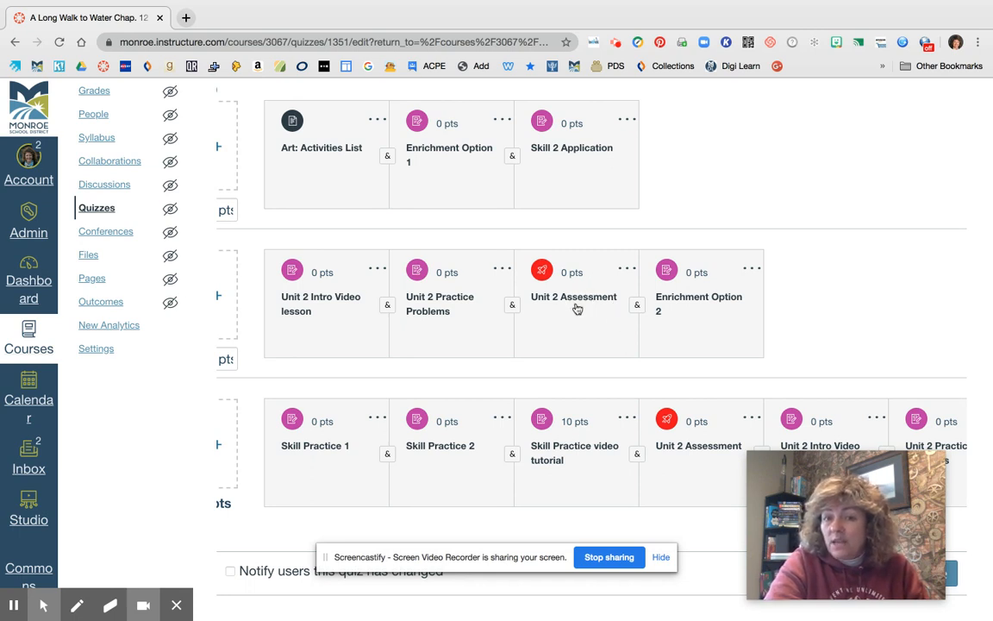
{"action": "left_click", "coordinate": [637, 307]}
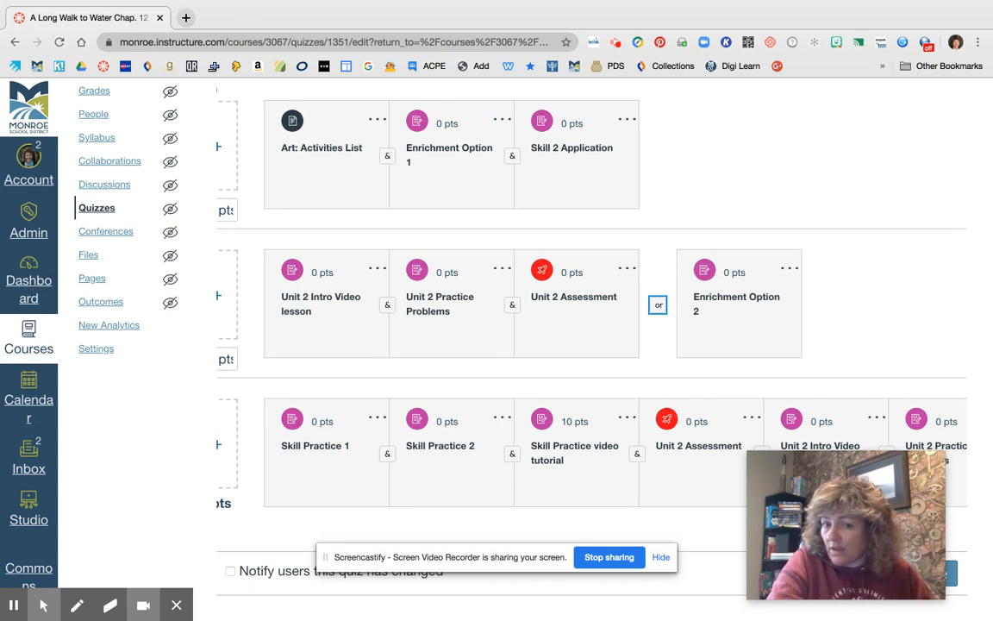
Put Unit 2 Intro Video lesson first and Skill Practice video tutorial second in the 70–0 pts range.
{"action": "left_click_drag", "start_coordinate": [587, 459], "coordinate": [275, 455]}
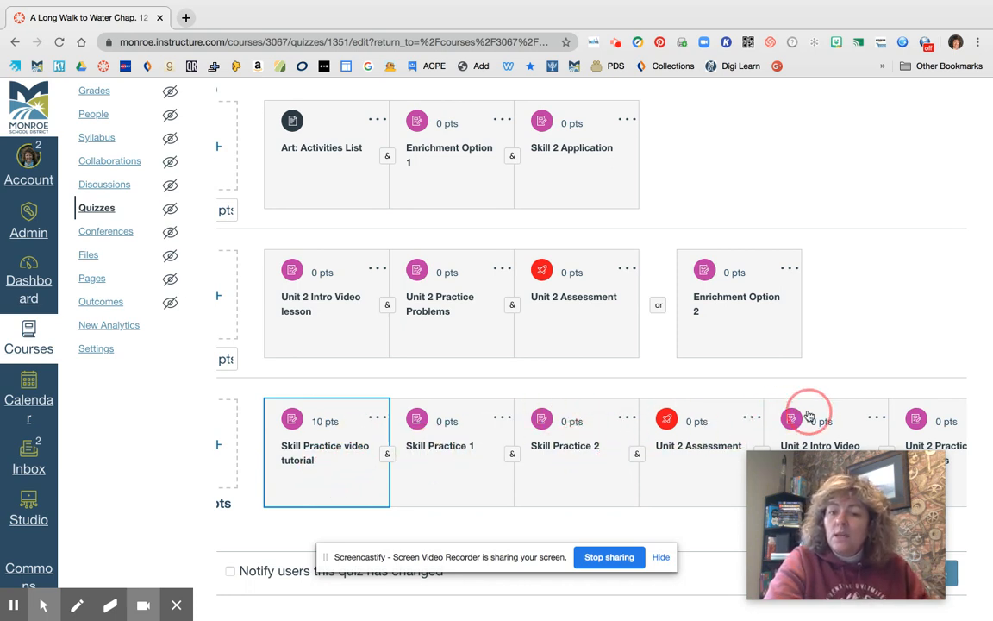
{"action": "scroll", "coordinate": [697, 434], "scroll_direction": "right", "scroll_amount": 1}
{"action": "scroll", "coordinate": [697, 433], "scroll_direction": "right", "scroll_amount": 2}
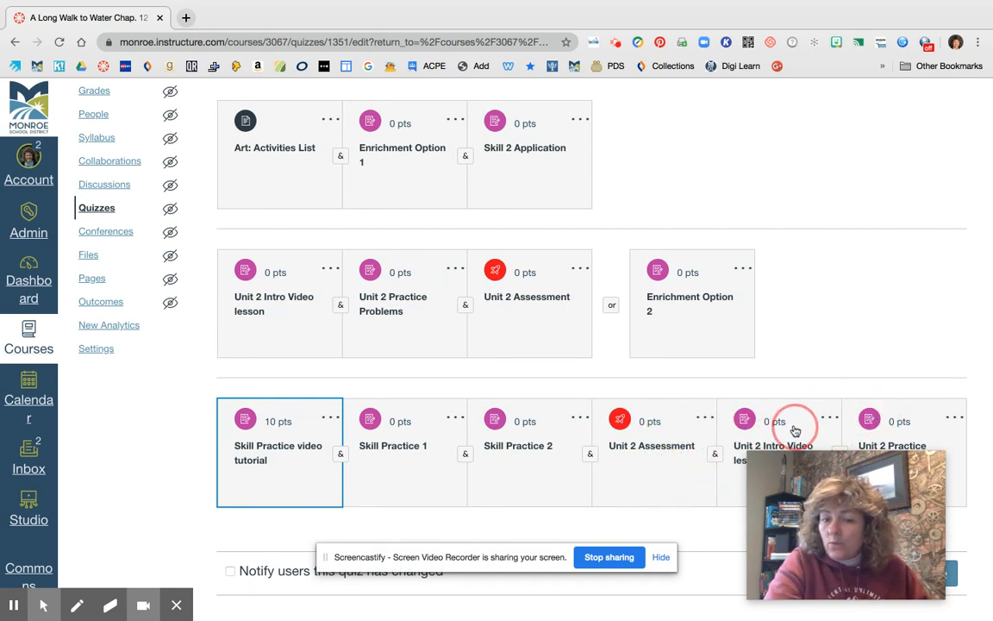
{"action": "left_click_drag", "start_coordinate": [785, 427], "coordinate": [276, 431]}
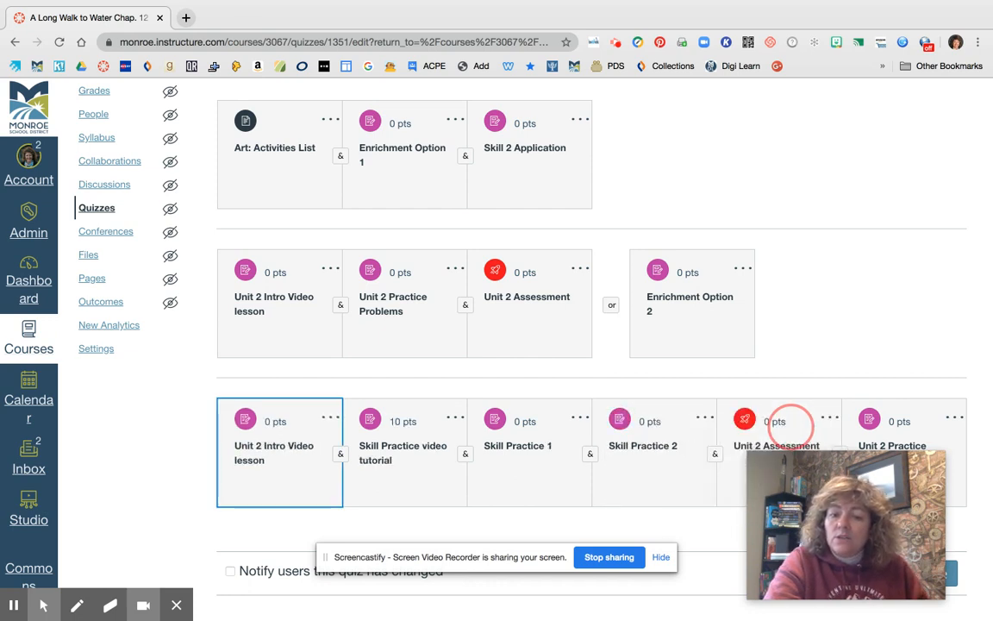
{"action": "left_click_drag", "start_coordinate": [276, 474], "coordinate": [681, 478]}
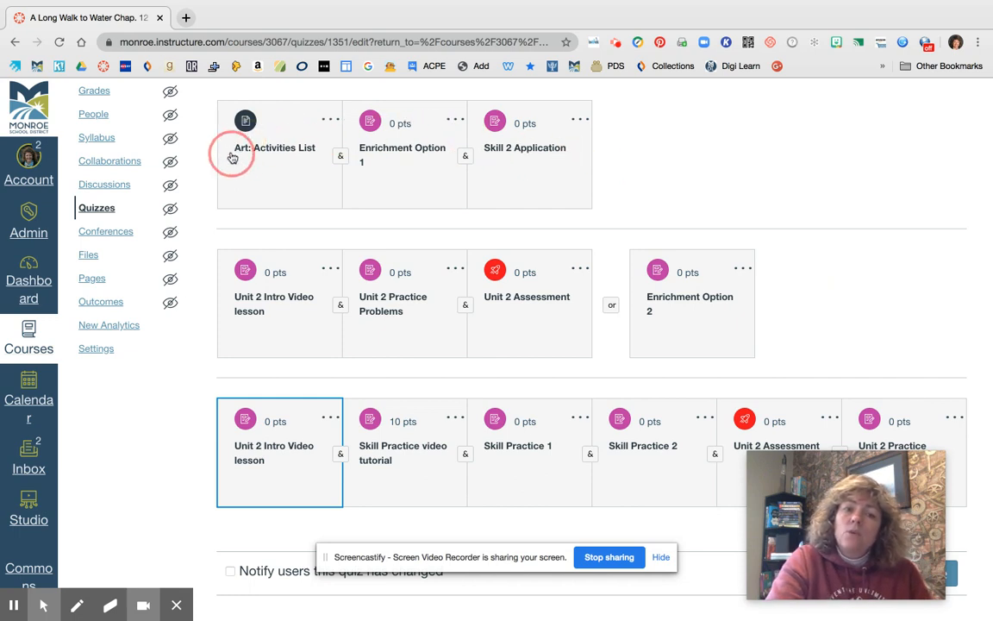
Leave the quiz editor for the course modules without saving, and reopen the Mastery Paths of A Long Walk to Water Chap. 12 Test.
{"action": "scroll", "coordinate": [231, 158], "scroll_direction": "left", "scroll_amount": 3}
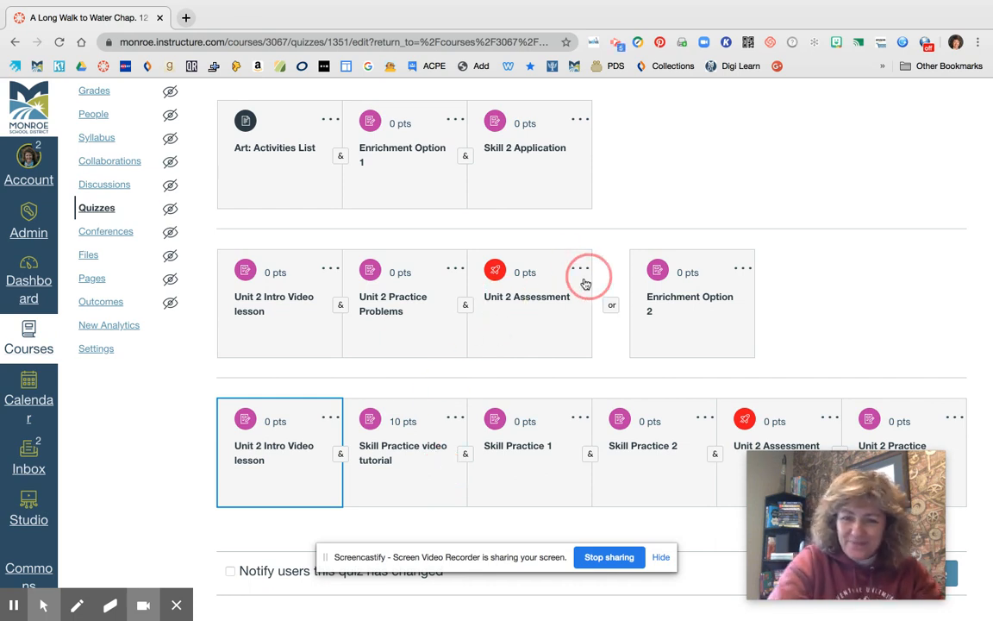
{"action": "scroll", "coordinate": [778, 205], "scroll_direction": "up", "scroll_amount": 2}
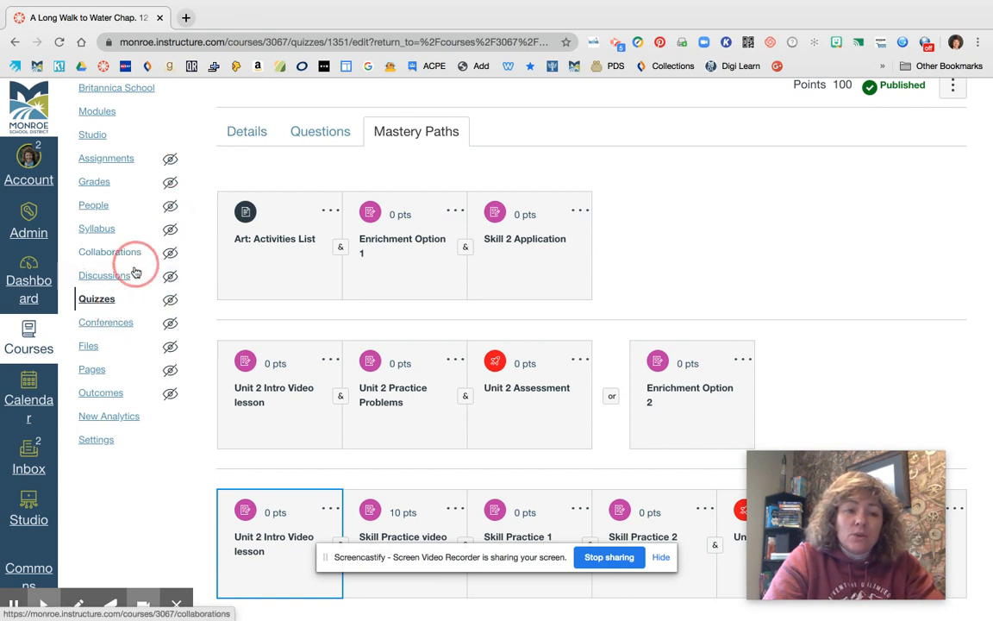
{"action": "left_click", "coordinate": [97, 111]}
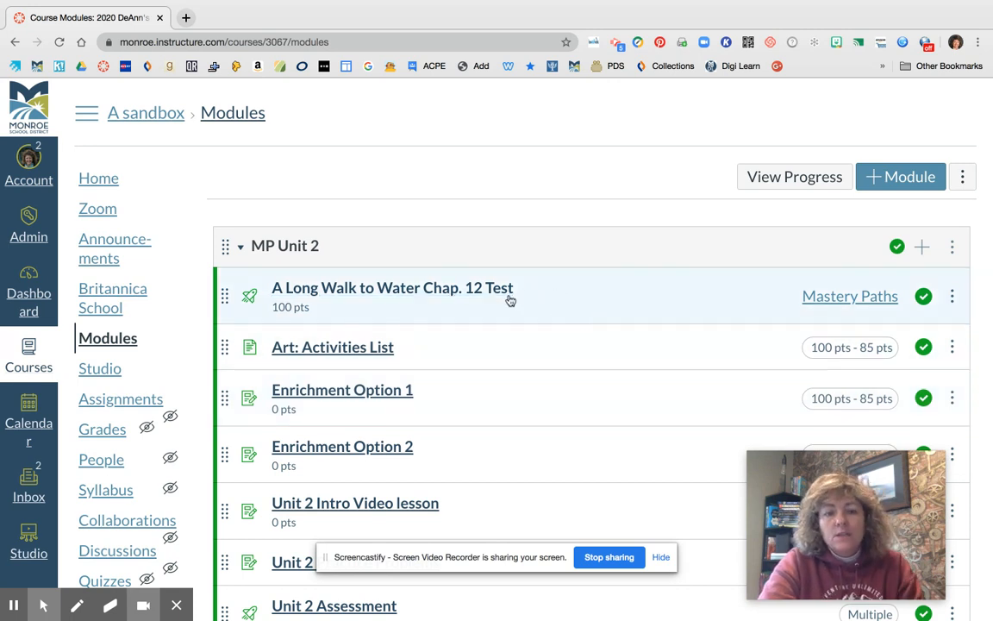
{"action": "left_click", "coordinate": [836, 297]}
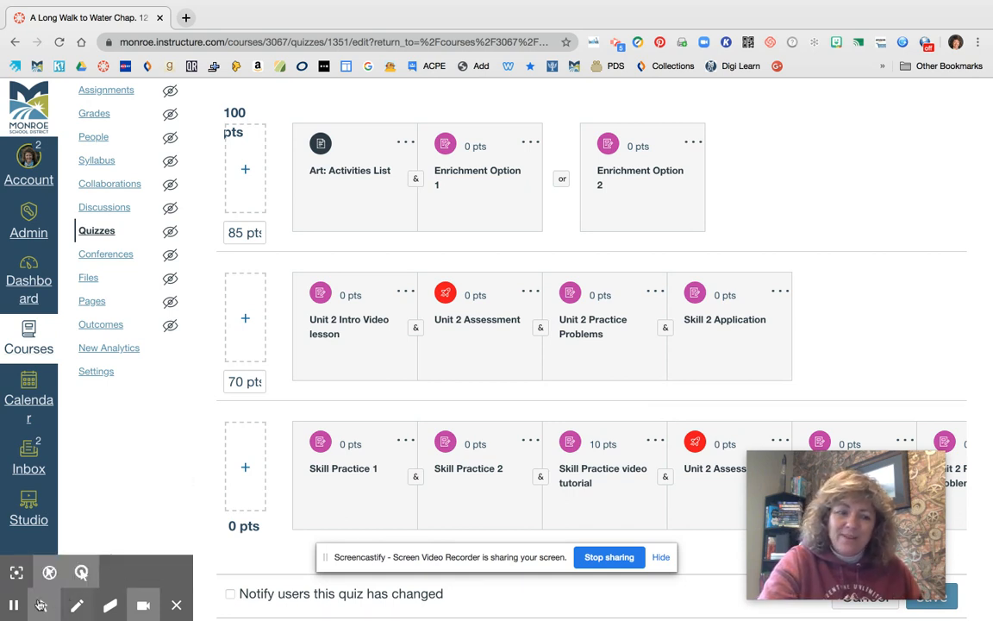
Save the A Long Walk to Water Chap. 12 Test and return to the course modules.
{"action": "scroll", "coordinate": [41, 543], "scroll_direction": "up", "scroll_amount": 2}
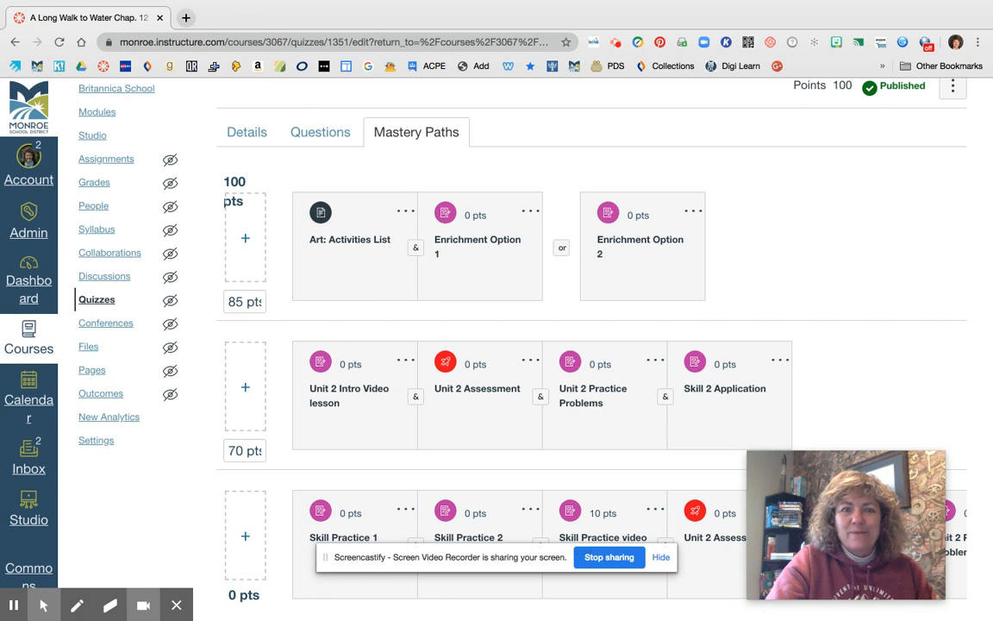
{"action": "scroll", "coordinate": [877, 330], "scroll_direction": "down", "scroll_amount": 2}
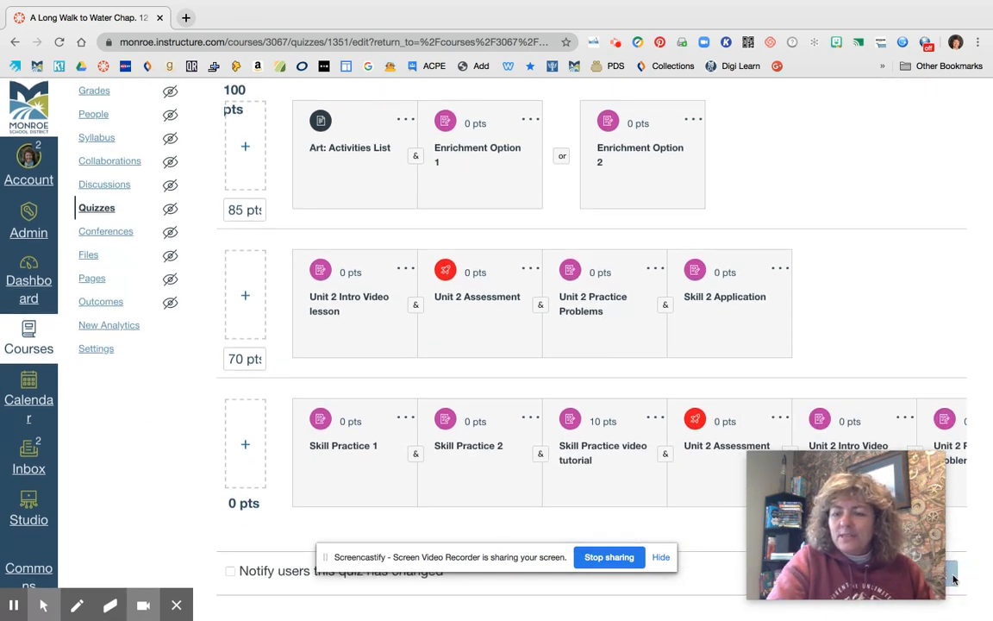
{"action": "left_click", "coordinate": [948, 574]}
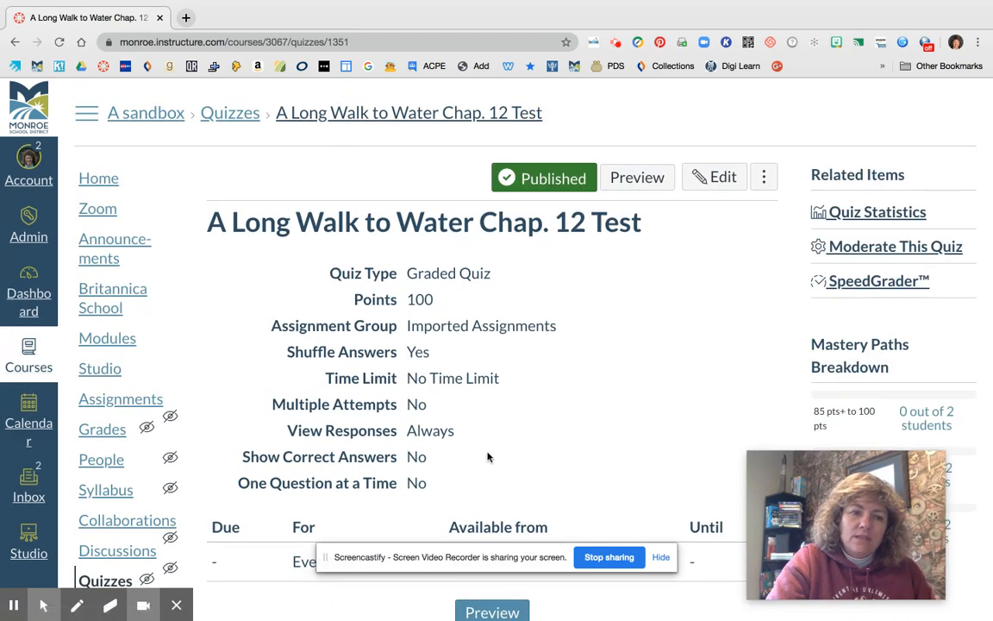
{"action": "left_click", "coordinate": [110, 339]}
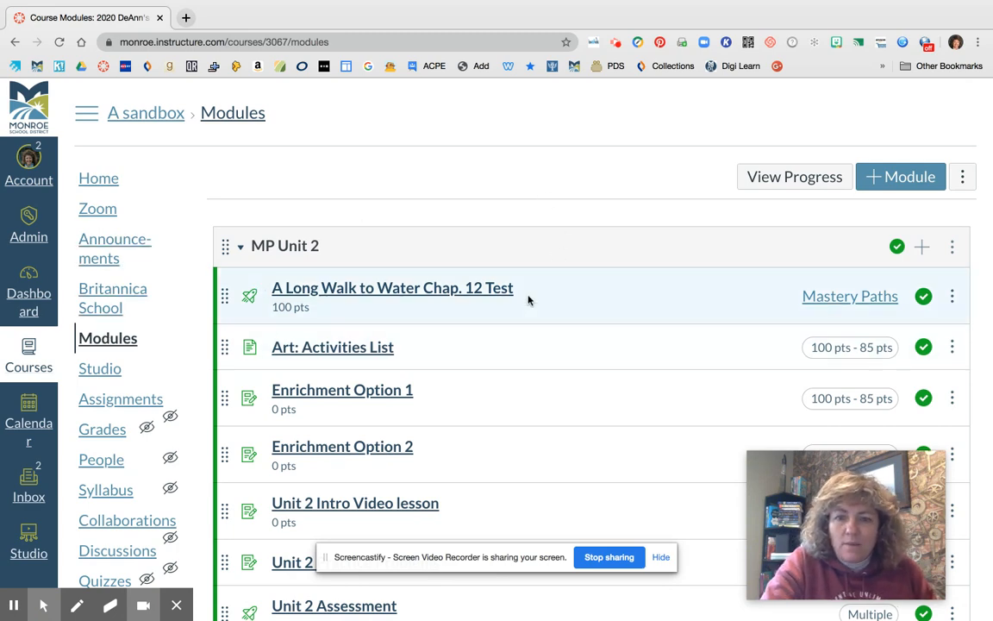
Open the Art: Activities List page from MP Unit 2 for editing and examine its "Allow in mastery paths" option.
{"action": "scroll", "coordinate": [527, 299], "scroll_direction": "down", "scroll_amount": 2}
{"action": "scroll", "coordinate": [517, 310], "scroll_direction": "down", "scroll_amount": 1}
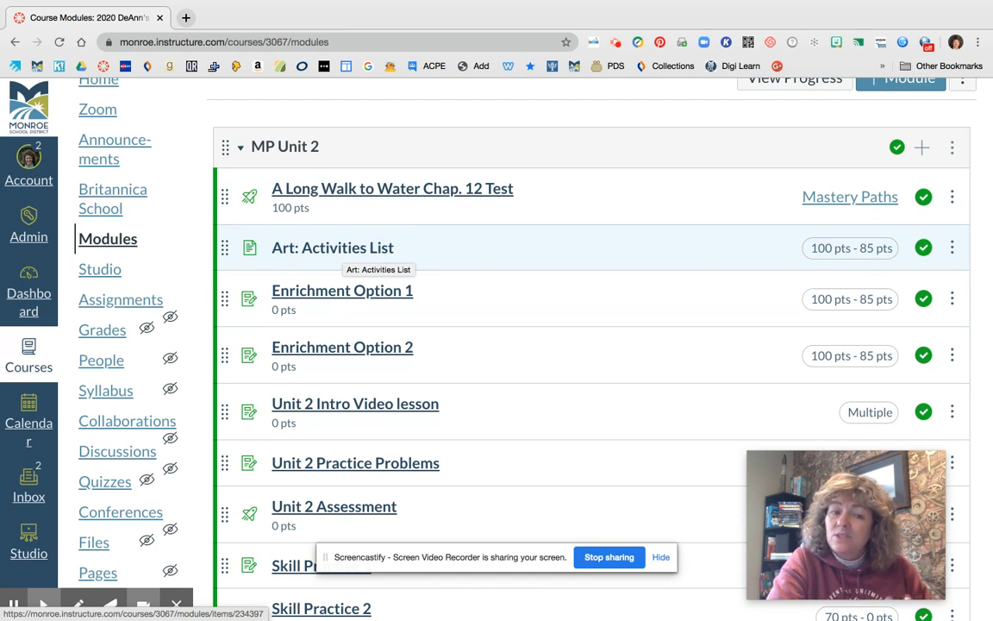
{"action": "left_click", "coordinate": [338, 249]}
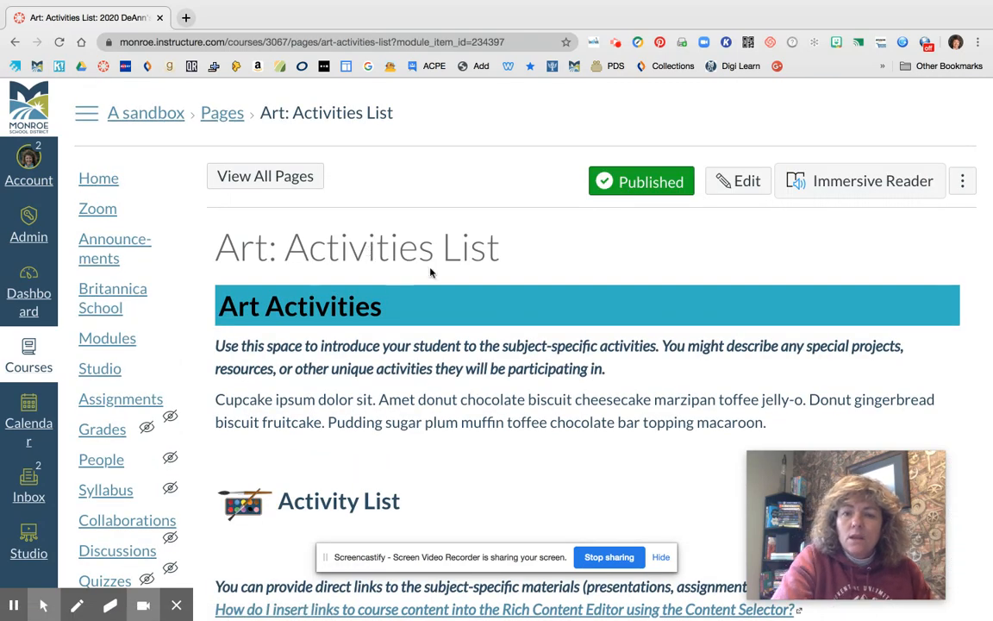
{"action": "left_click", "coordinate": [743, 181]}
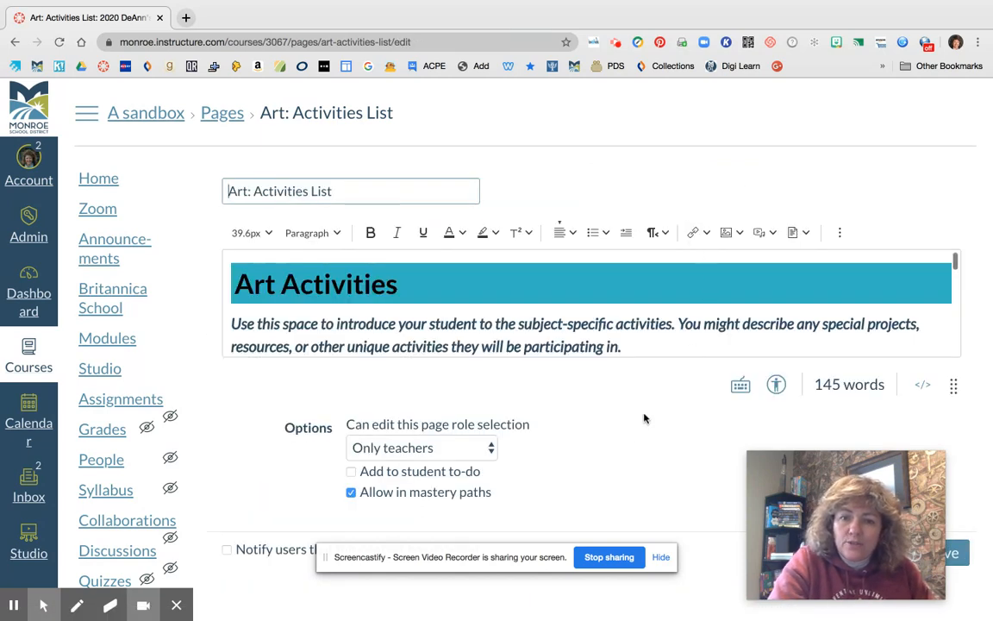
{"action": "scroll", "coordinate": [637, 437], "scroll_direction": "down", "scroll_amount": 3}
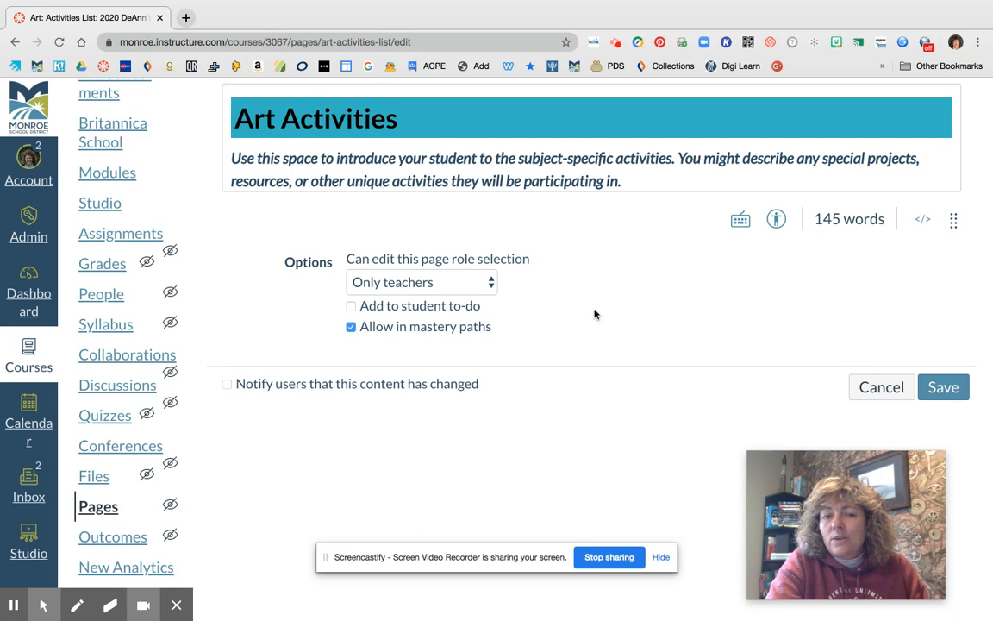
{"action": "scroll", "coordinate": [593, 277], "scroll_direction": "up", "scroll_amount": 2}
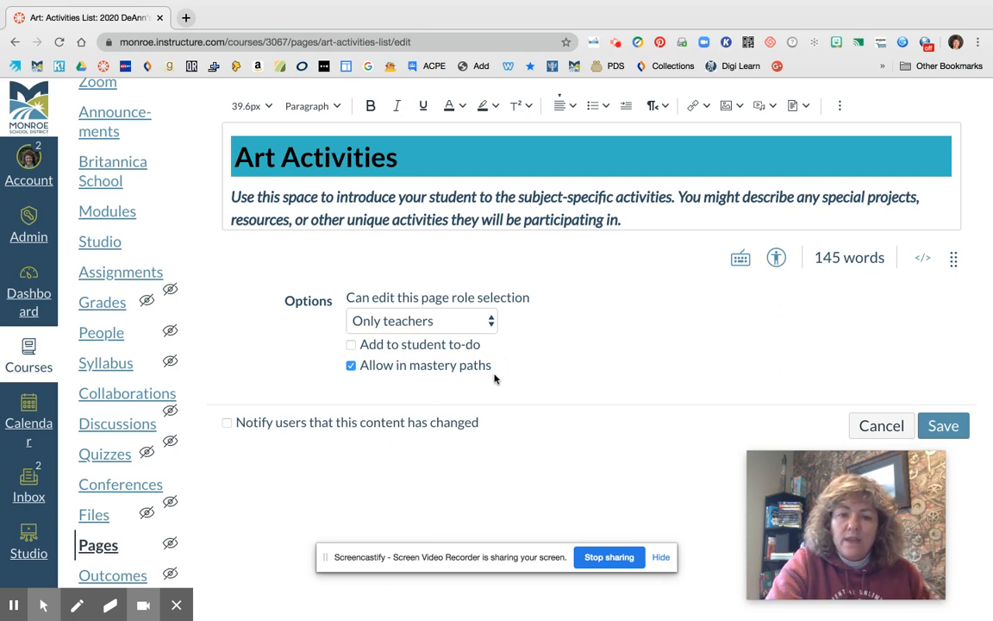
{"action": "scroll", "coordinate": [494, 377], "scroll_direction": "up", "scroll_amount": 3}
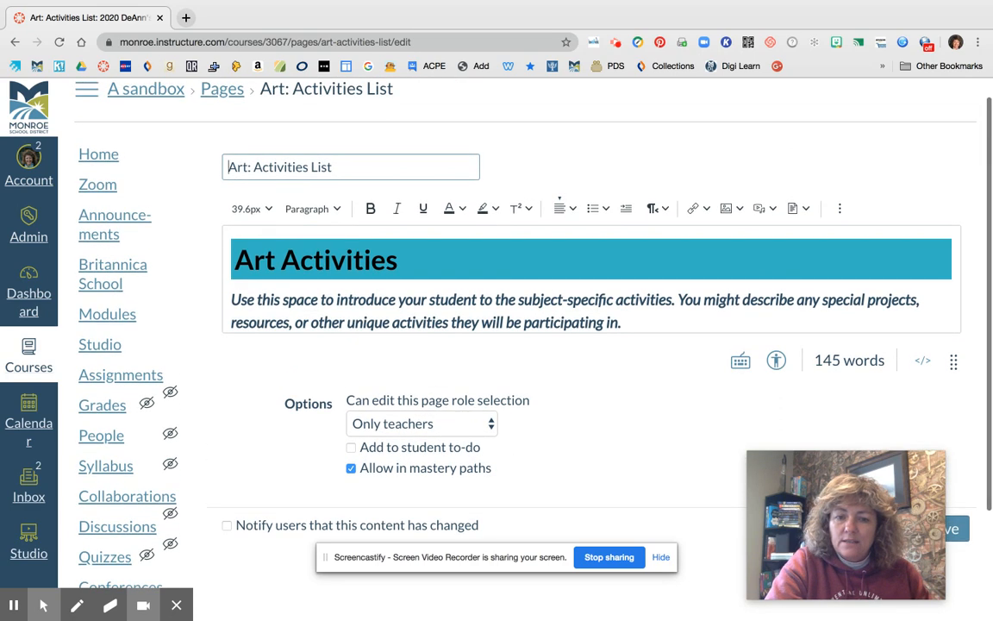
{"action": "scroll", "coordinate": [296, 259], "scroll_direction": "down", "scroll_amount": 3}
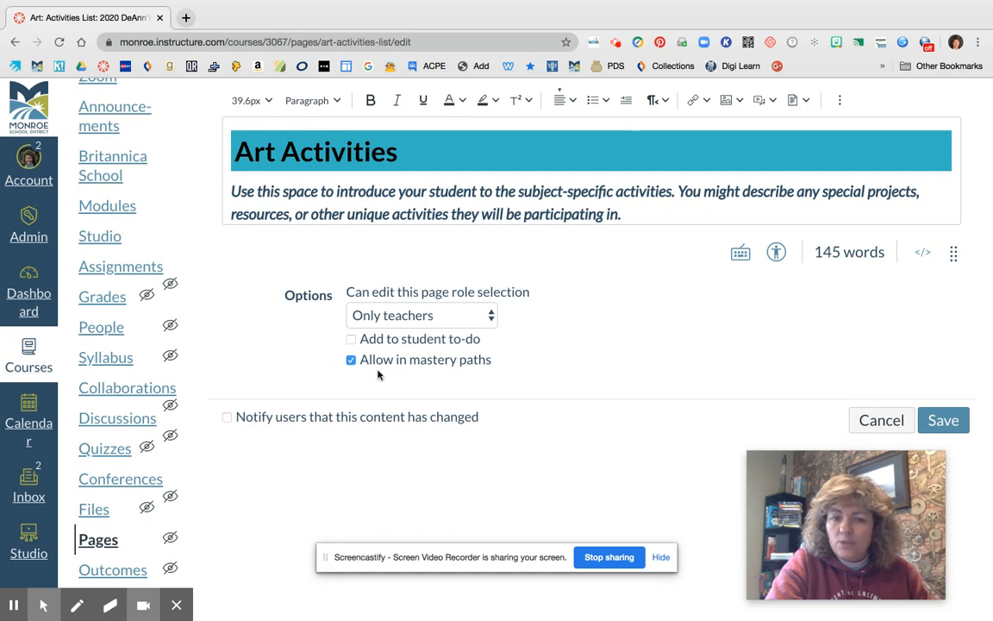
Leave the Art: Activities List page editor without saving and return to the course modules.
{"action": "scroll", "coordinate": [616, 392], "scroll_direction": "down", "scroll_amount": 1}
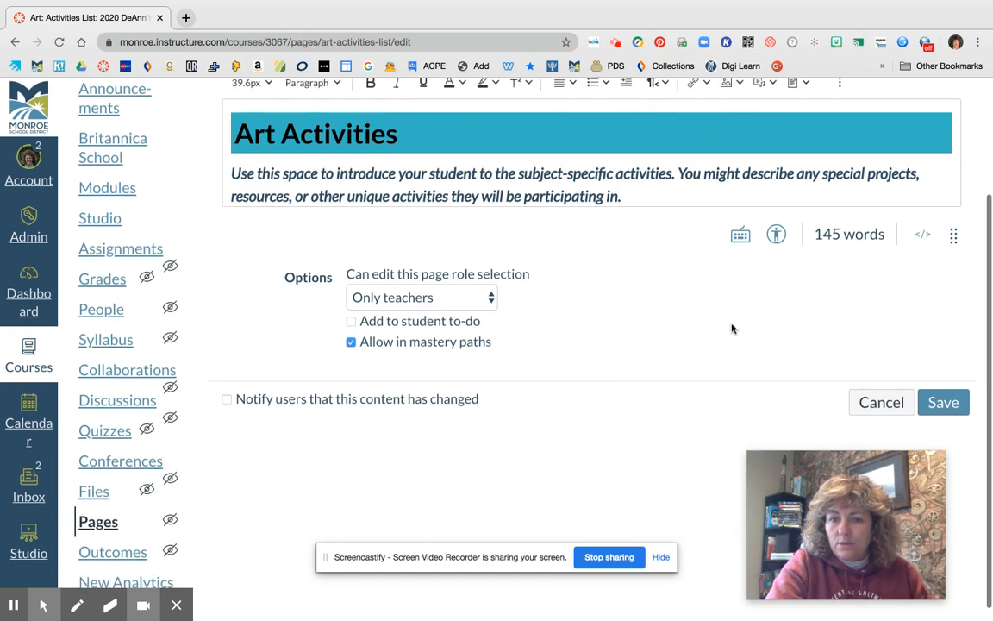
{"action": "left_click", "coordinate": [888, 402]}
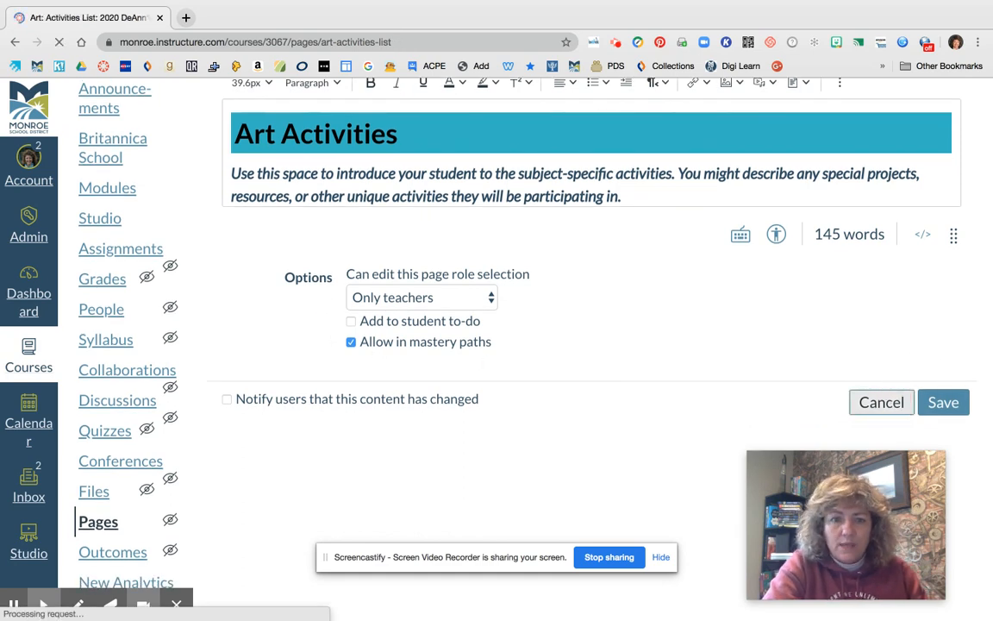
{"action": "scroll", "coordinate": [604, 487], "scroll_direction": "down", "scroll_amount": 1}
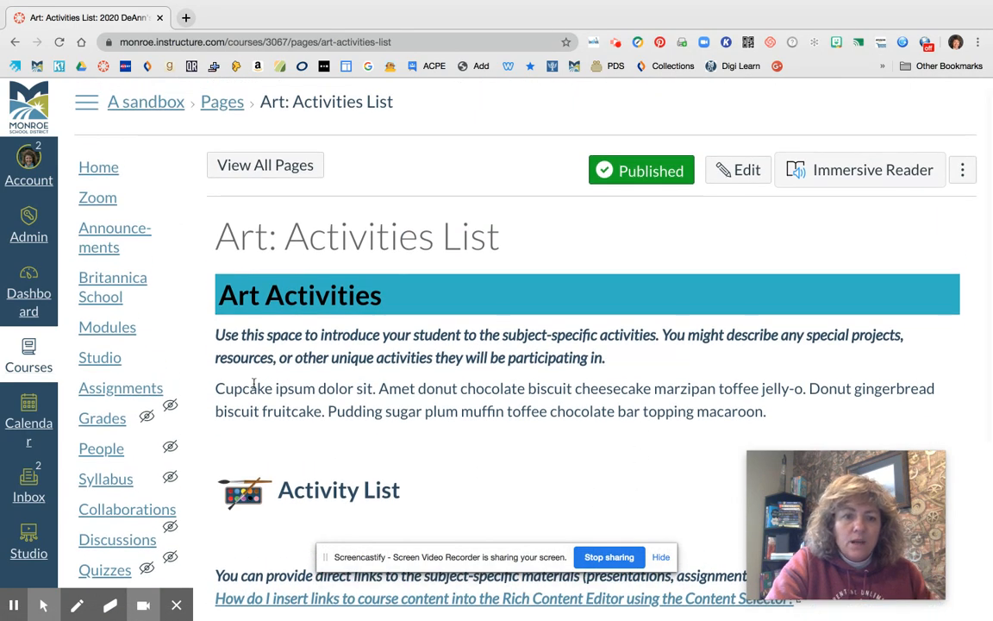
{"action": "left_click", "coordinate": [119, 330]}
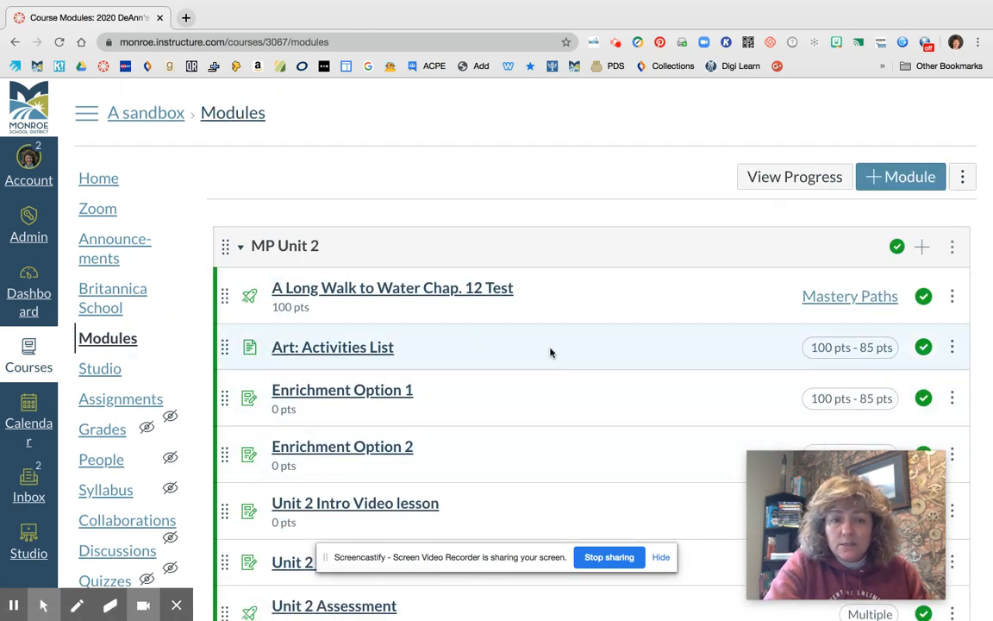
Open the Unit 2 Practice Problems assignment from MP Unit 2 for editing.
{"action": "scroll", "coordinate": [368, 276], "scroll_direction": "down", "scroll_amount": 3}
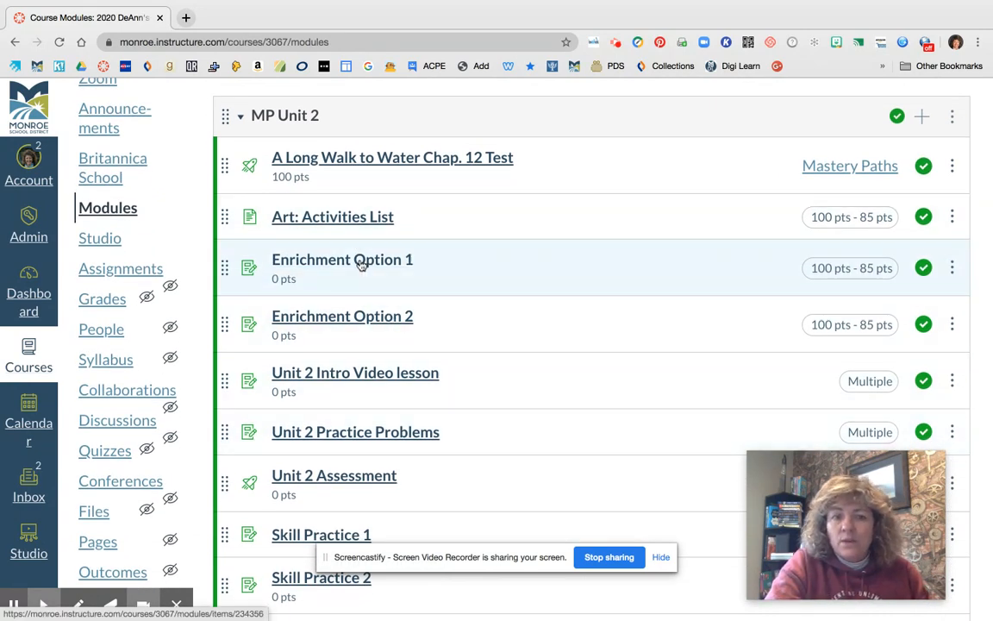
{"action": "left_click", "coordinate": [349, 434]}
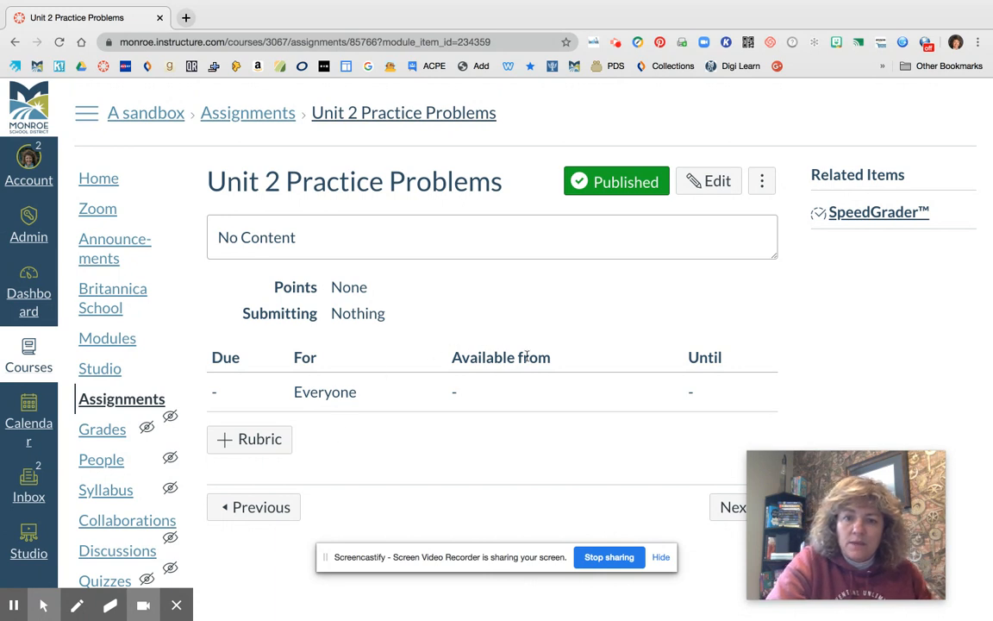
{"action": "scroll", "coordinate": [623, 284], "scroll_direction": "down", "scroll_amount": 1}
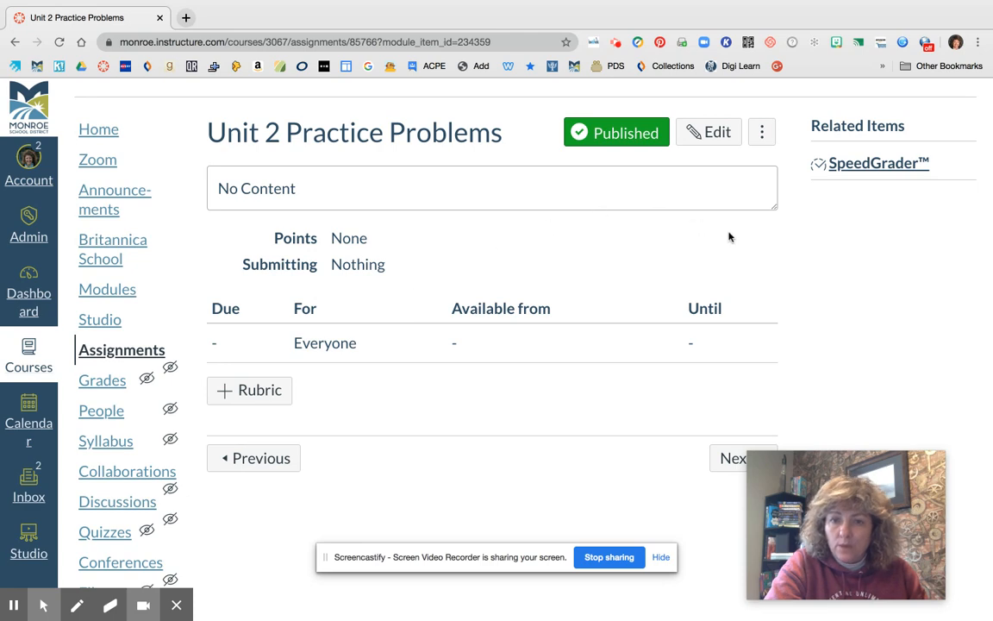
{"action": "left_click", "coordinate": [724, 133]}
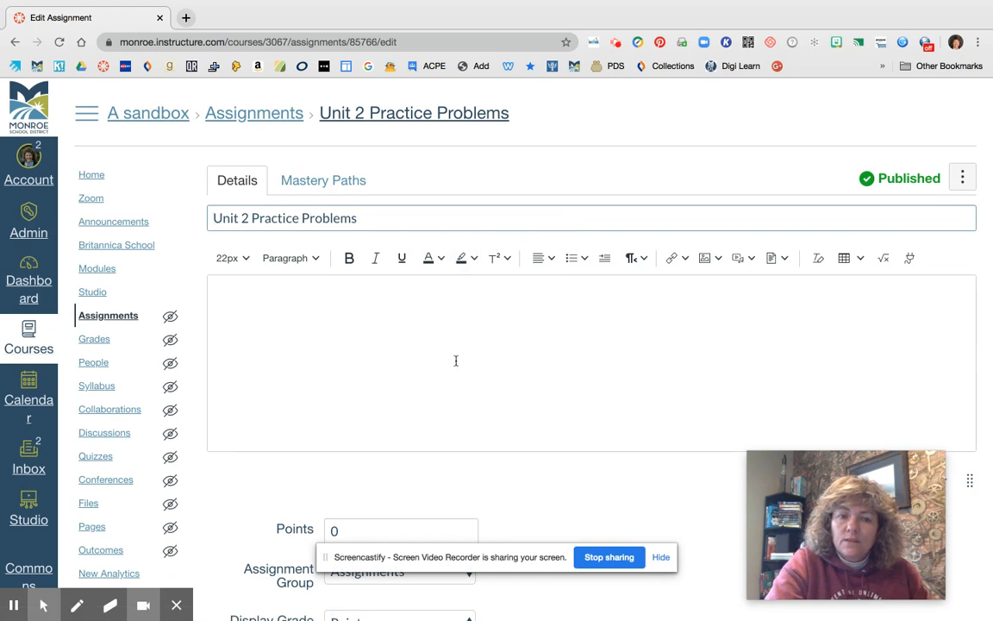
Assign Unit 2 Practice Problems to Mastery Paths only, and save it without including the remaining section.
{"action": "scroll", "coordinate": [456, 360], "scroll_direction": "down", "scroll_amount": 6}
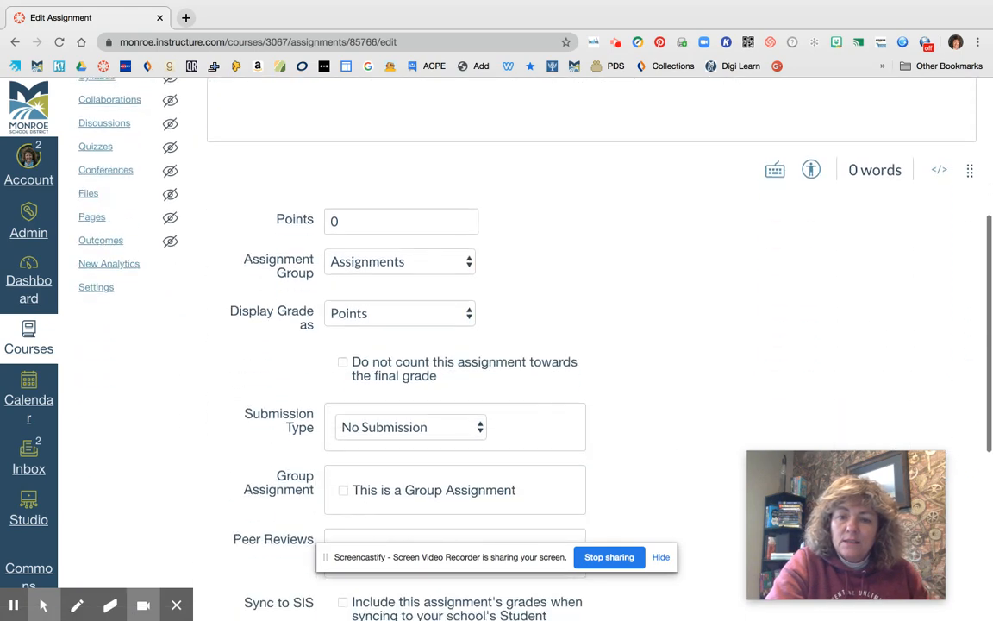
{"action": "scroll", "coordinate": [448, 345], "scroll_direction": "down", "scroll_amount": 5}
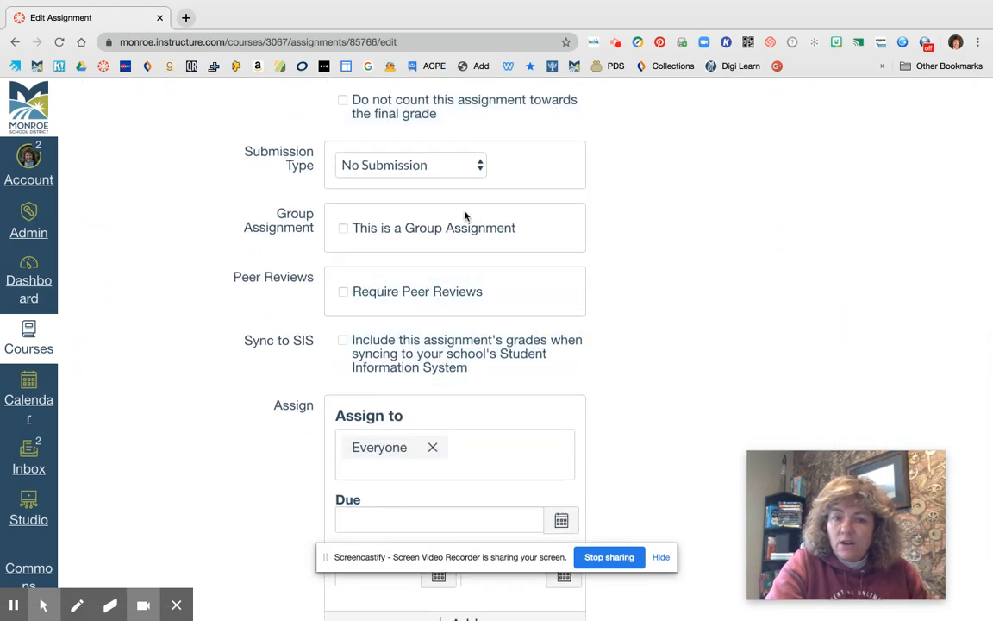
{"action": "scroll", "coordinate": [456, 344], "scroll_direction": "down", "scroll_amount": 2}
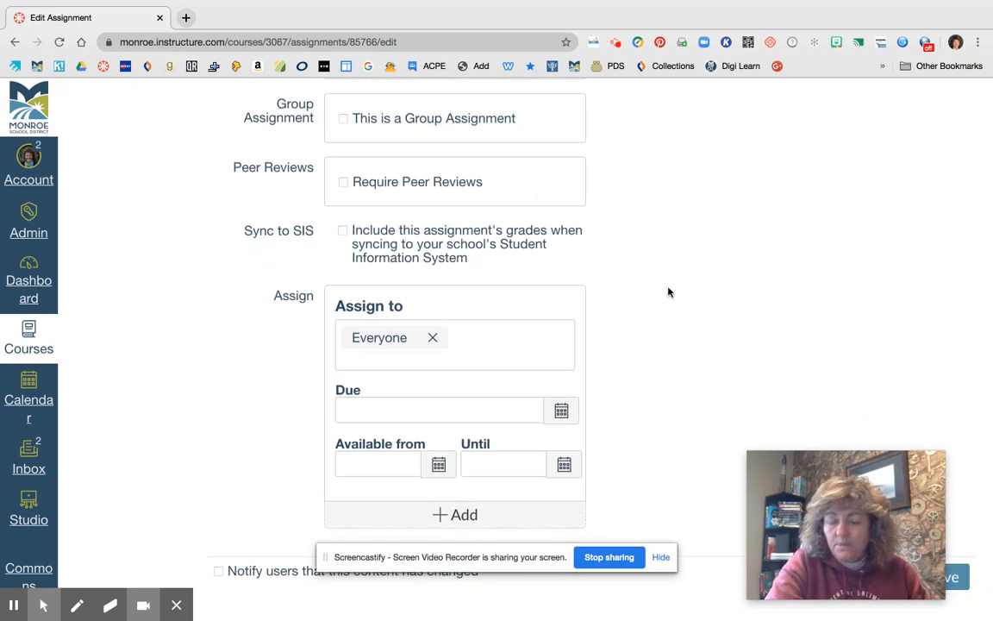
{"action": "scroll", "coordinate": [667, 291], "scroll_direction": "down", "scroll_amount": 1}
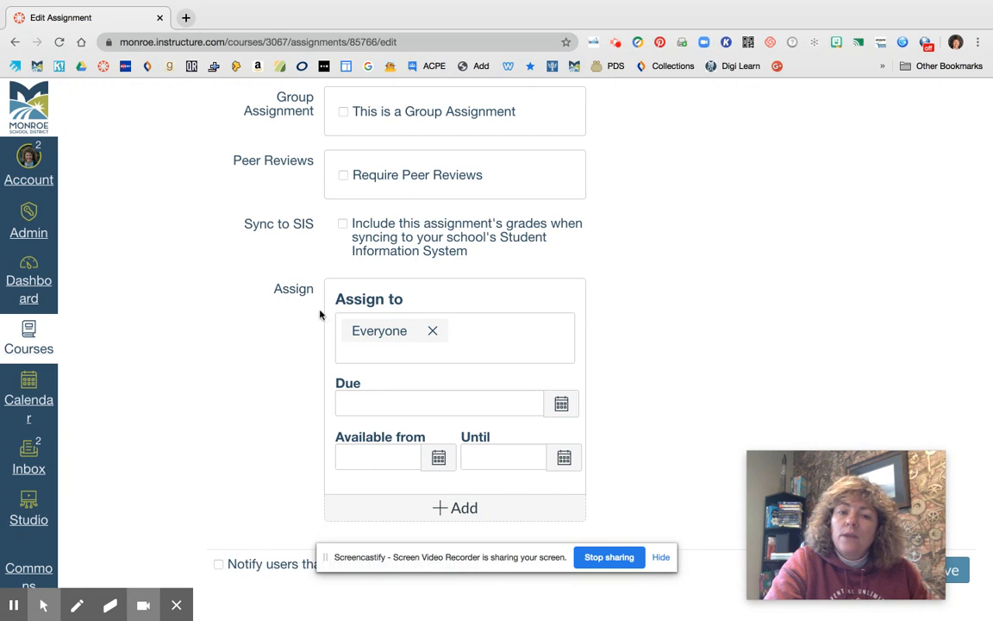
{"action": "left_click", "coordinate": [432, 330]}
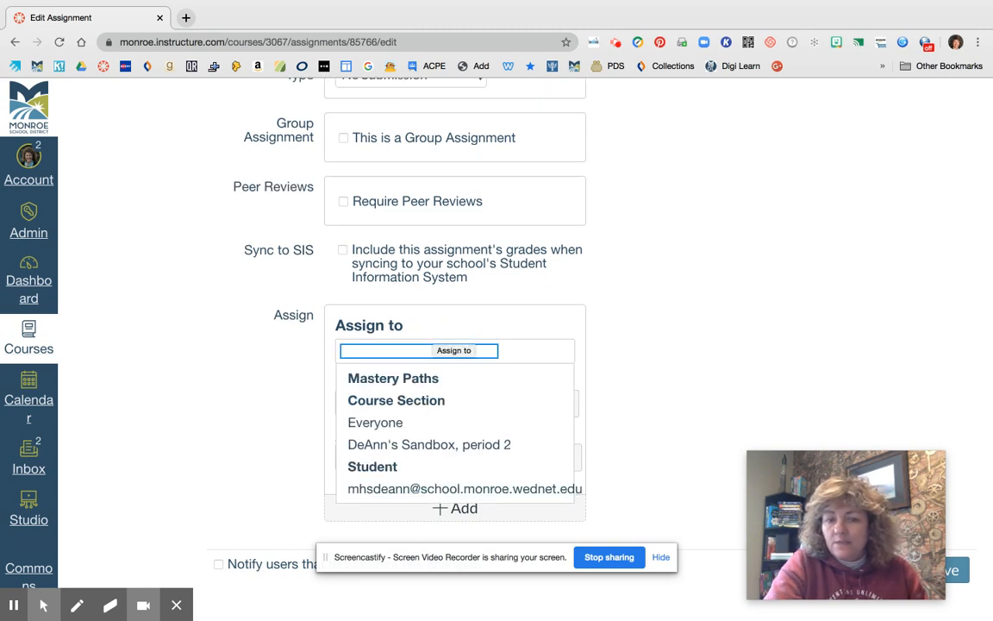
{"action": "left_click", "coordinate": [421, 378]}
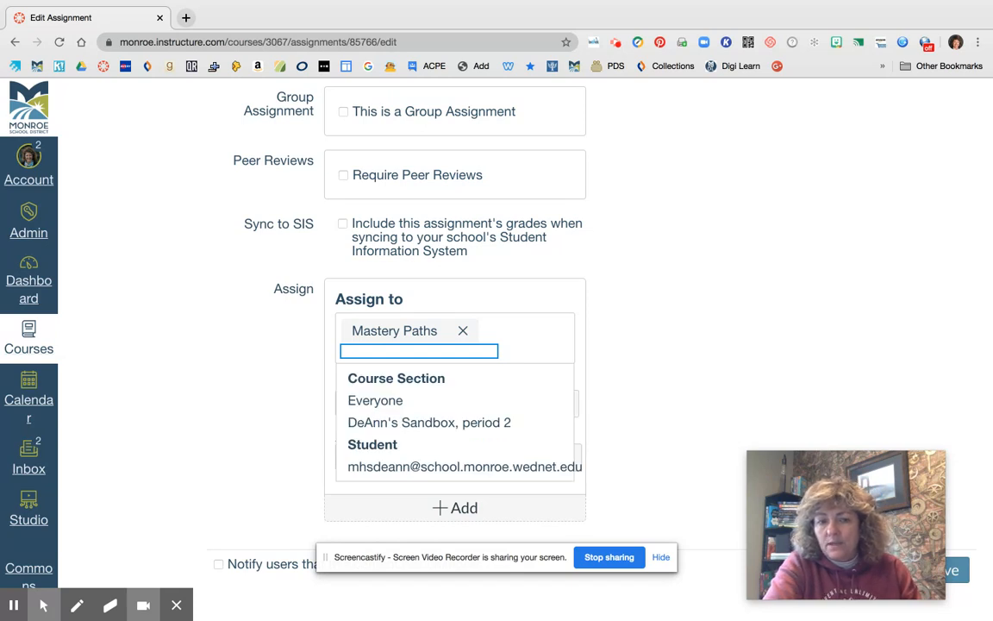
{"action": "left_click", "coordinate": [630, 365]}
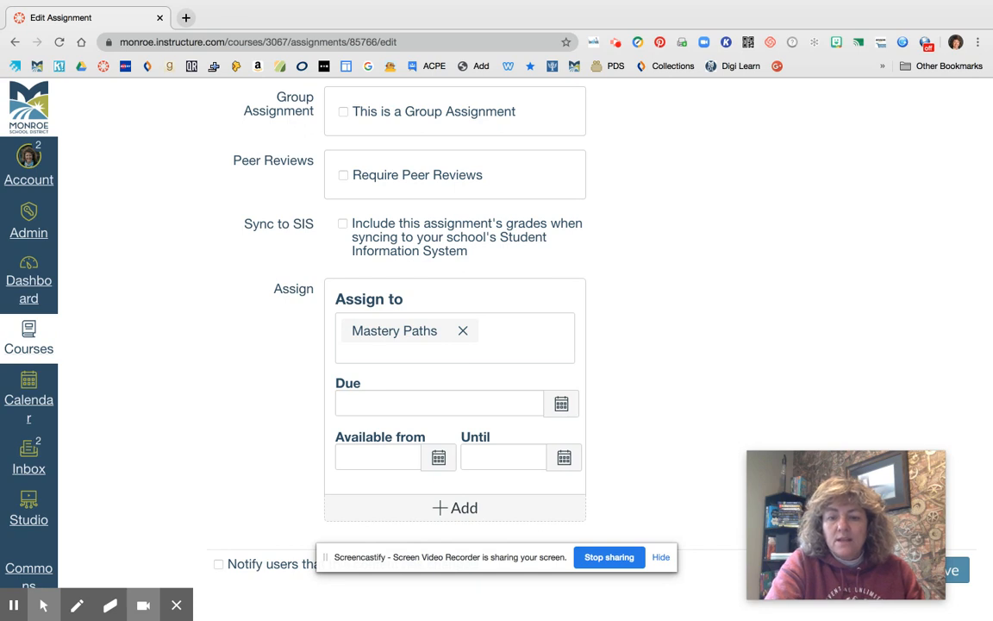
{"action": "left_click", "coordinate": [963, 572]}
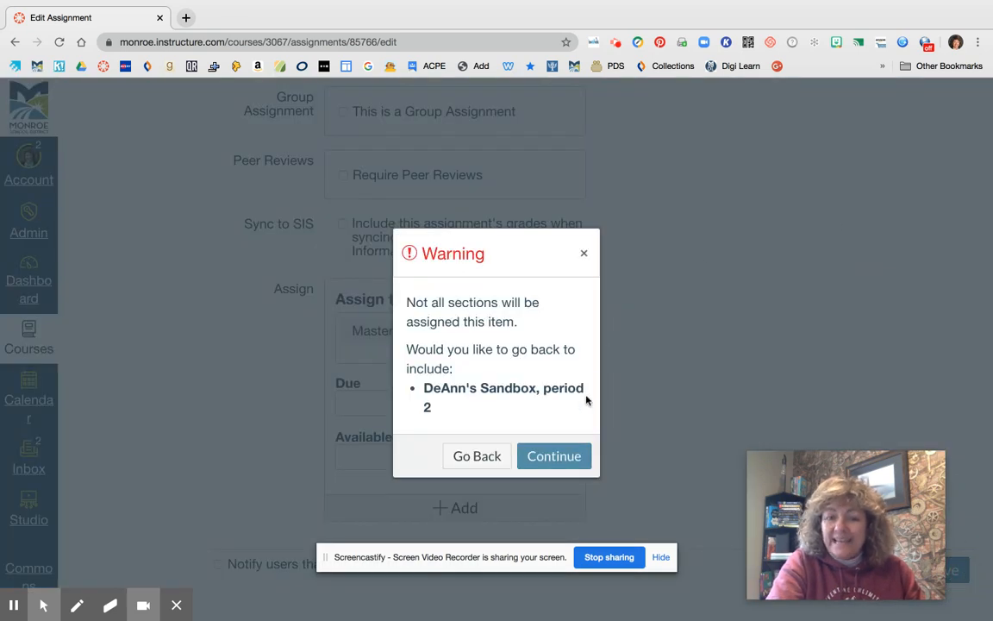
{"action": "left_click", "coordinate": [558, 455]}
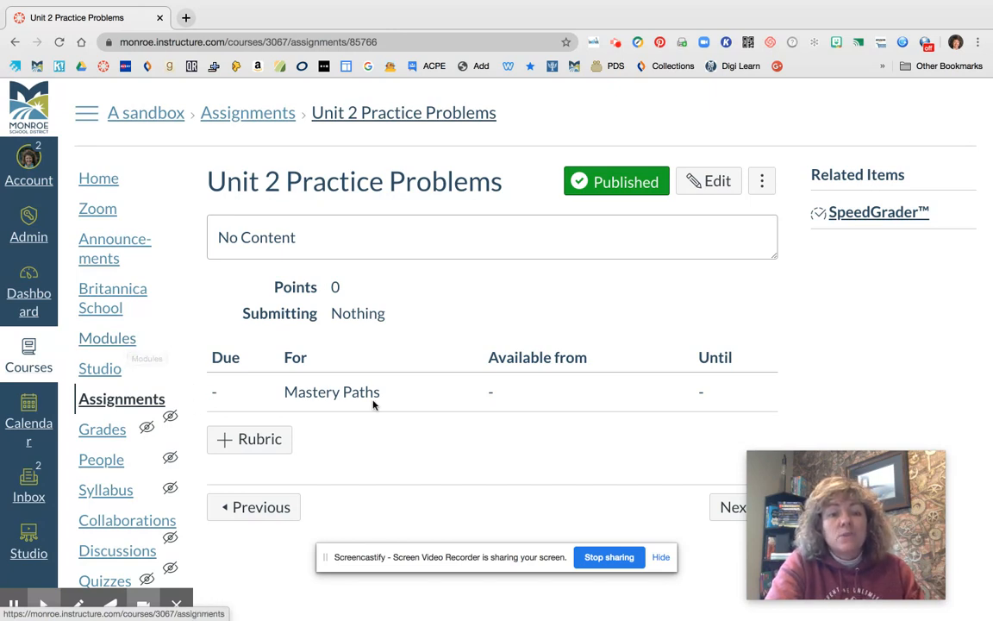
Open A Long Walk to Water Chap. 12 Test from the course modules and check whom it is assigned to.
{"action": "left_click", "coordinate": [115, 338]}
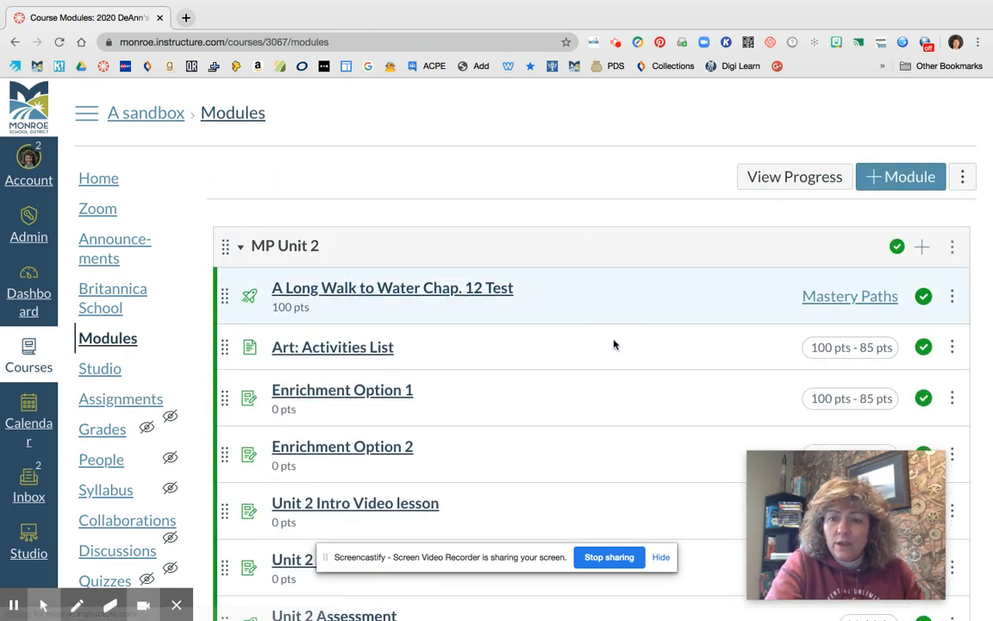
{"action": "scroll", "coordinate": [605, 393], "scroll_direction": "down", "scroll_amount": 1}
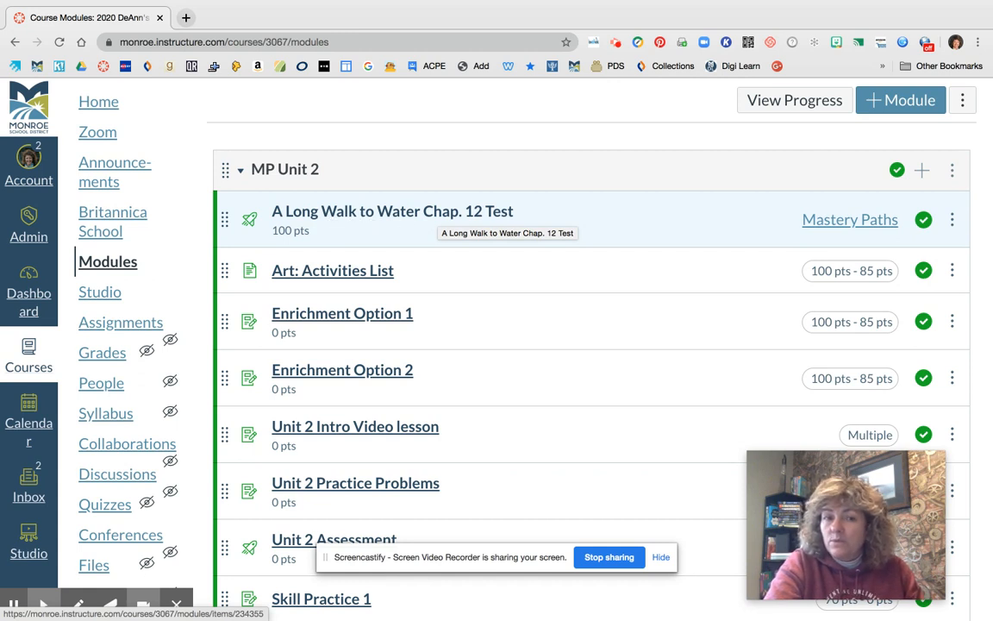
{"action": "left_click", "coordinate": [331, 205]}
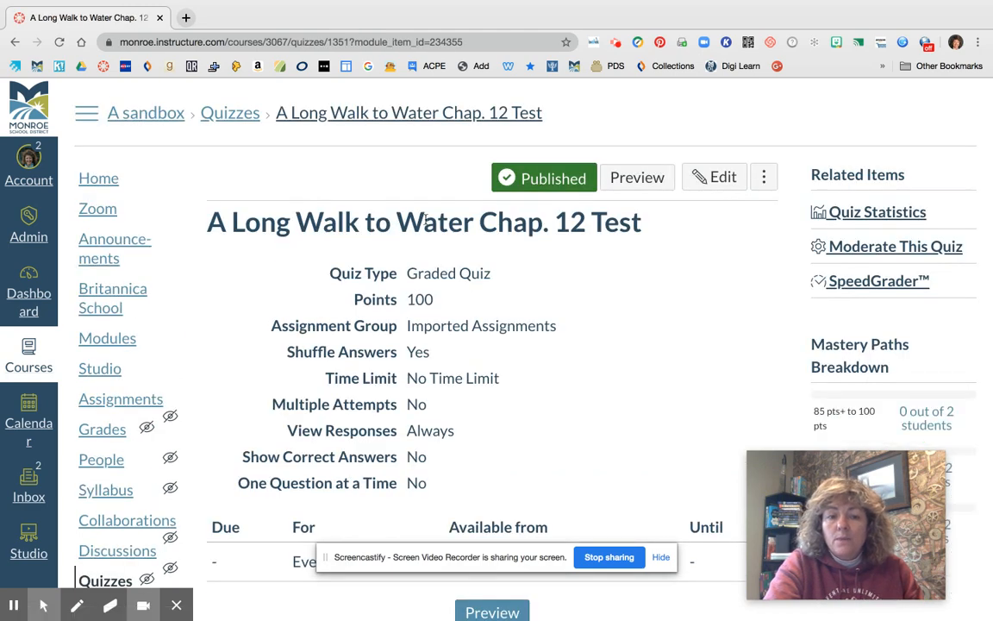
{"action": "scroll", "coordinate": [418, 311], "scroll_direction": "down", "scroll_amount": 3}
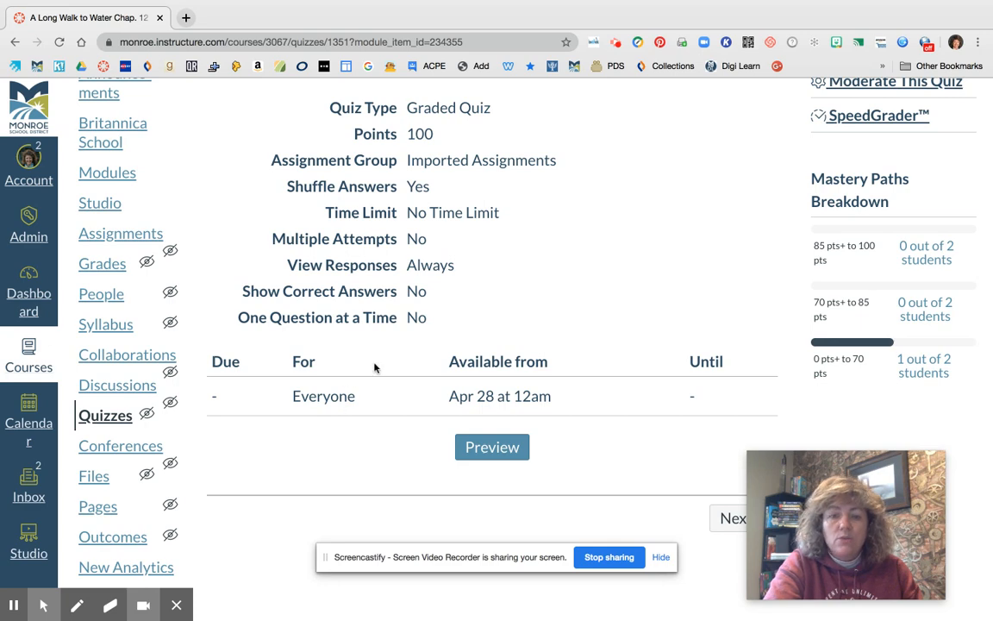
{"action": "scroll", "coordinate": [388, 369], "scroll_direction": "up", "scroll_amount": 3}
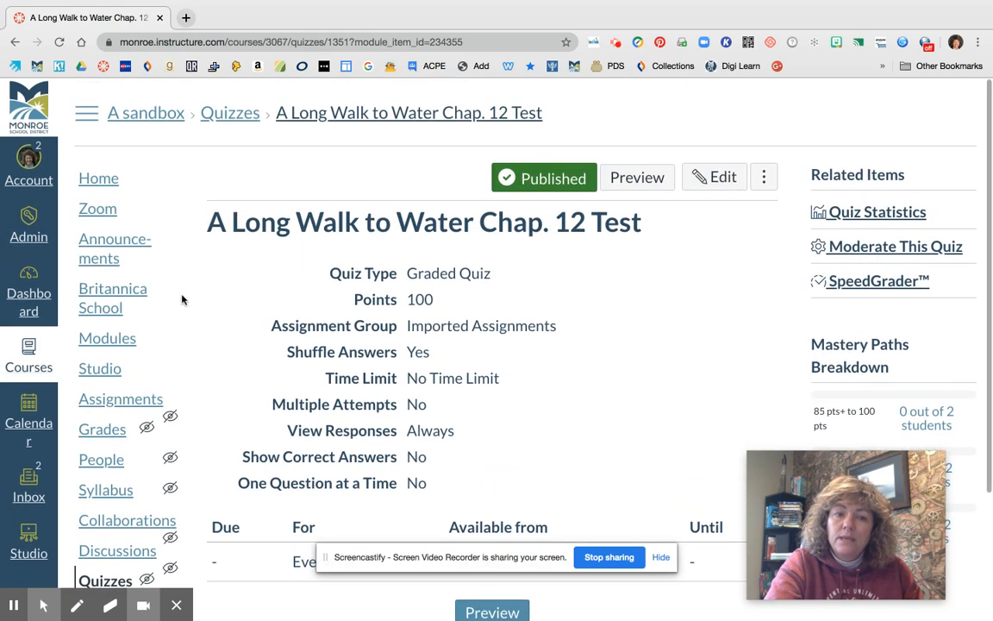
Return to the course modules and review the MP Unit 2 items with their mastery path score ranges.
{"action": "left_click", "coordinate": [117, 338]}
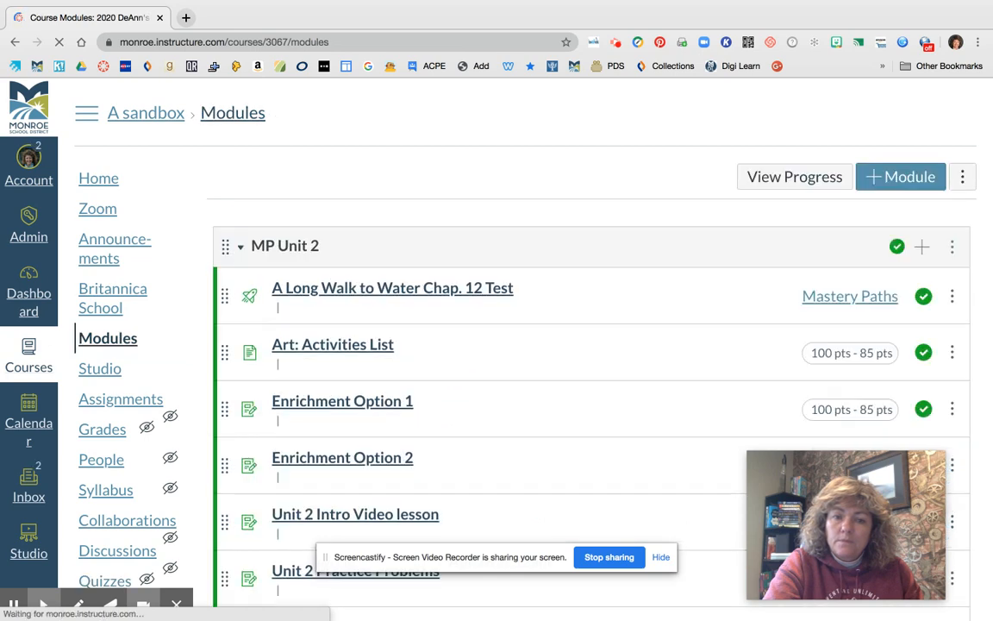
{"action": "scroll", "coordinate": [478, 381], "scroll_direction": "down", "scroll_amount": 3}
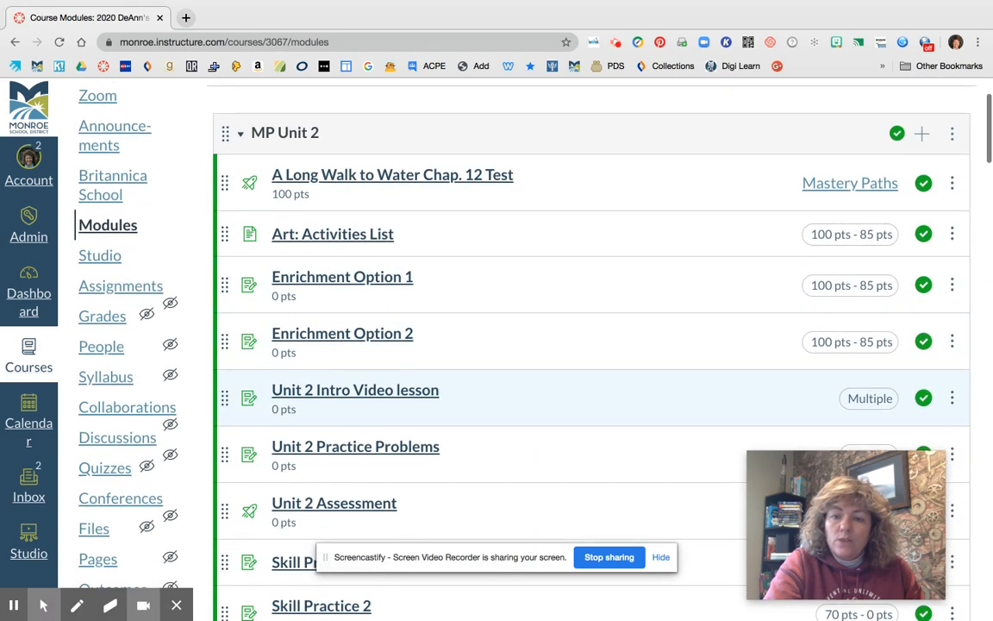
{"action": "scroll", "coordinate": [379, 435], "scroll_direction": "down", "scroll_amount": 4}
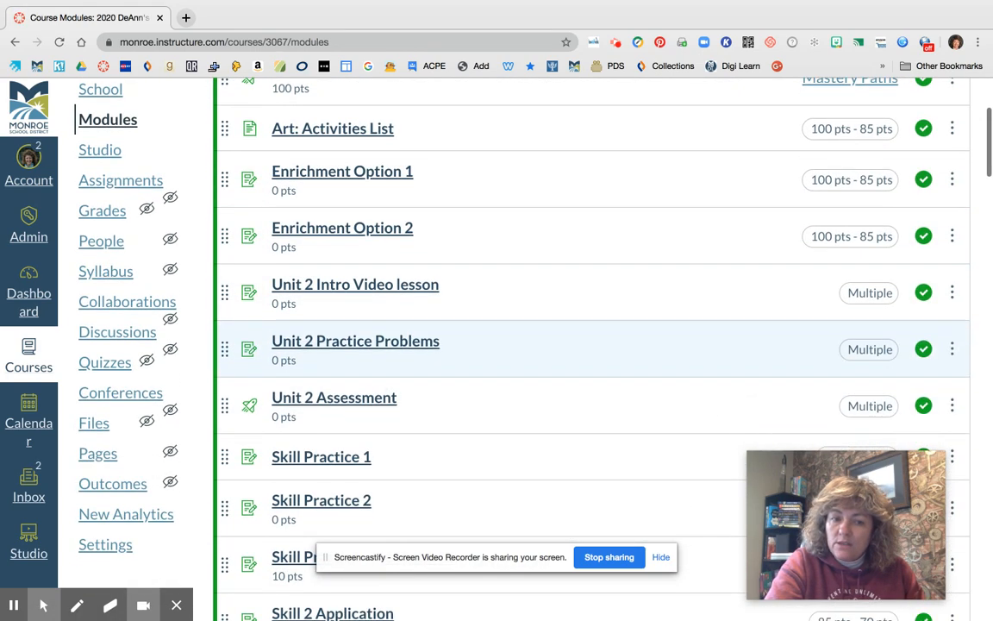
{"action": "scroll", "coordinate": [379, 414], "scroll_direction": "down", "scroll_amount": 4}
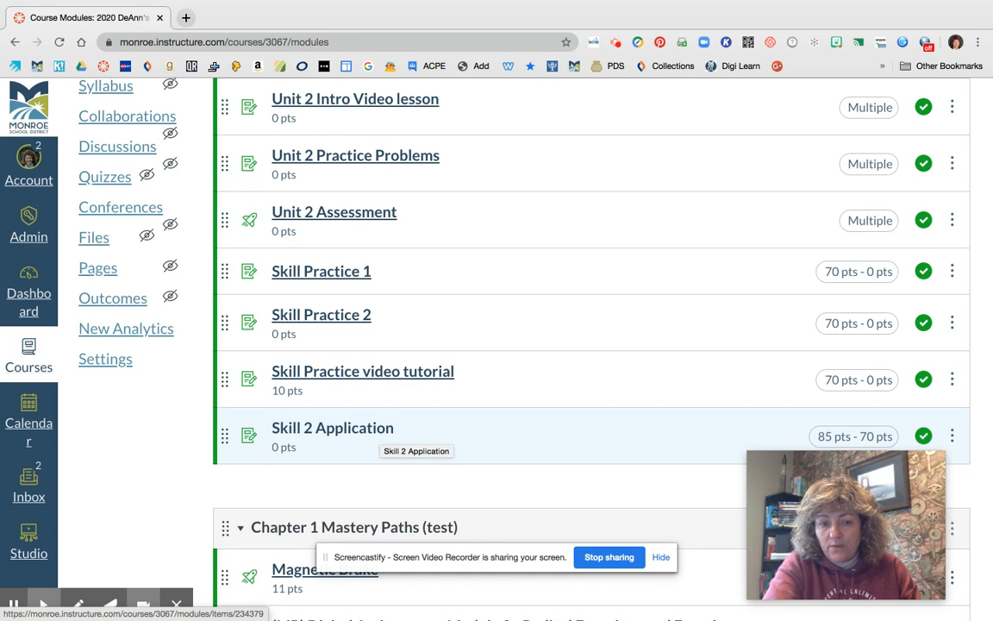
{"action": "scroll", "coordinate": [376, 347], "scroll_direction": "up", "scroll_amount": 5}
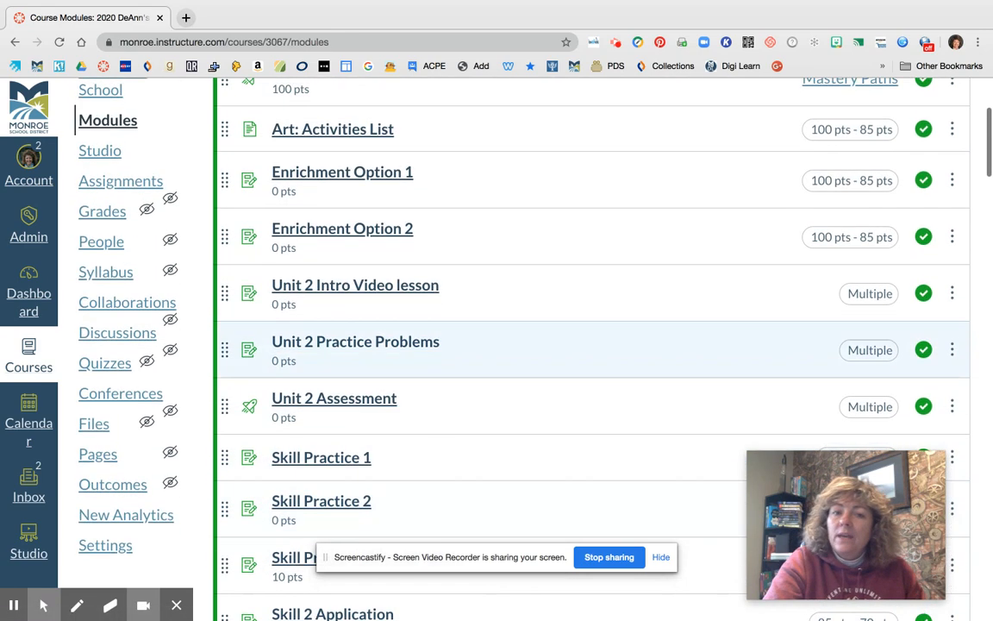
{"action": "scroll", "coordinate": [376, 346], "scroll_direction": "up", "scroll_amount": 4}
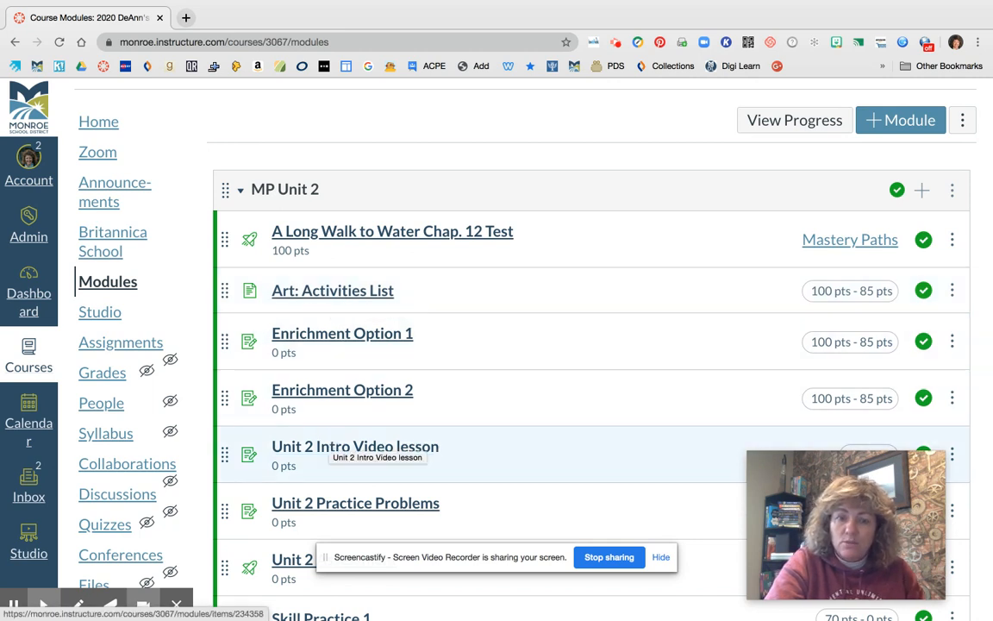
{"action": "left_click", "coordinate": [16, 606]}
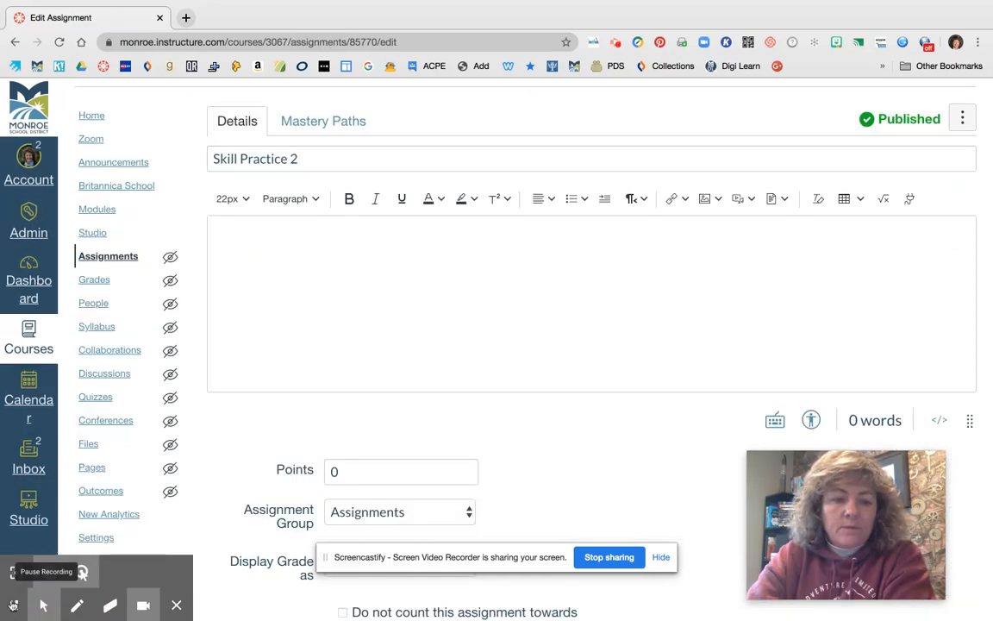
Turn on the Sync to SIS option in the Skill Practice 2 assignment settings, and turn it off again.
{"action": "scroll", "coordinate": [566, 483], "scroll_direction": "down", "scroll_amount": 1}
{"action": "scroll", "coordinate": [456, 472], "scroll_direction": "down", "scroll_amount": 6}
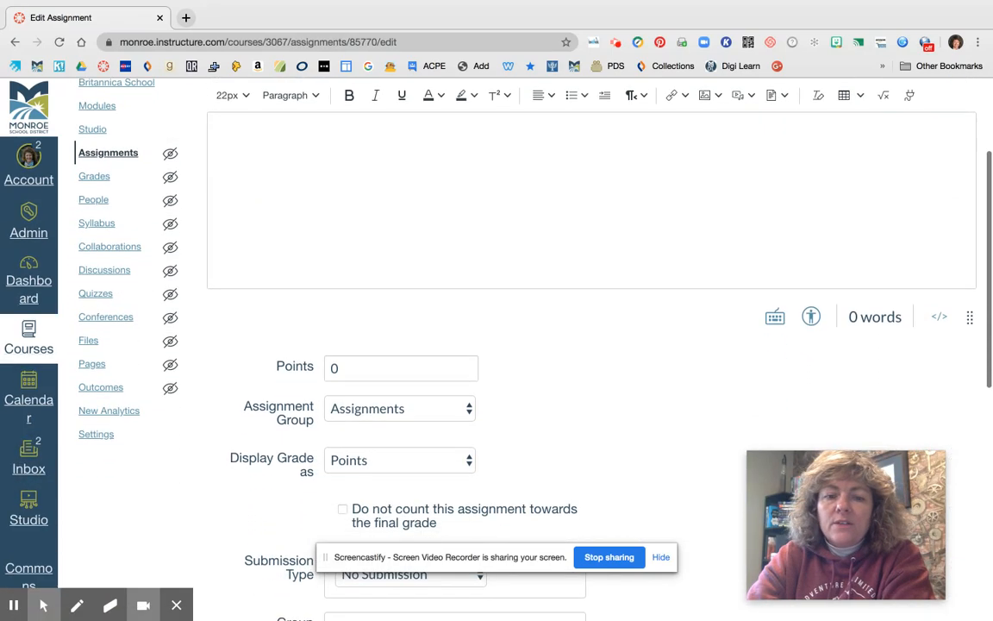
{"action": "scroll", "coordinate": [473, 406], "scroll_direction": "down", "scroll_amount": 7}
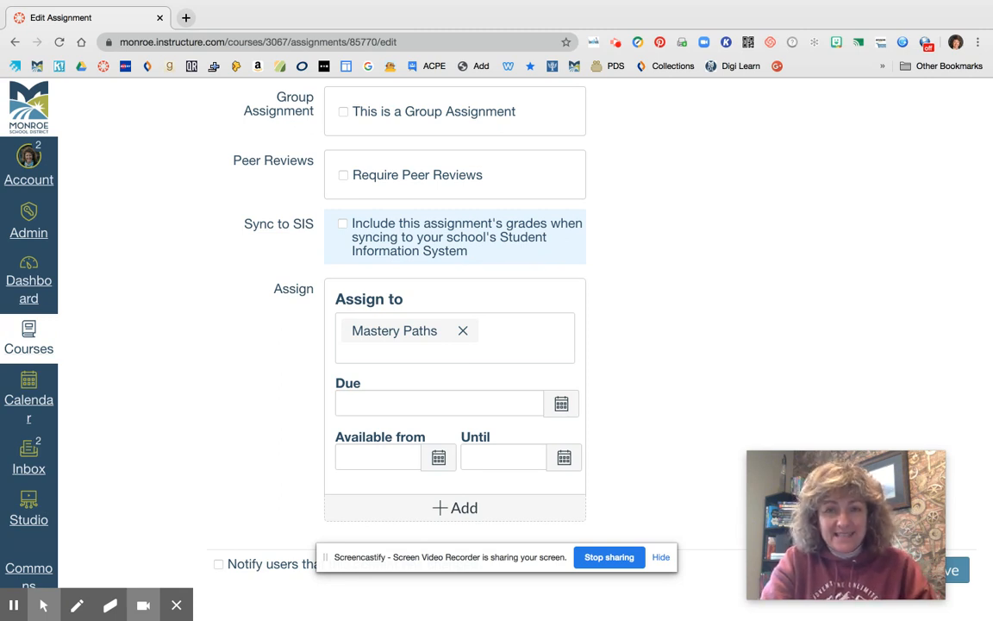
{"action": "left_click", "coordinate": [346, 225]}
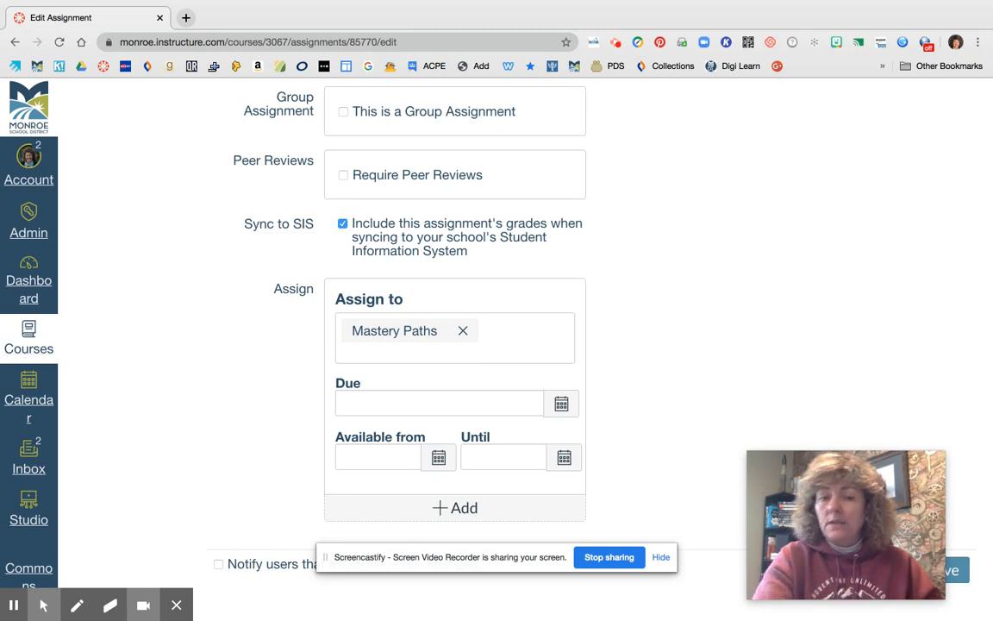
{"action": "left_click", "coordinate": [342, 223]}
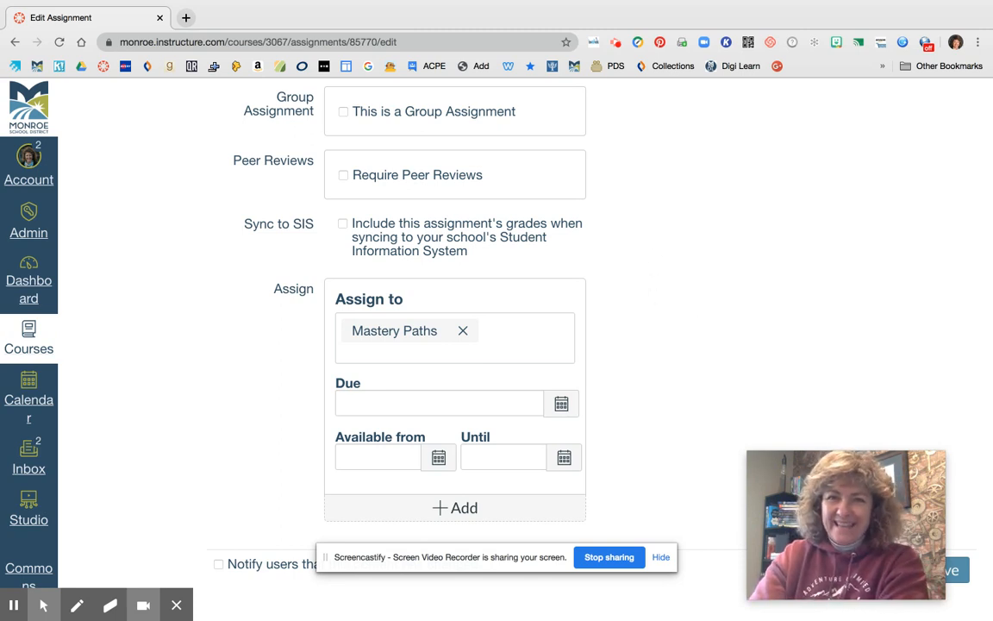
Try assigning Skill Practice 2 to an individual student in place of Mastery Paths, and remove that student again.
{"action": "left_click", "coordinate": [506, 334]}
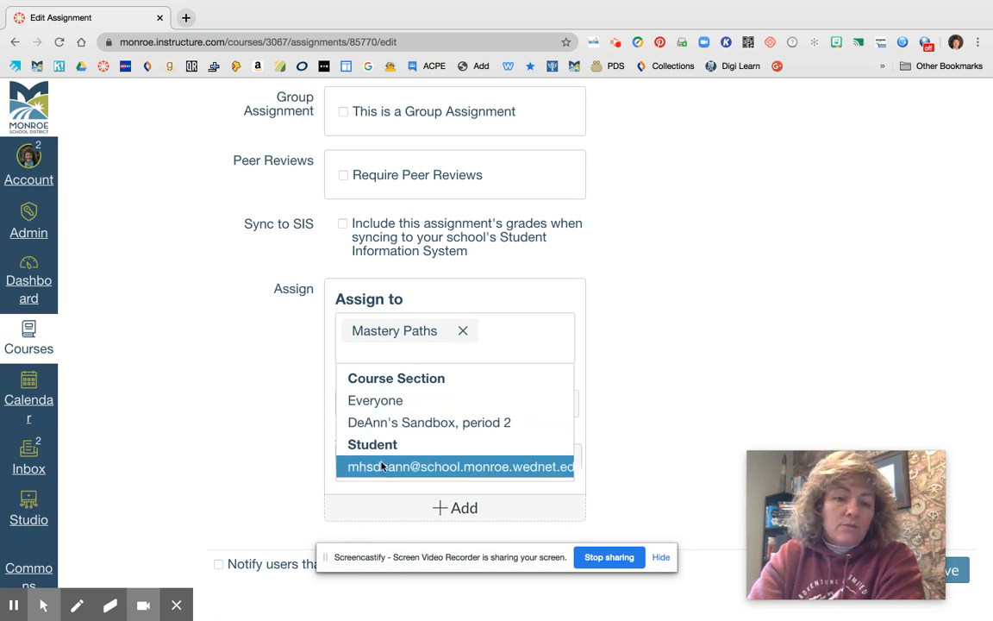
{"action": "left_click", "coordinate": [465, 333]}
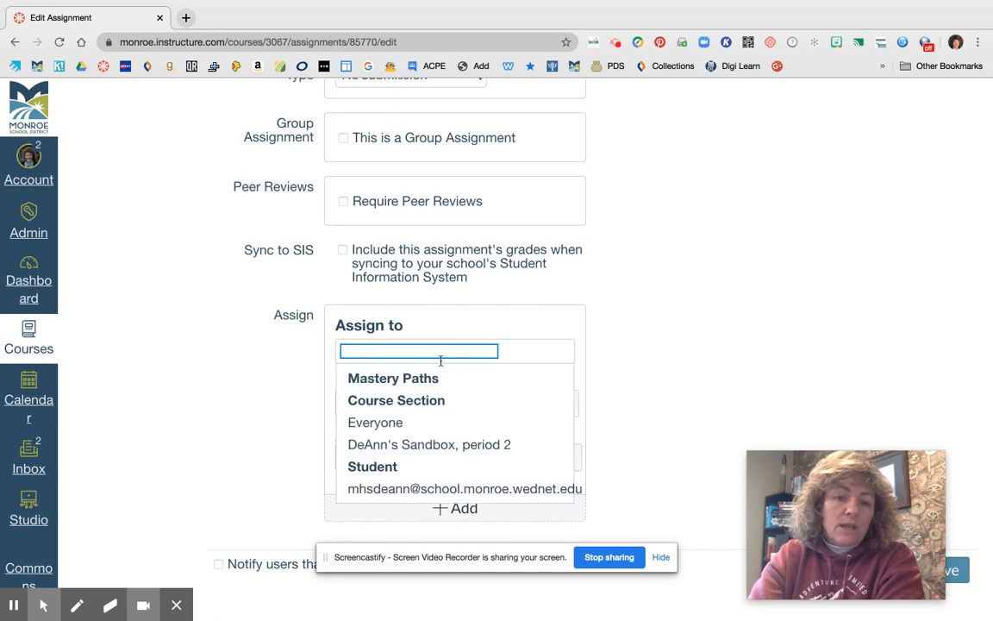
{"action": "left_click", "coordinate": [465, 349]}
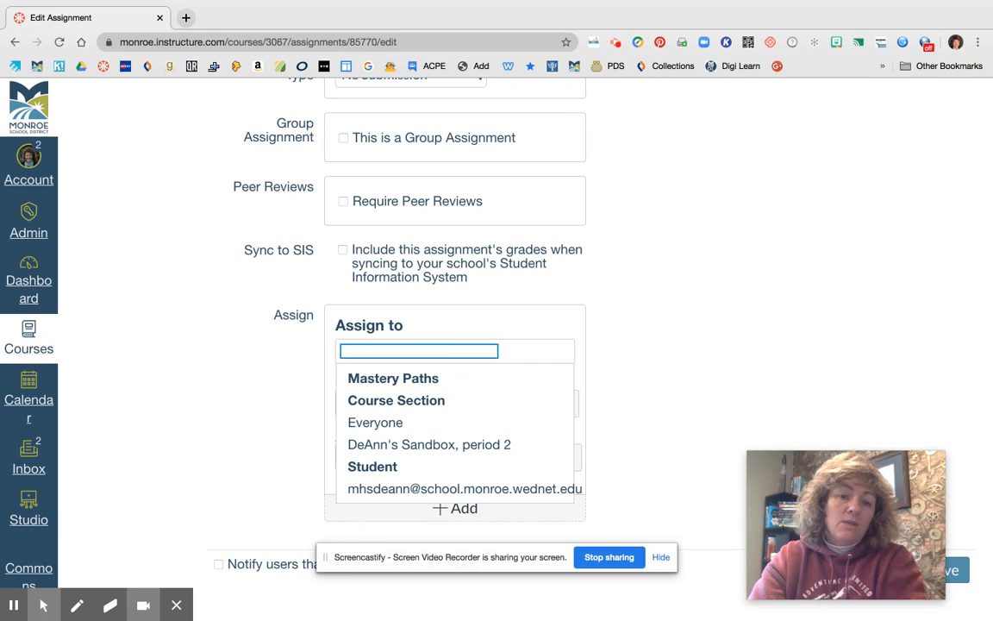
{"action": "type", "text": "mhs"}
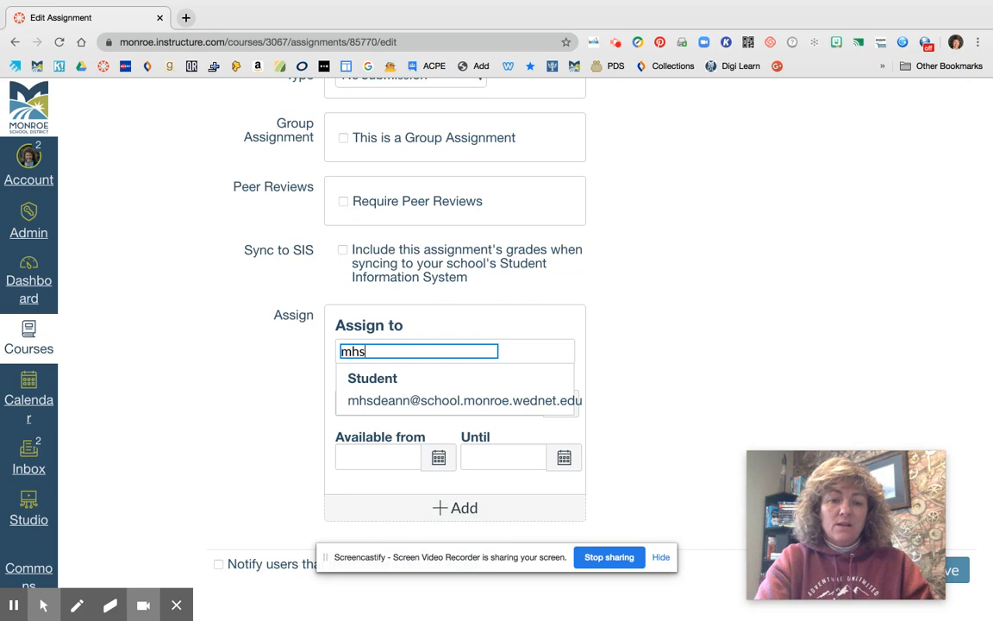
{"action": "left_click", "coordinate": [446, 399]}
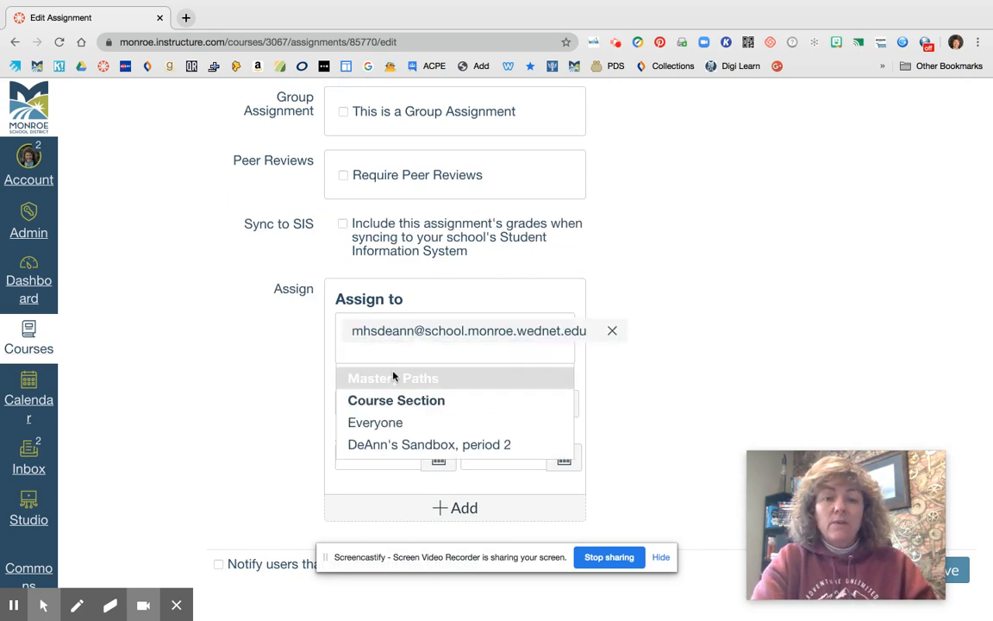
{"action": "left_click", "coordinate": [409, 354]}
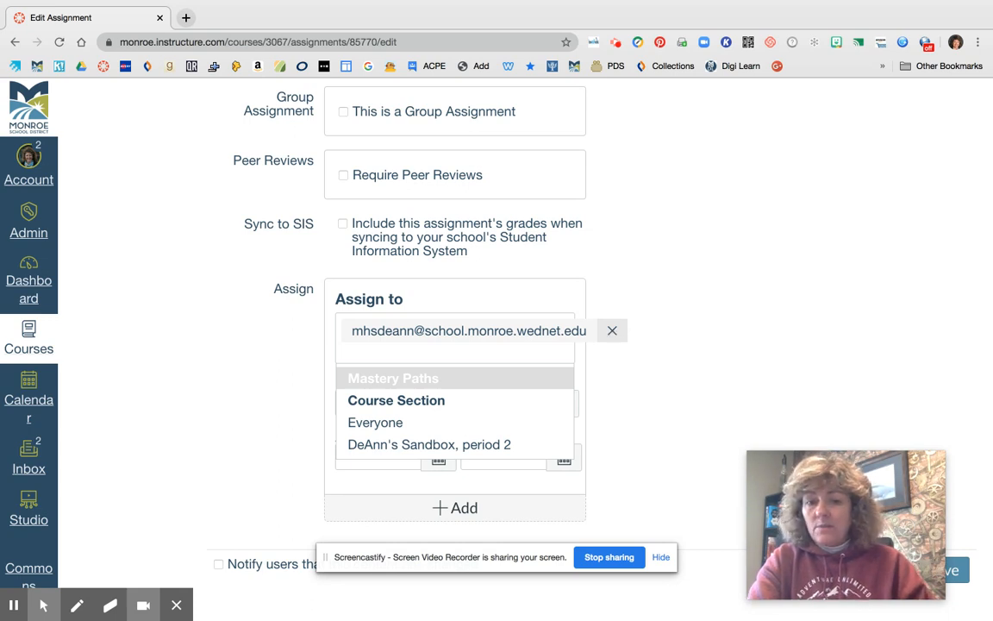
{"action": "left_click", "coordinate": [612, 330]}
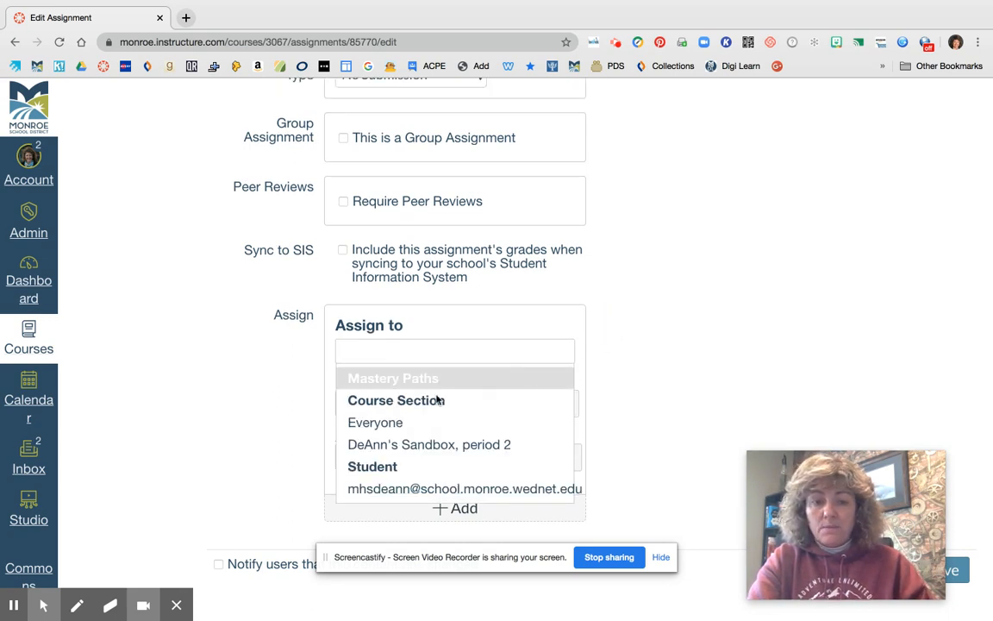
Assign Skill Practice 2 to Mastery Paths and save it without including the remaining section.
{"action": "left_click", "coordinate": [433, 376]}
{"action": "left_click", "coordinate": [689, 349]}
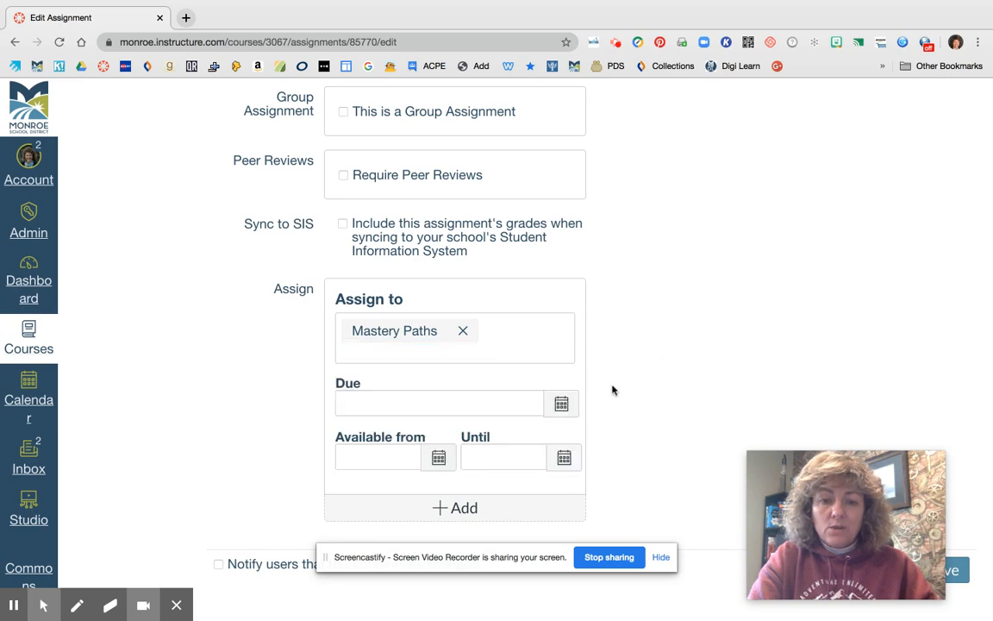
{"action": "left_click", "coordinate": [961, 580]}
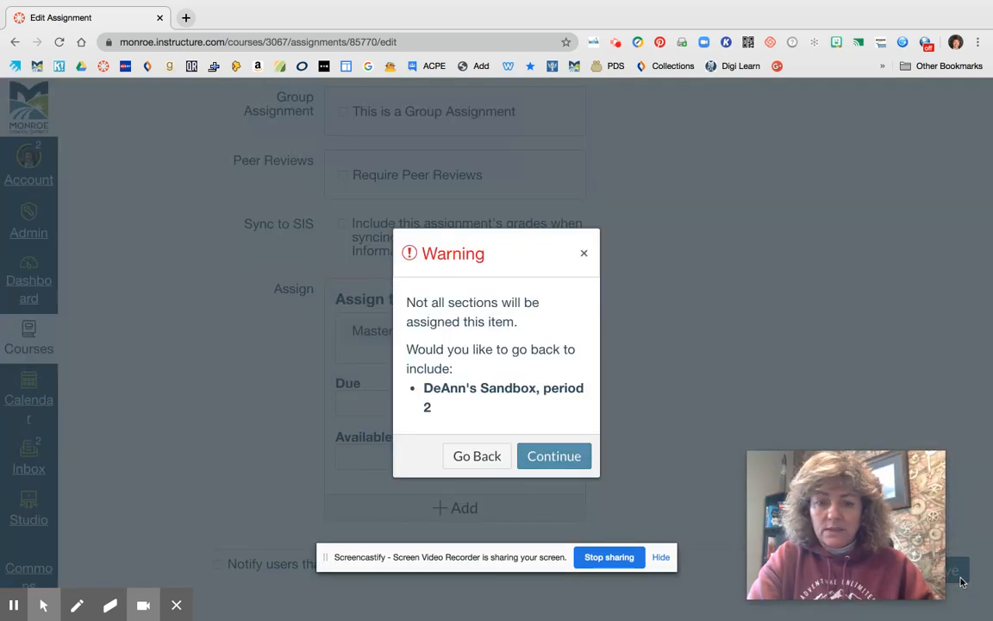
{"action": "left_click", "coordinate": [579, 457]}
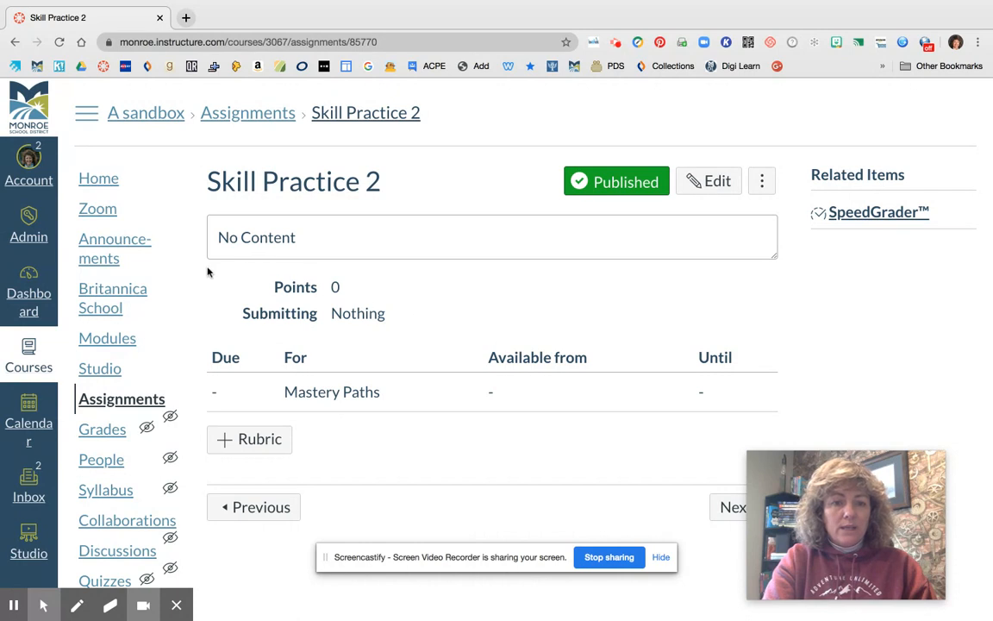
Return to the course modules and look over the items following A Long Walk to Water Chap. 12 Test in MP Unit 2.
{"action": "left_click", "coordinate": [109, 340]}
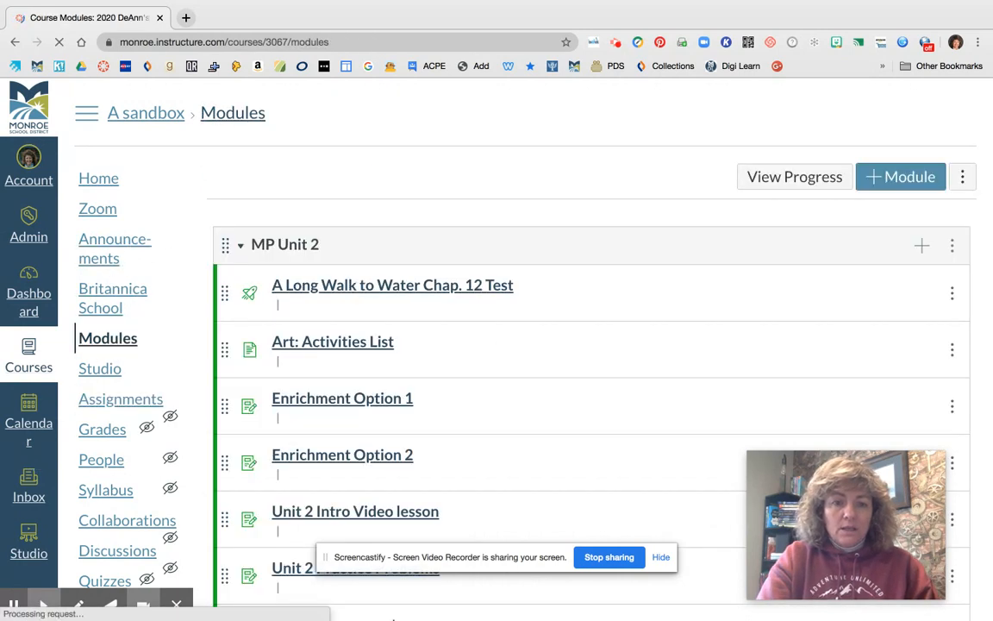
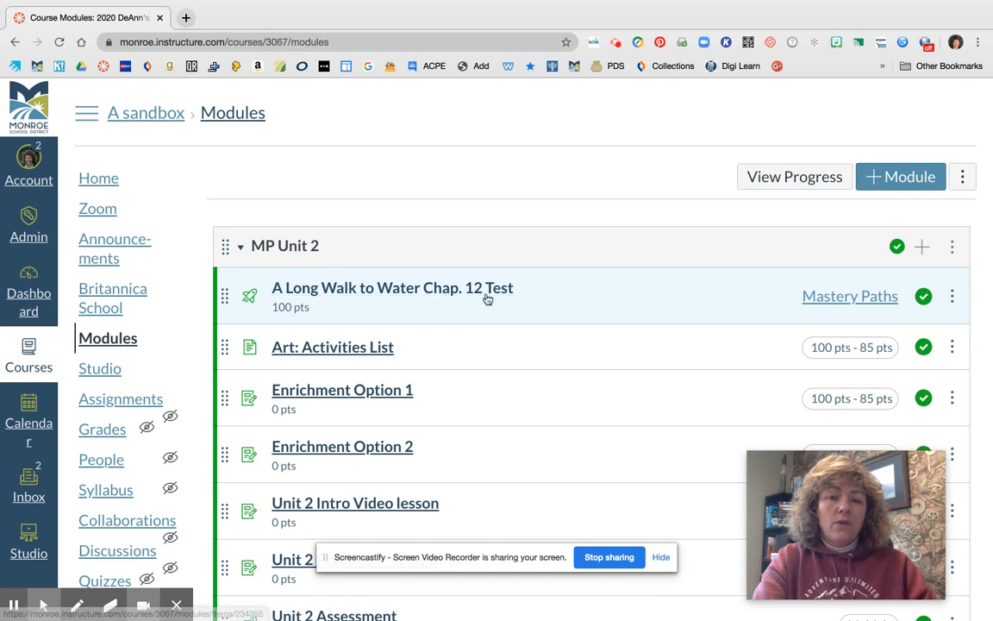
{"action": "left_click_drag", "start_coordinate": [352, 284], "coordinate": [541, 325]}
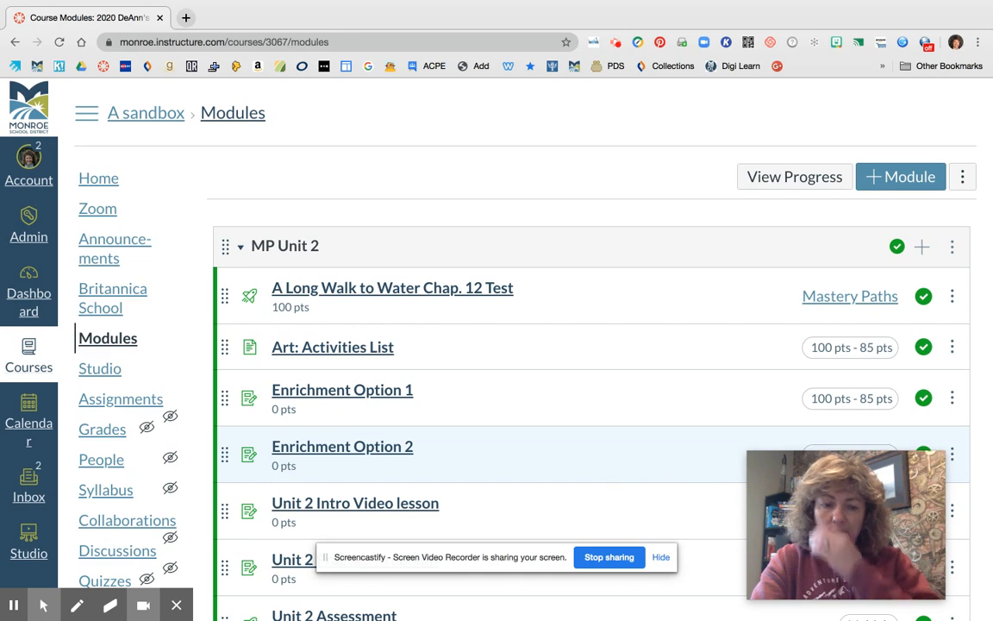
{"action": "scroll", "coordinate": [629, 475], "scroll_direction": "down", "scroll_amount": 3}
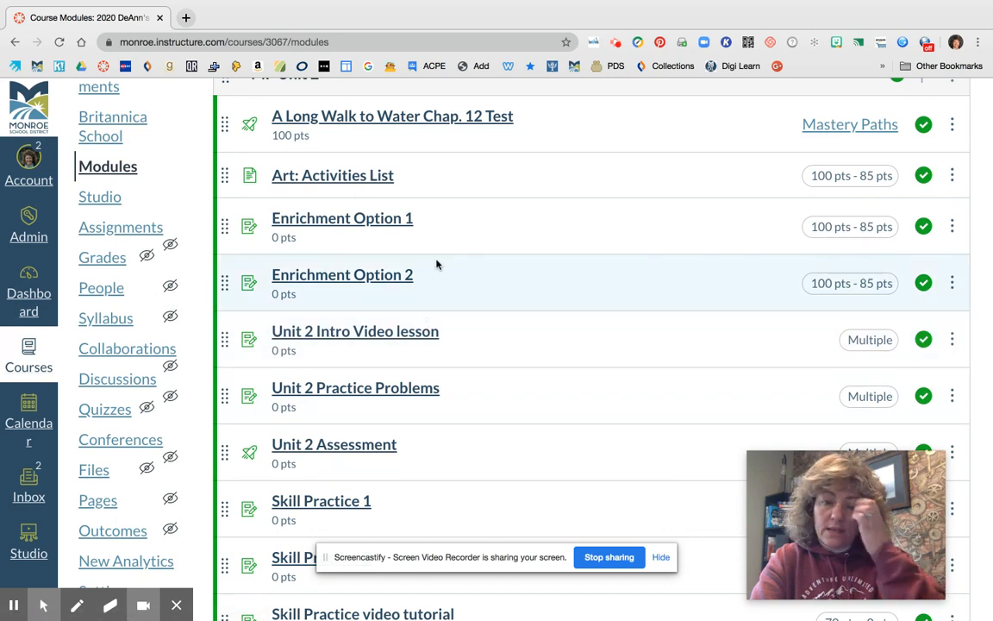
{"action": "scroll", "coordinate": [437, 264], "scroll_direction": "up", "scroll_amount": 3}
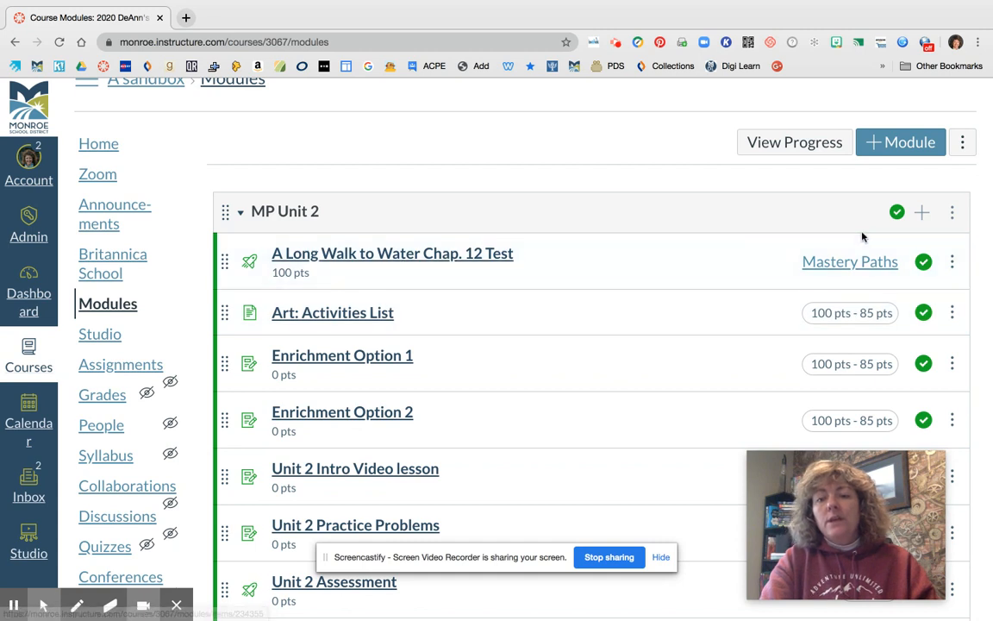
Open the Mastery Paths setup of A Long Walk to Water Chap. 12 Test, review its score ranges, and leave without saving.
{"action": "left_click", "coordinate": [952, 263]}
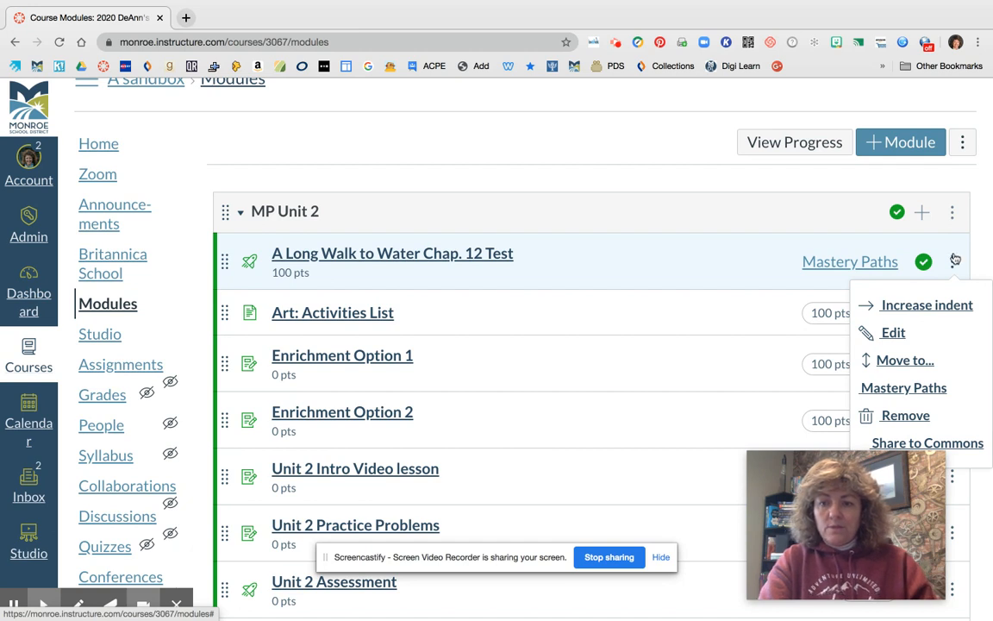
{"action": "left_click", "coordinate": [848, 263]}
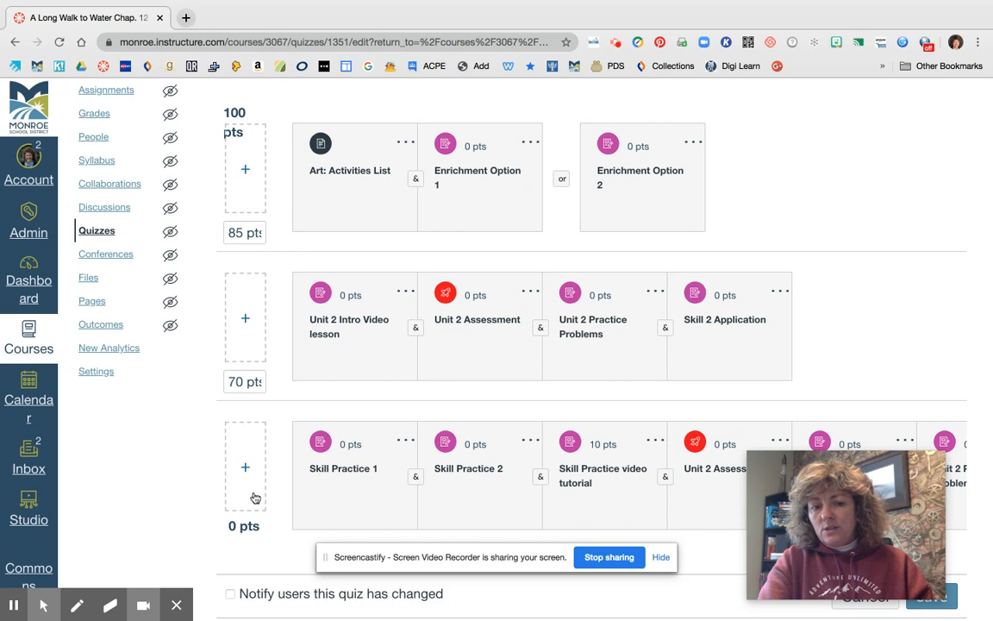
{"action": "left_click", "coordinate": [885, 606]}
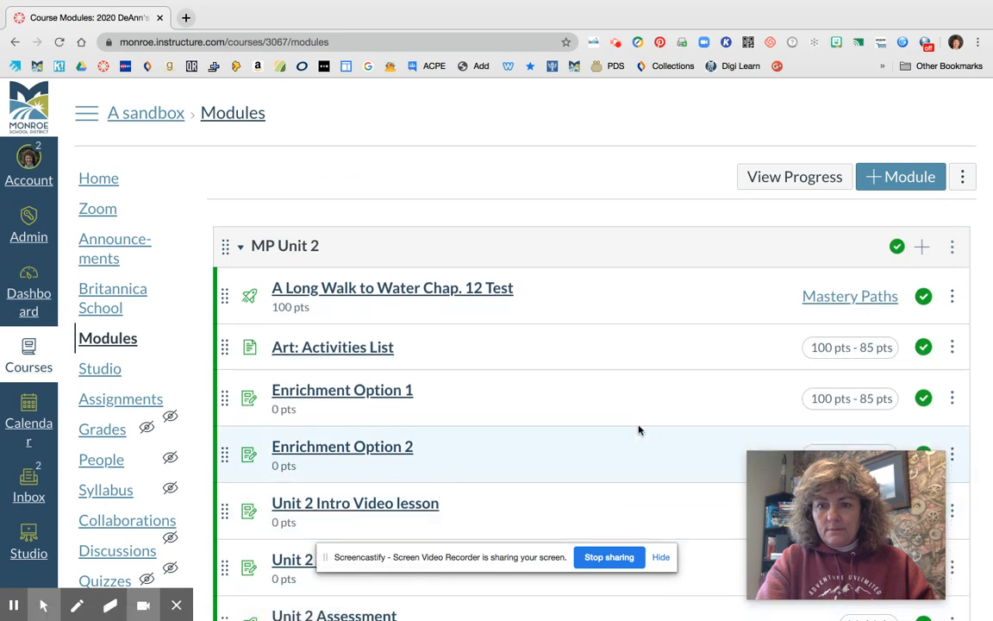
Open Enrichment Option 1 from MP Unit 2, check whom it is assigned to, and return to the course modules.
{"action": "scroll", "coordinate": [651, 407], "scroll_direction": "down", "scroll_amount": 3}
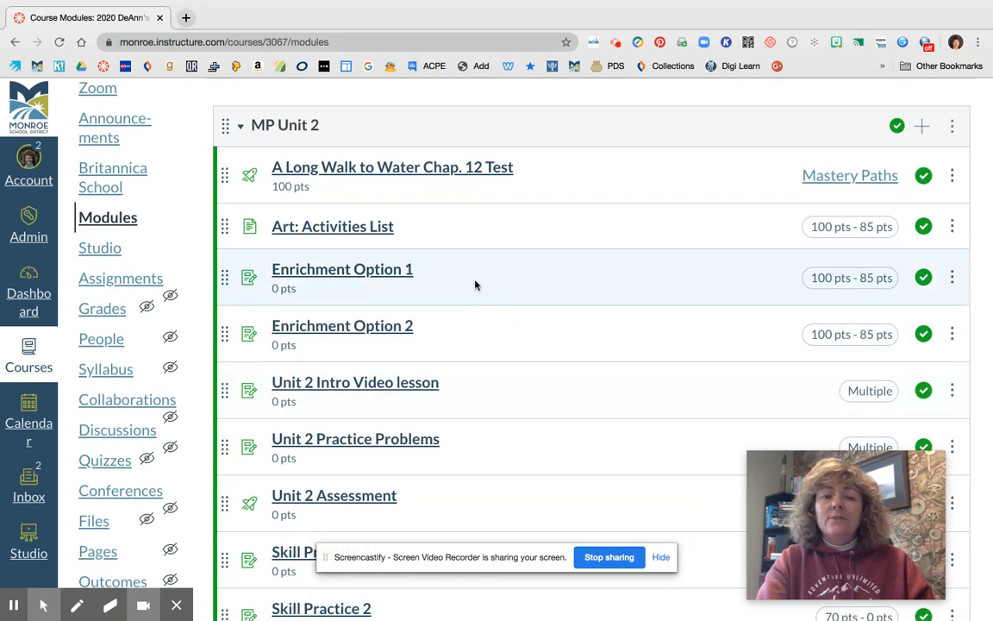
{"action": "left_click", "coordinate": [361, 269]}
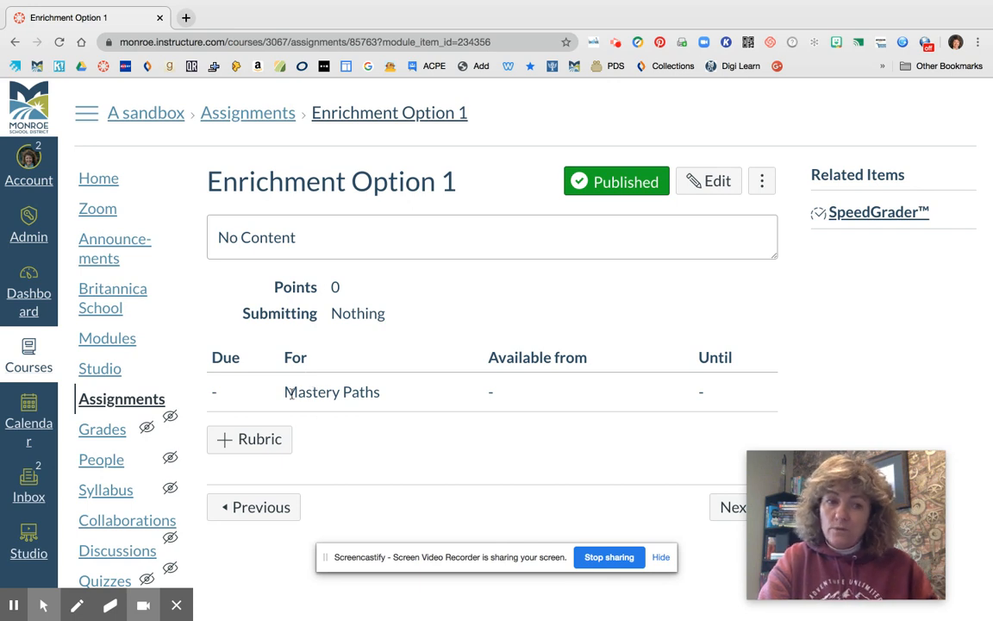
{"action": "left_click", "coordinate": [114, 341]}
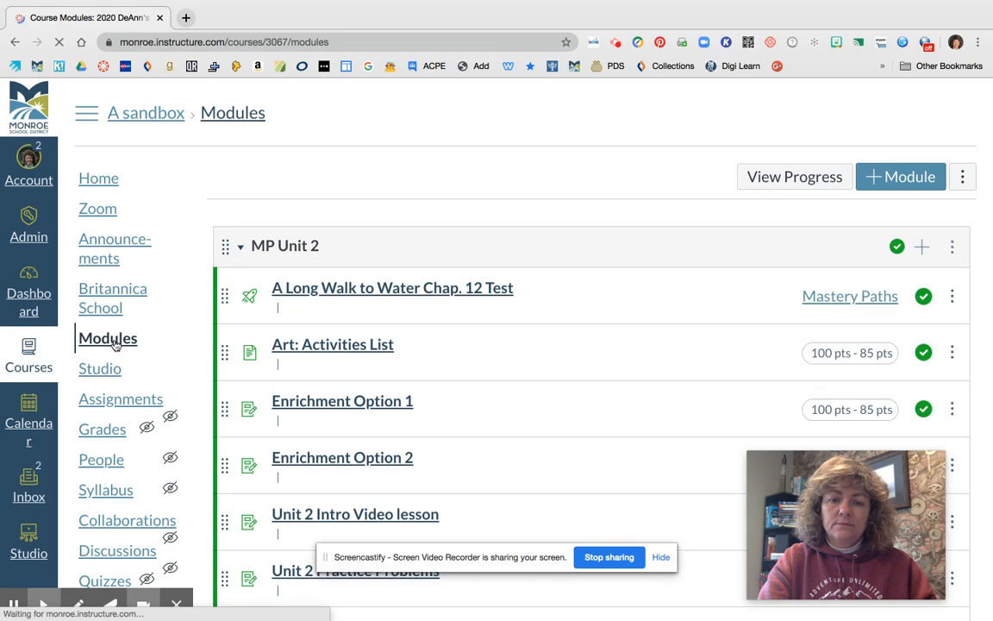
Review the mastery path score range labels on the MP Unit 2 items, from the enrichment options down to Skill 2 Application.
{"action": "scroll", "coordinate": [605, 415], "scroll_direction": "down", "scroll_amount": 2}
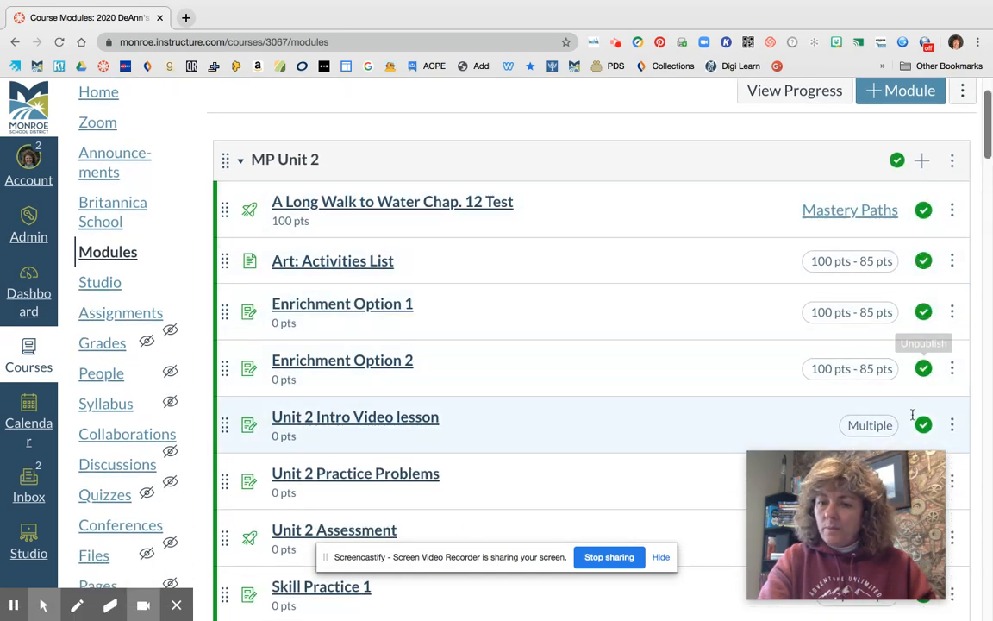
{"action": "scroll", "coordinate": [555, 392], "scroll_direction": "down", "scroll_amount": 5}
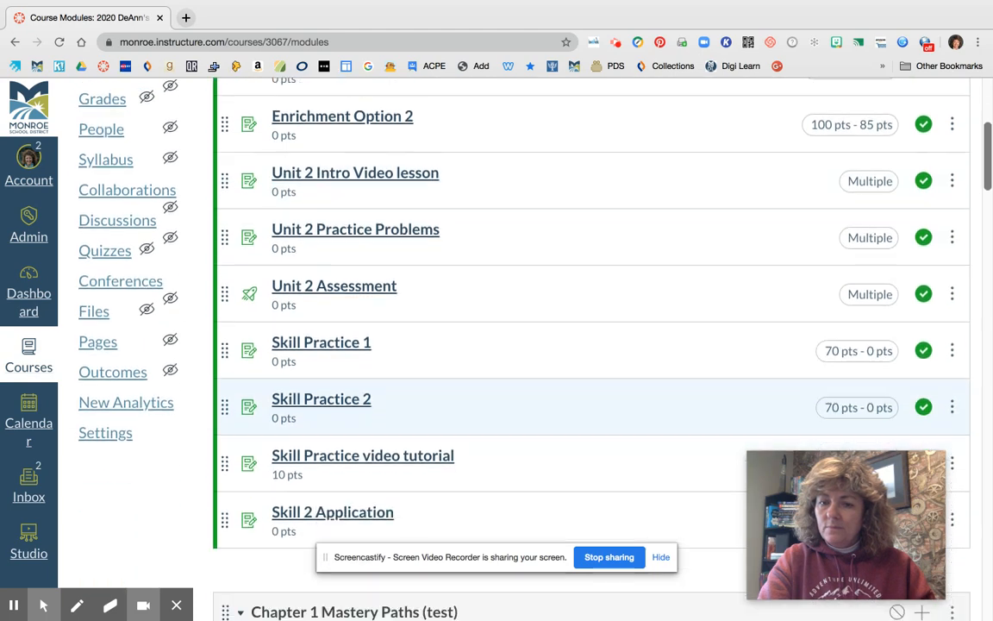
{"action": "scroll", "coordinate": [555, 396], "scroll_direction": "down", "scroll_amount": 1}
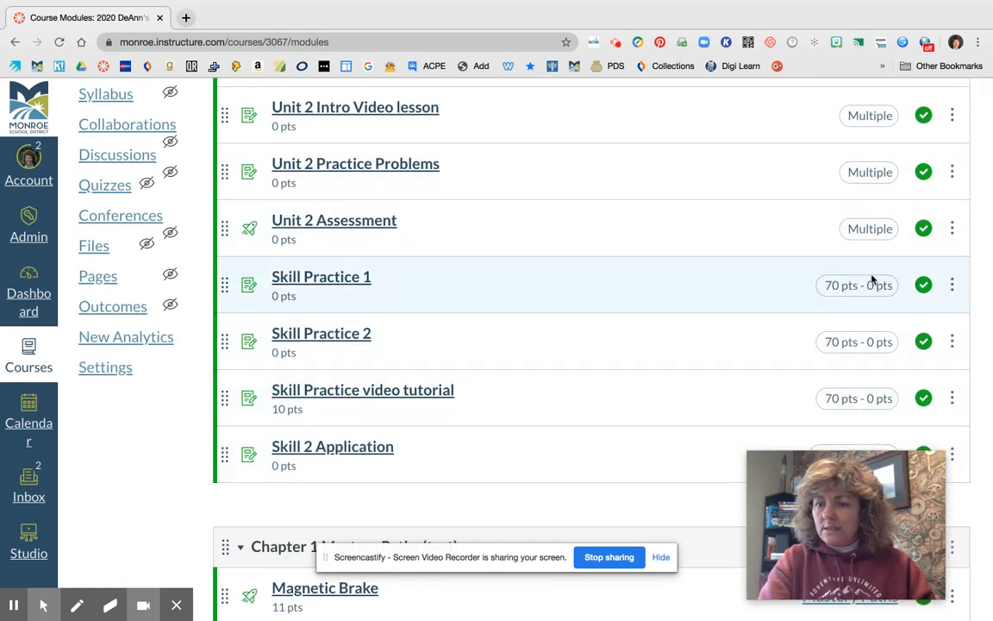
{"action": "scroll", "coordinate": [872, 280], "scroll_direction": "down", "scroll_amount": 1}
{"action": "scroll", "coordinate": [858, 259], "scroll_direction": "up", "scroll_amount": 5}
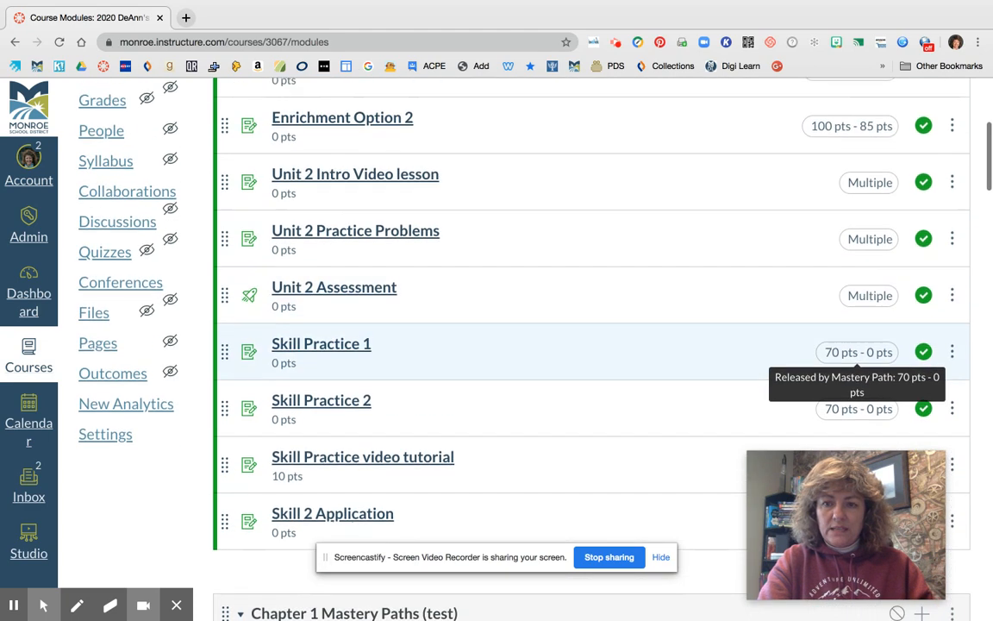
{"action": "scroll", "coordinate": [851, 309], "scroll_direction": "up", "scroll_amount": 2}
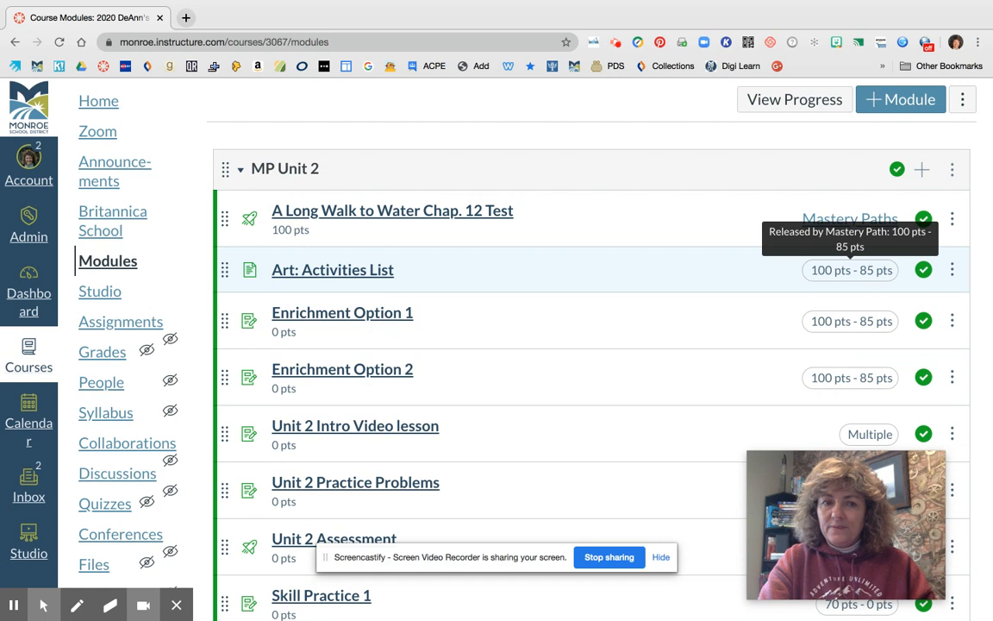
Open the course home page and examine the Monday to Friday icon table and the Language Arts links.
{"action": "left_click", "coordinate": [83, 99]}
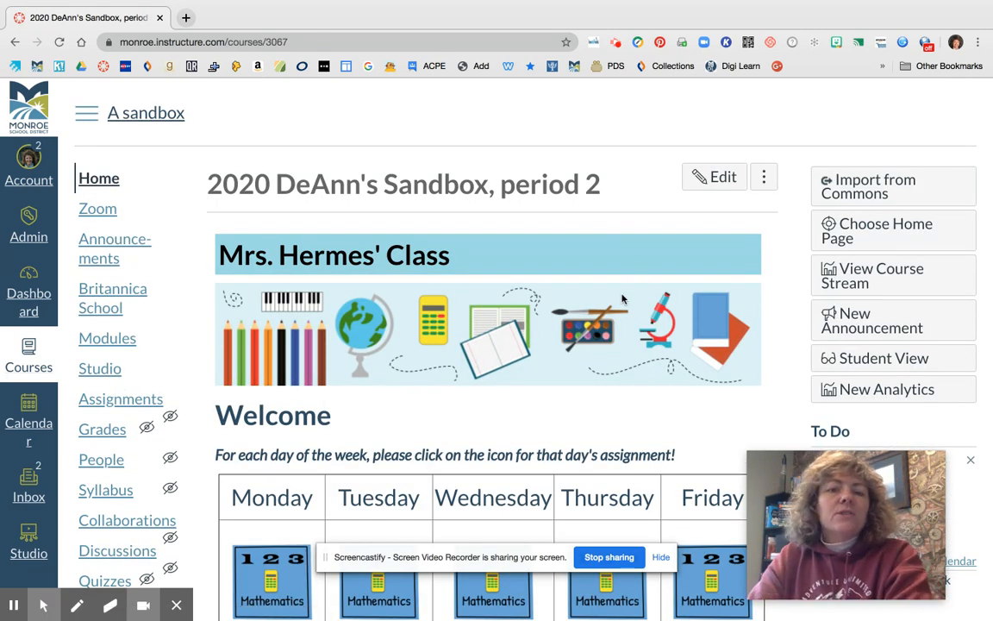
{"action": "scroll", "coordinate": [623, 297], "scroll_direction": "down", "scroll_amount": 1}
{"action": "scroll", "coordinate": [623, 297], "scroll_direction": "down", "scroll_amount": 1}
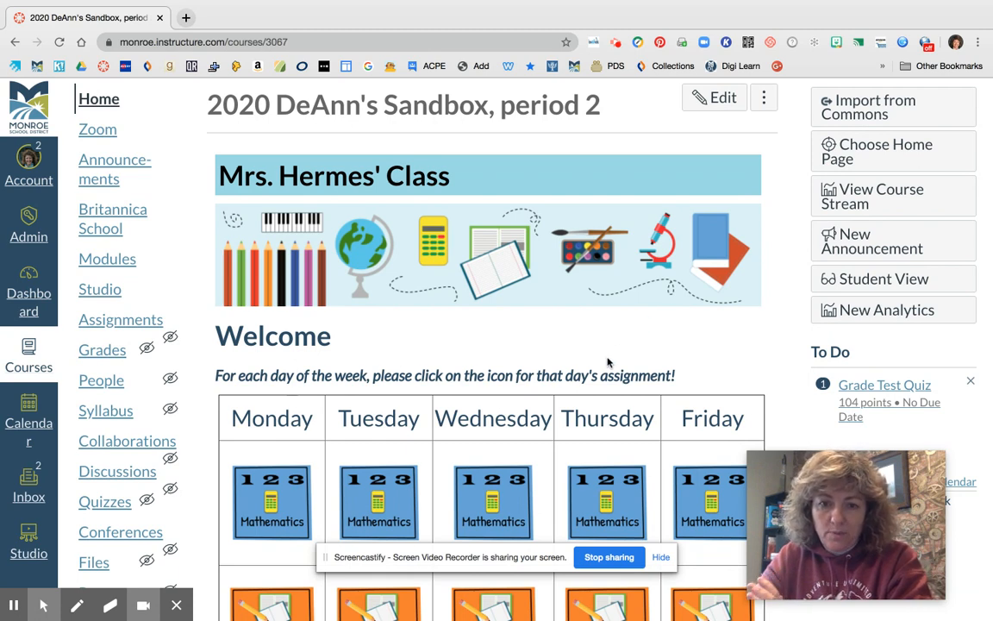
{"action": "scroll", "coordinate": [594, 345], "scroll_direction": "down", "scroll_amount": 3}
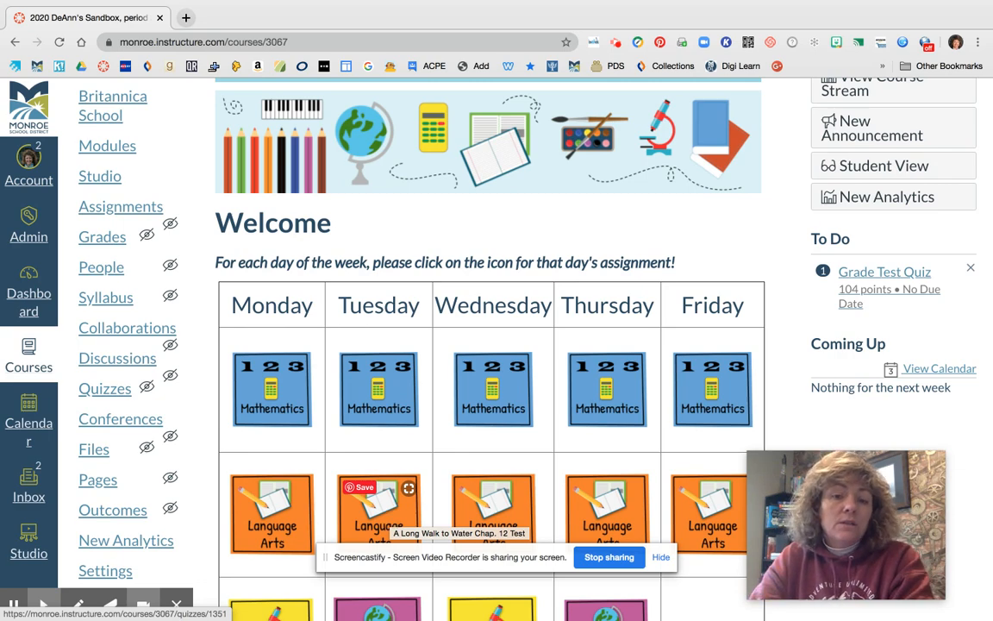
{"action": "scroll", "coordinate": [368, 520], "scroll_direction": "down", "scroll_amount": 2}
{"action": "scroll", "coordinate": [368, 519], "scroll_direction": "up", "scroll_amount": 1}
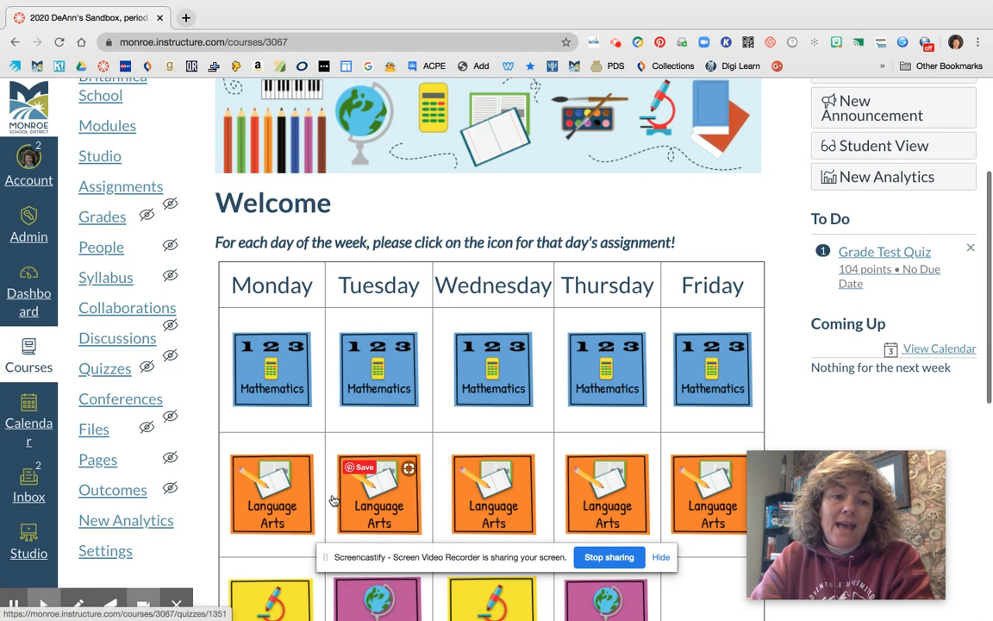
{"action": "scroll", "coordinate": [149, 306], "scroll_direction": "up", "scroll_amount": 2}
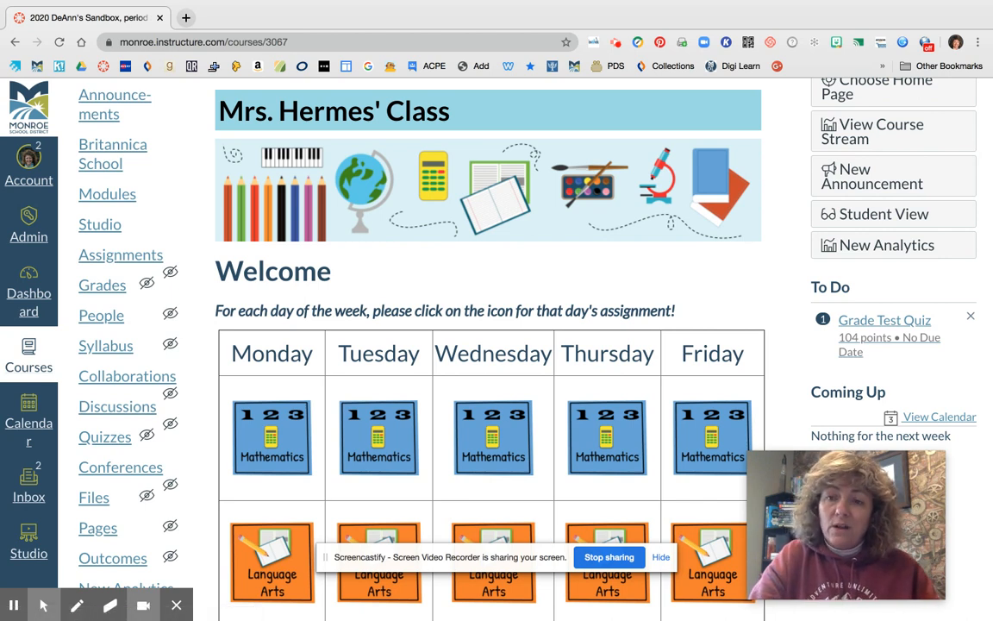
{"action": "scroll", "coordinate": [655, 457], "scroll_direction": "up", "scroll_amount": 3}
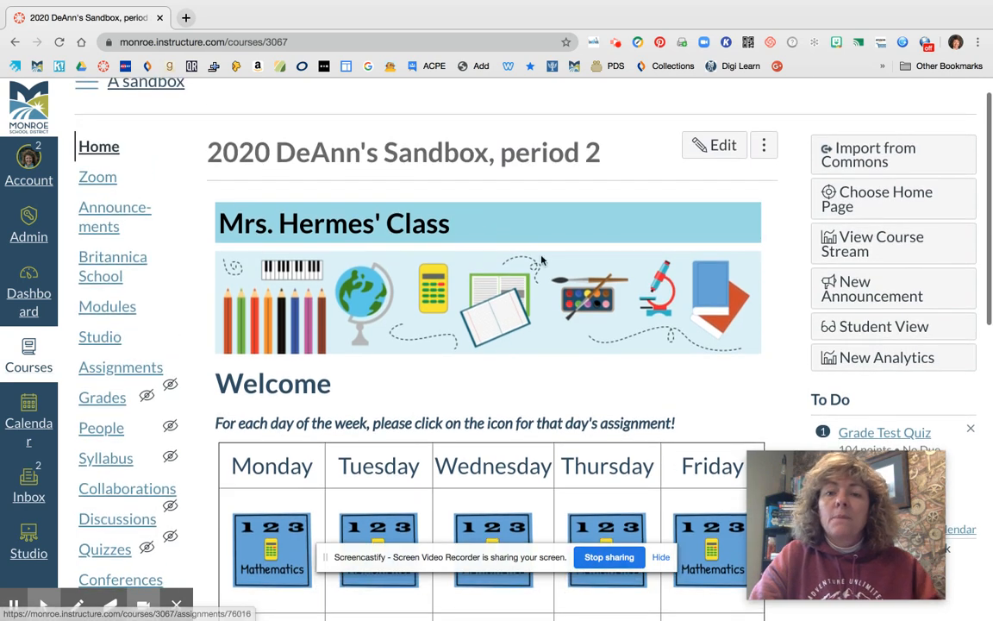
Open the course home page for editing in a taller editor and remove the existing link from Wednesday's Language Arts icon.
{"action": "left_click", "coordinate": [717, 147]}
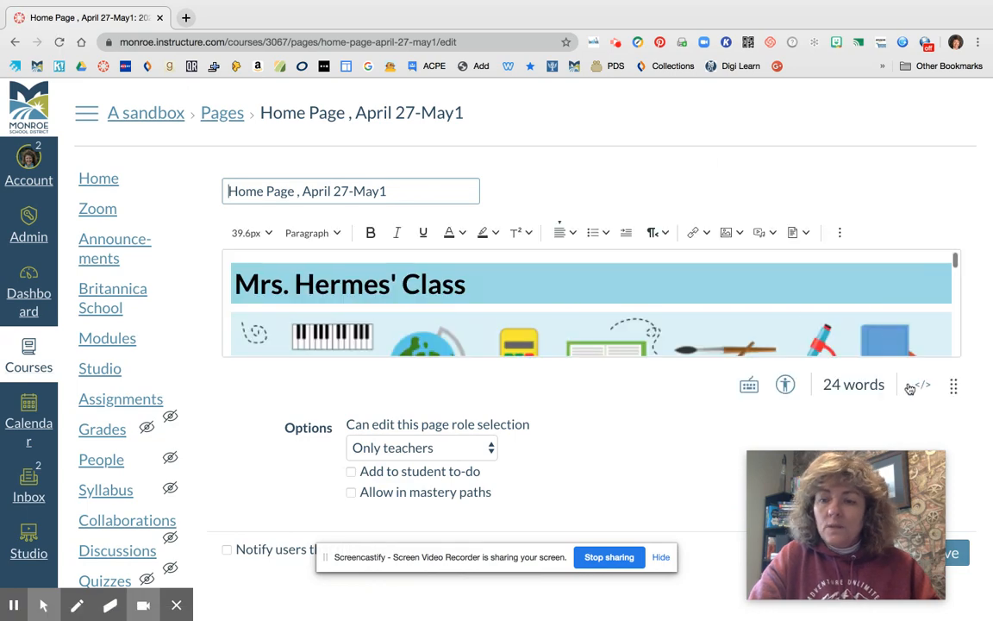
{"action": "left_click_drag", "start_coordinate": [953, 385], "coordinate": [953, 493]}
{"action": "scroll", "coordinate": [762, 392], "scroll_direction": "down", "scroll_amount": 2}
{"action": "scroll", "coordinate": [762, 392], "scroll_direction": "down", "scroll_amount": 10}
{"action": "scroll", "coordinate": [493, 367], "scroll_direction": "up", "scroll_amount": 3}
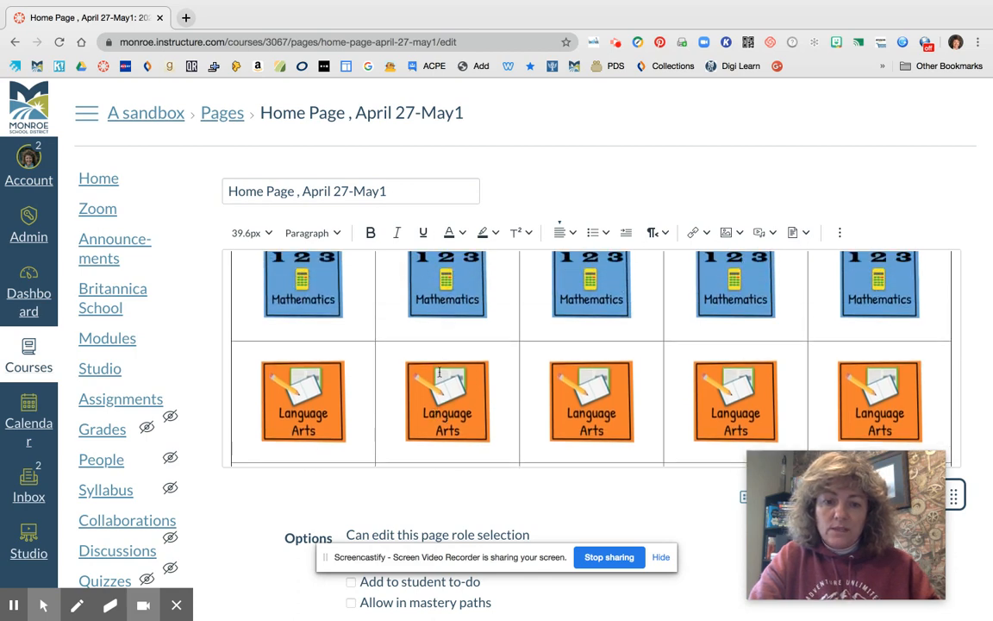
{"action": "left_click", "coordinate": [595, 399]}
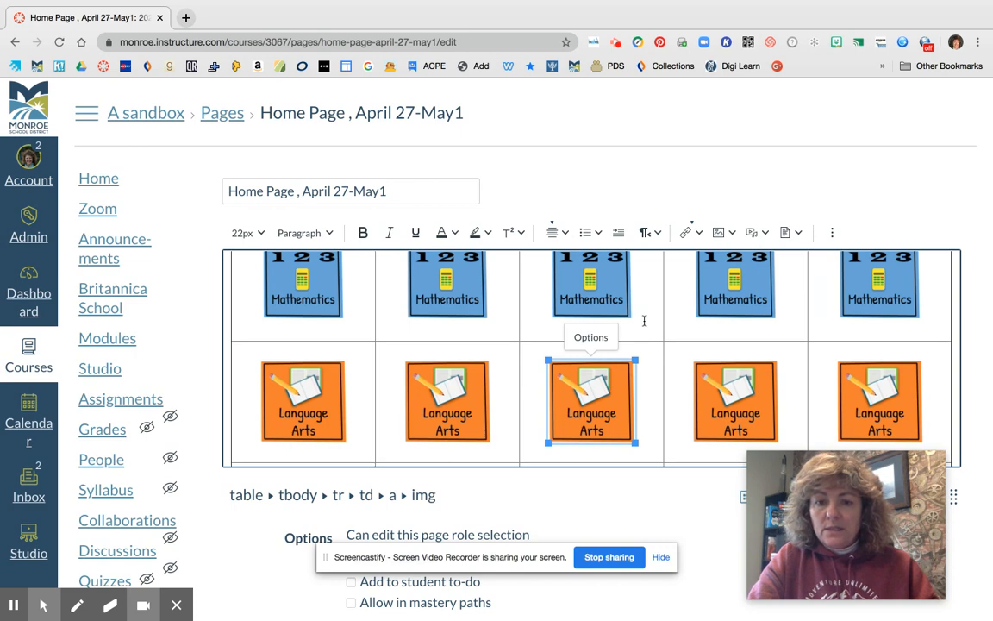
{"action": "left_click", "coordinate": [695, 232]}
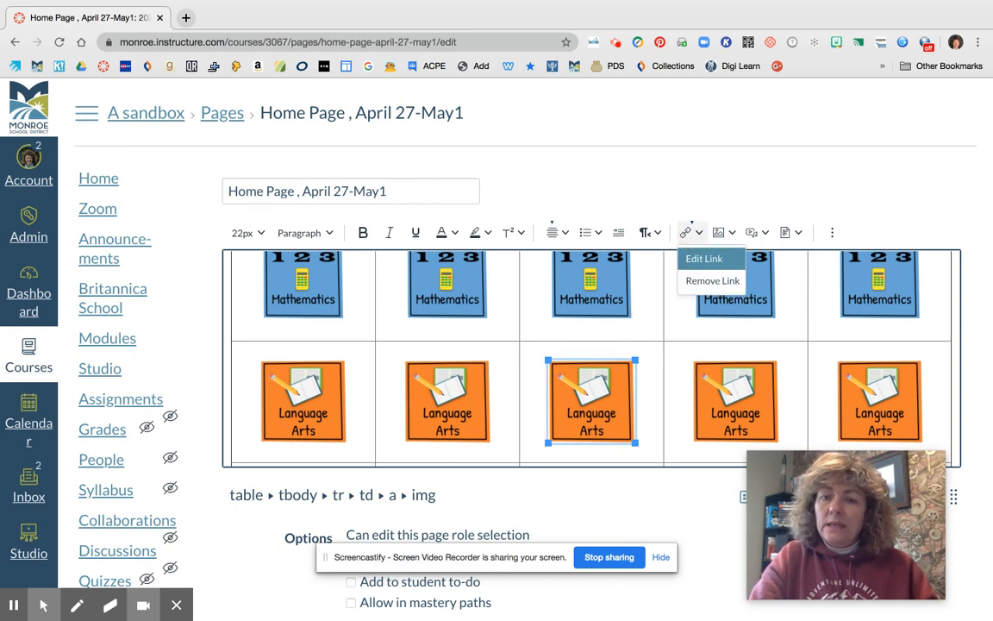
{"action": "left_click", "coordinate": [699, 279]}
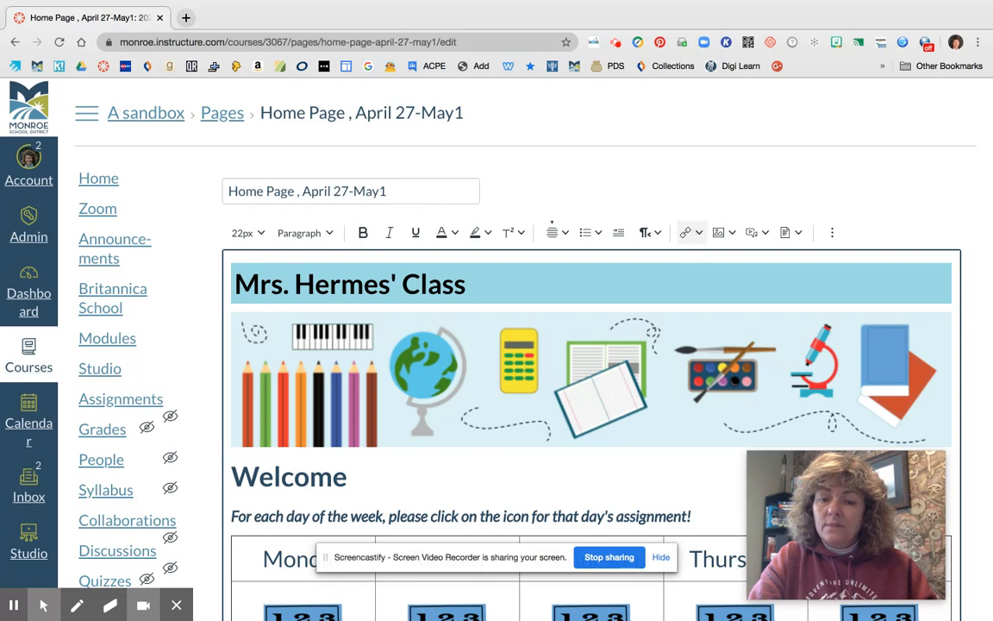
Link Wednesday's Language Arts icon to the quiz A Long Walk to Water Chap. 12 Test.
{"action": "left_click", "coordinate": [698, 233]}
{"action": "left_click", "coordinate": [713, 280]}
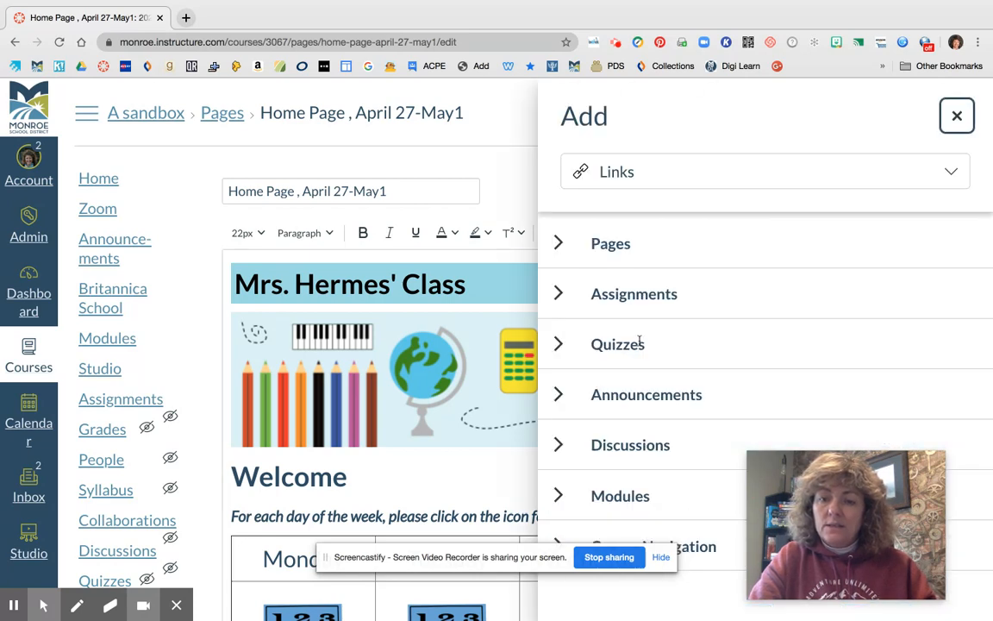
{"action": "left_click", "coordinate": [559, 345]}
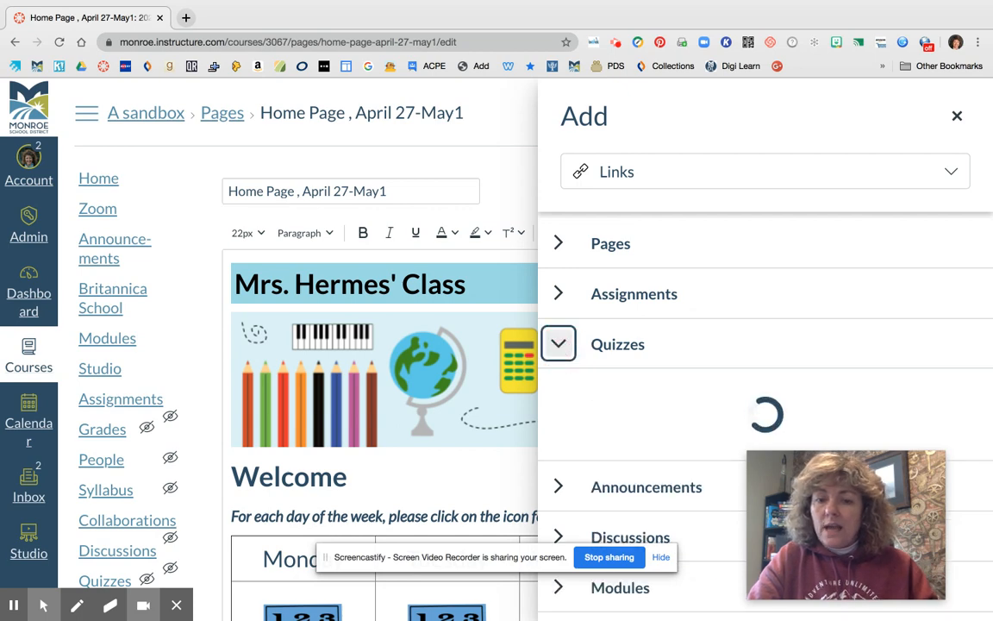
{"action": "scroll", "coordinate": [642, 311], "scroll_direction": "down", "scroll_amount": 2}
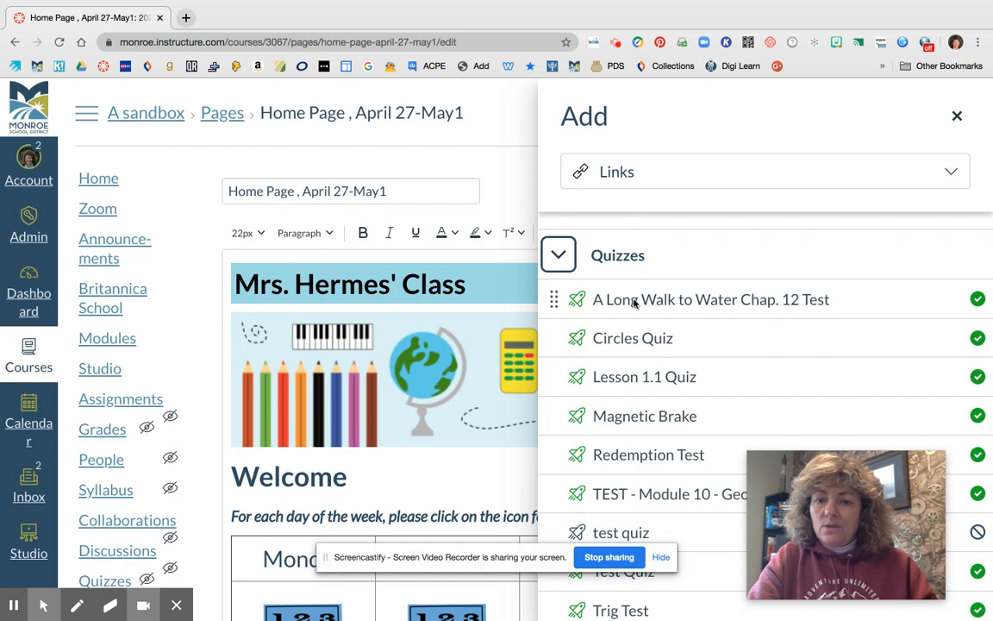
{"action": "left_click", "coordinate": [633, 302]}
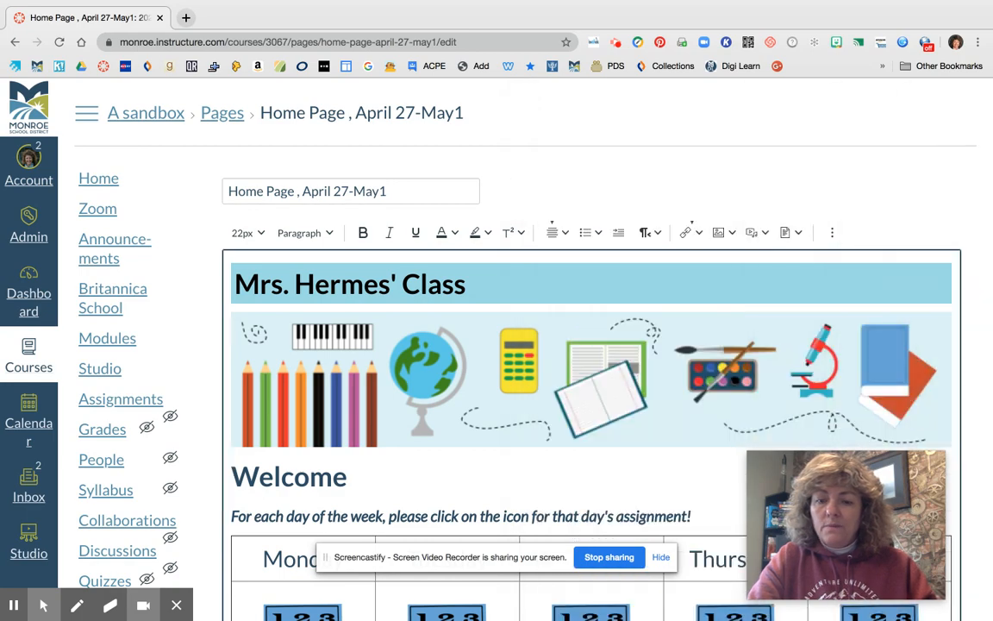
Save the edited Home Page, April 27-May1 and return to the course home page.
{"action": "scroll", "coordinate": [591, 345], "scroll_direction": "down", "scroll_amount": 10}
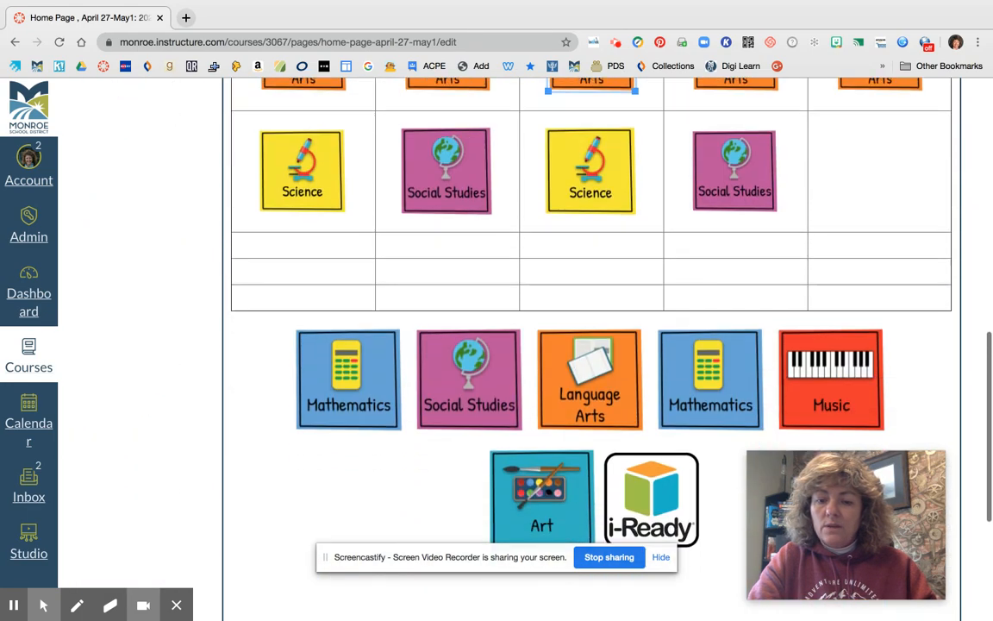
{"action": "scroll", "coordinate": [592, 345], "scroll_direction": "down", "scroll_amount": 2}
{"action": "scroll", "coordinate": [948, 595], "scroll_direction": "up", "scroll_amount": 1}
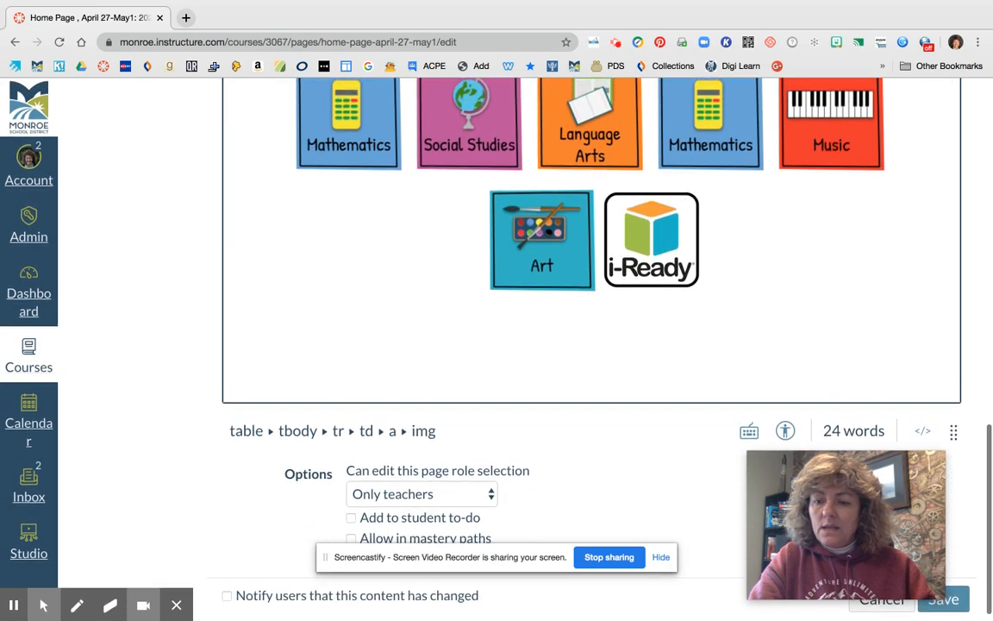
{"action": "left_click", "coordinate": [957, 606]}
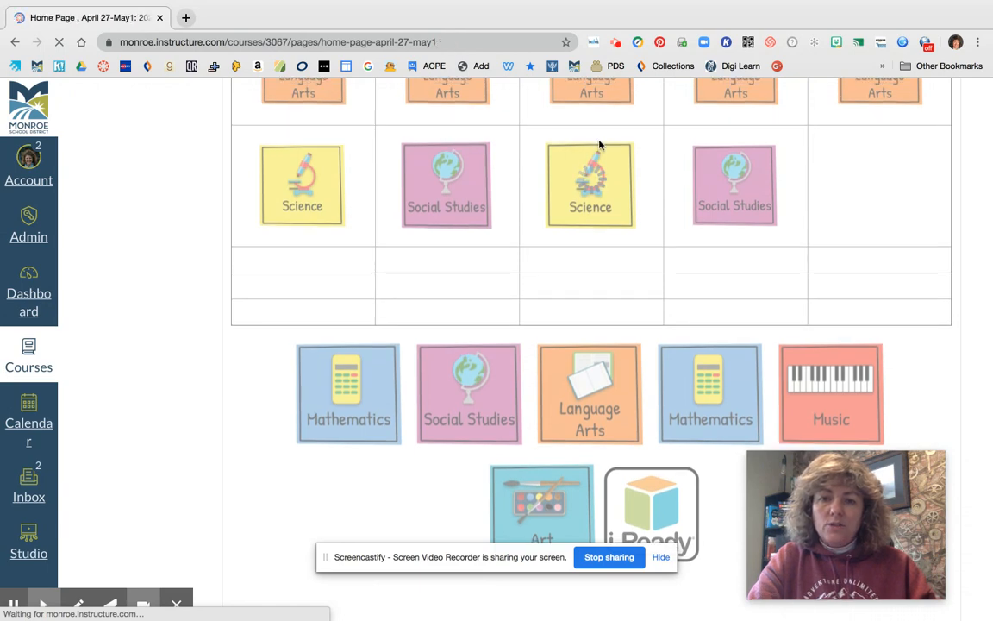
{"action": "scroll", "coordinate": [601, 144], "scroll_direction": "down", "scroll_amount": 2}
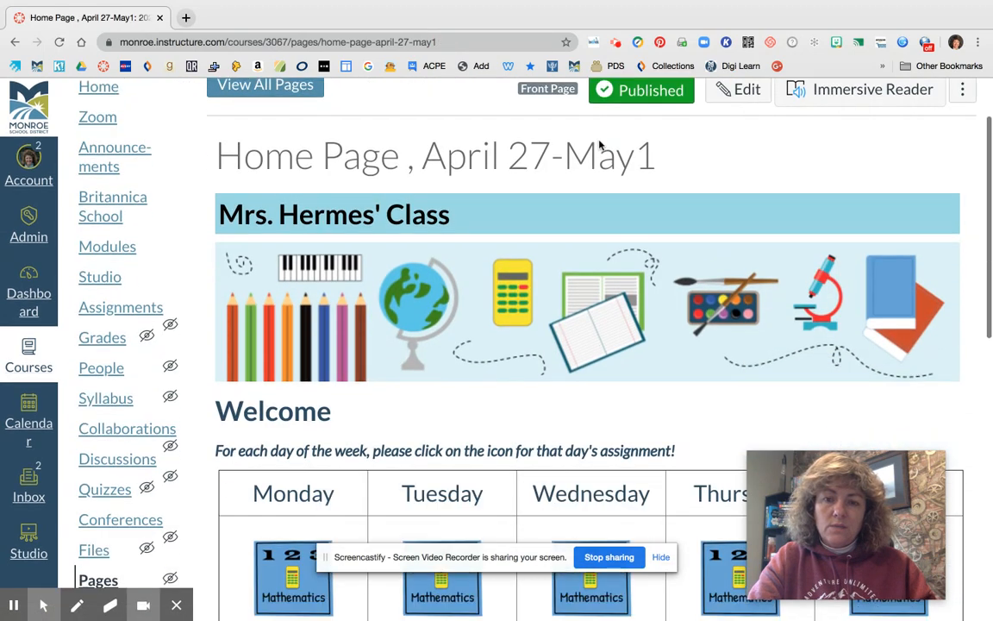
{"action": "scroll", "coordinate": [599, 140], "scroll_direction": "down", "scroll_amount": 1}
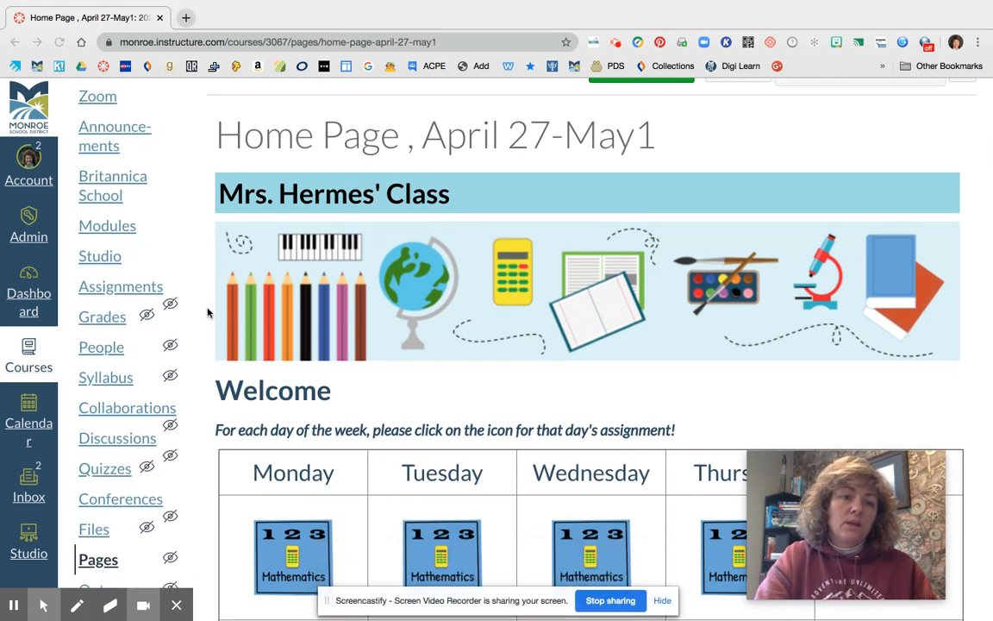
{"action": "scroll", "coordinate": [210, 310], "scroll_direction": "up", "scroll_amount": 3}
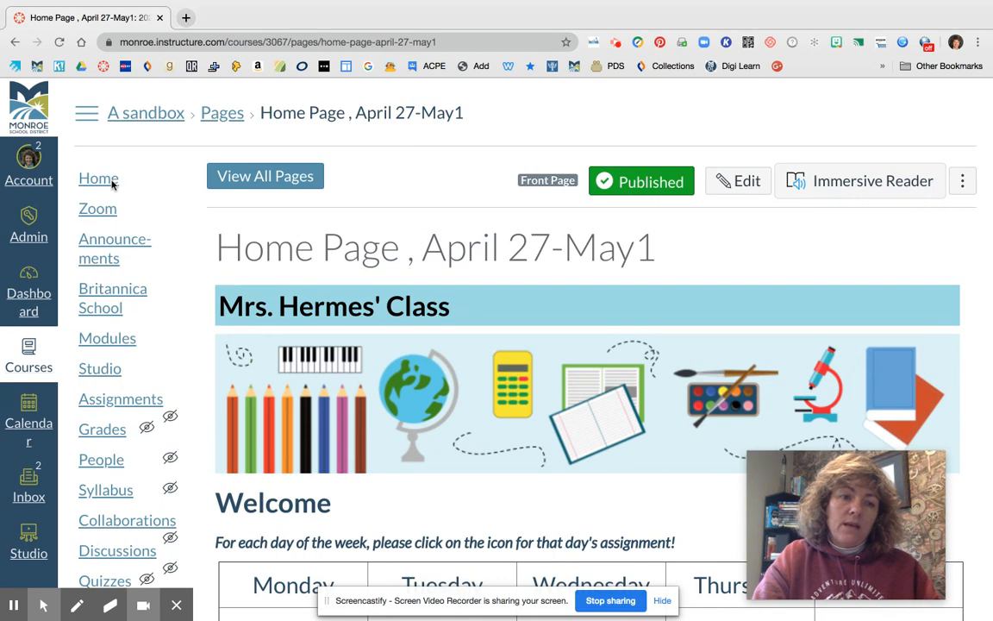
{"action": "left_click", "coordinate": [101, 180]}
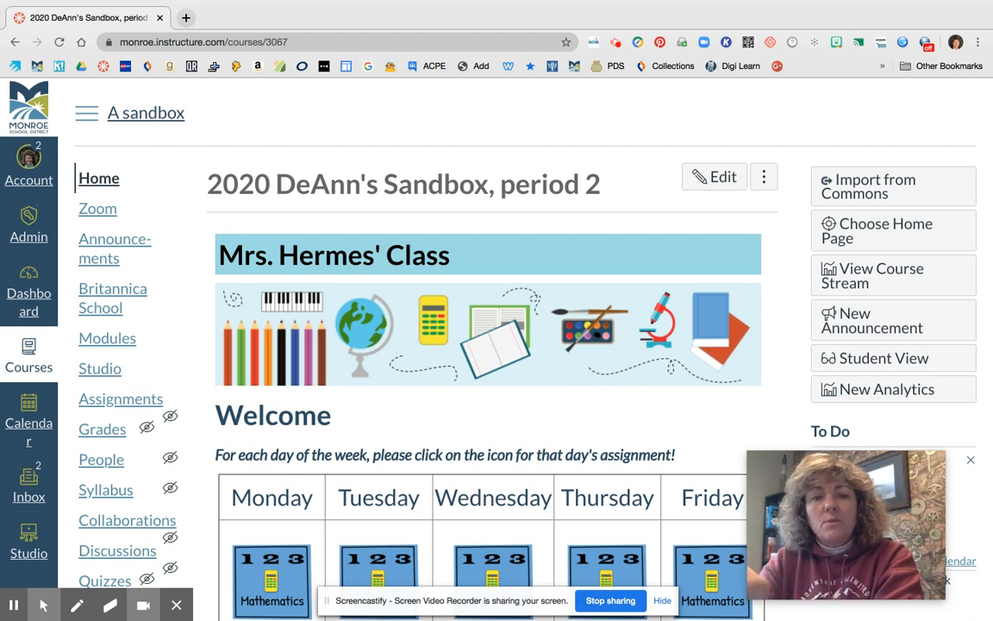
Switch the course to Student View and follow Wednesday's Language Arts icon from the home page.
{"action": "left_click", "coordinate": [871, 357]}
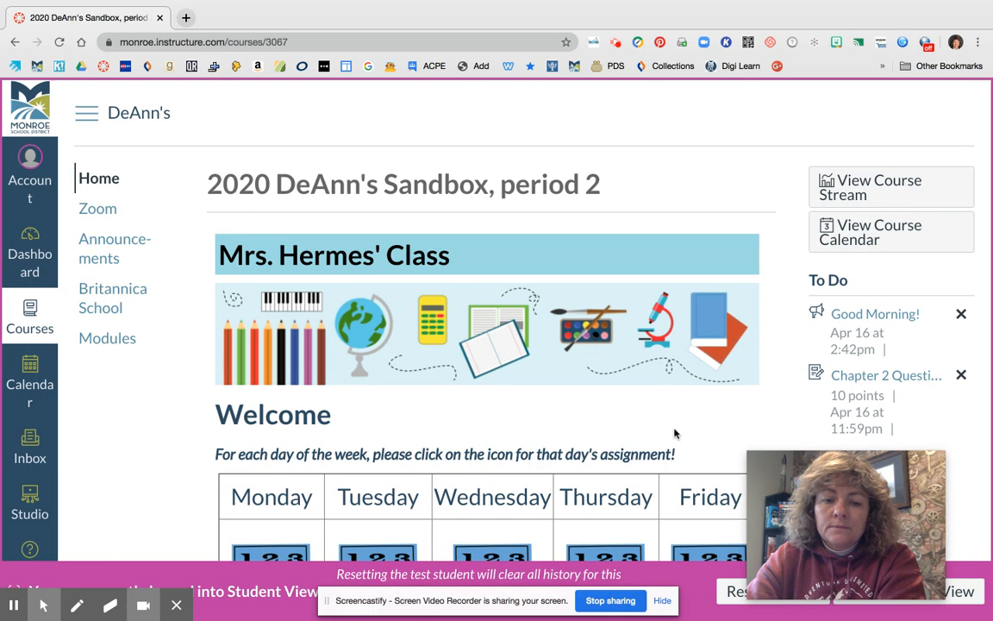
{"action": "scroll", "coordinate": [675, 433], "scroll_direction": "down", "scroll_amount": 4}
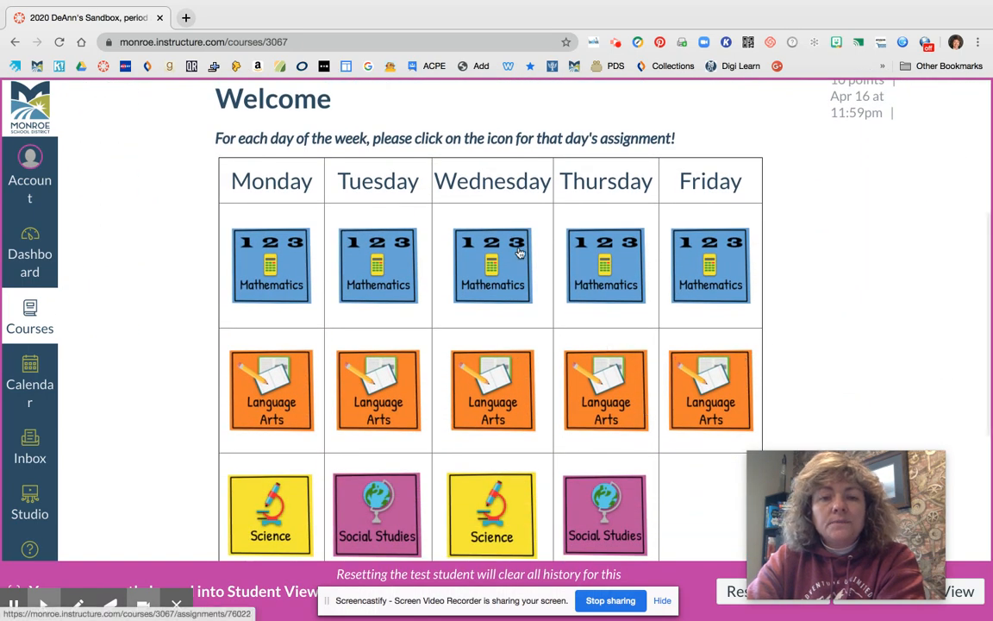
{"action": "left_click", "coordinate": [496, 401]}
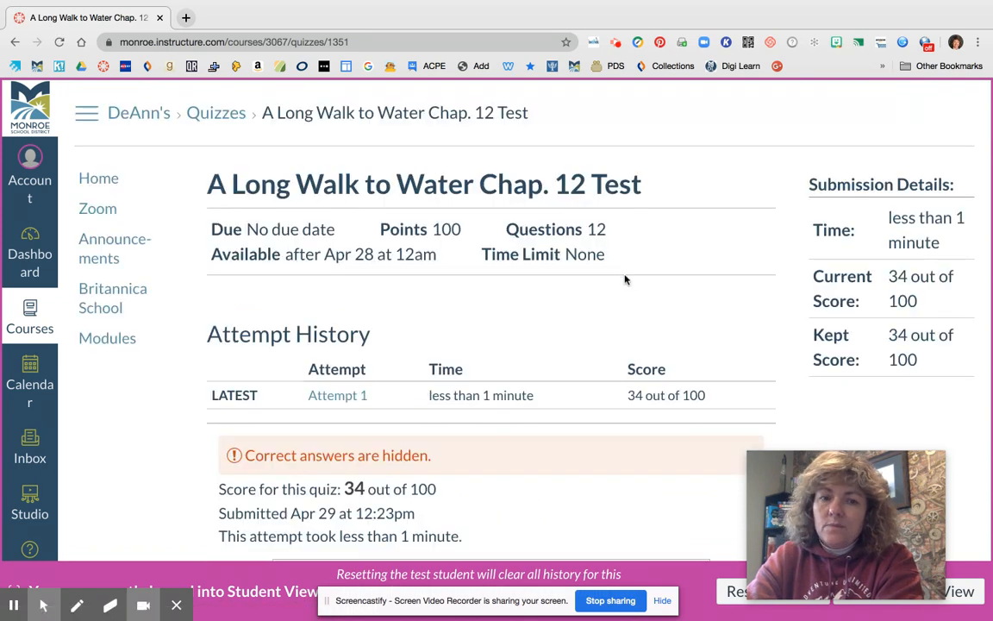
Examine the student's results for A Long Walk to Water Chap. 12 Test, including the attempt history, score and individual question feedback.
{"action": "scroll", "coordinate": [557, 307], "scroll_direction": "down", "scroll_amount": 1}
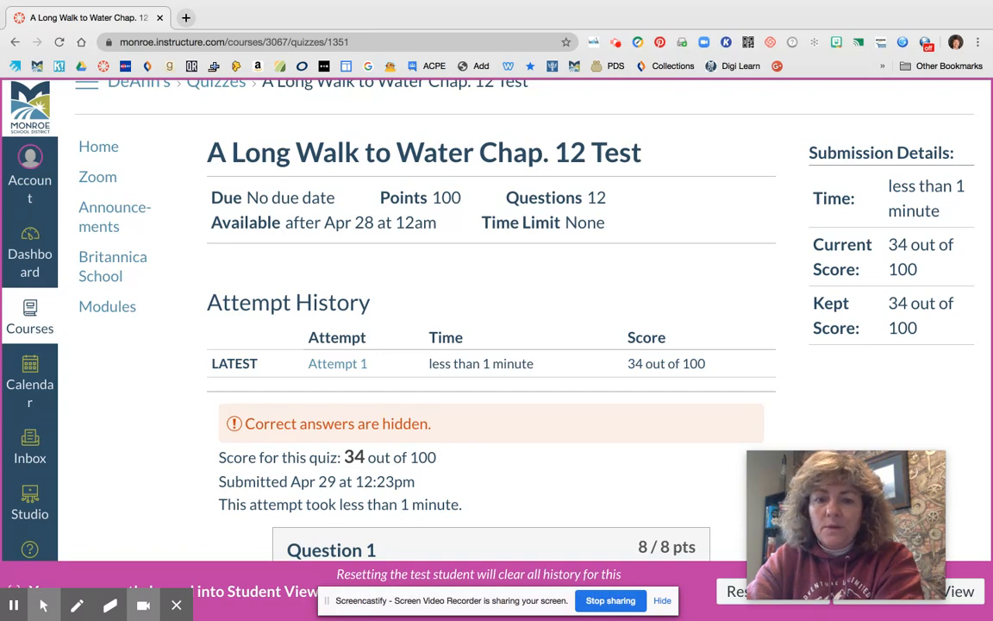
{"action": "scroll", "coordinate": [479, 288], "scroll_direction": "down", "scroll_amount": 1}
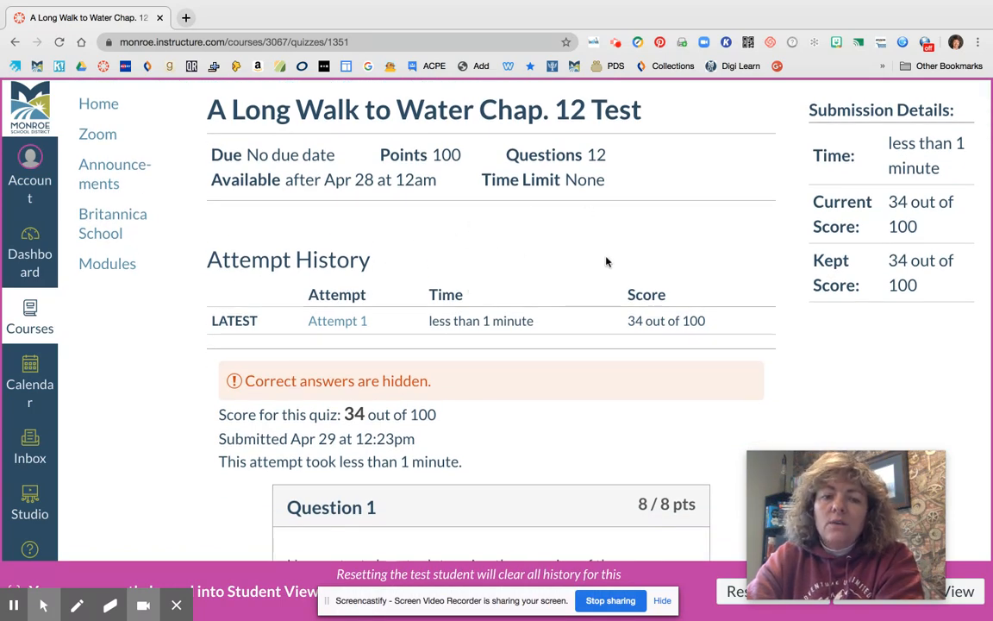
{"action": "scroll", "coordinate": [603, 259], "scroll_direction": "down", "scroll_amount": 2}
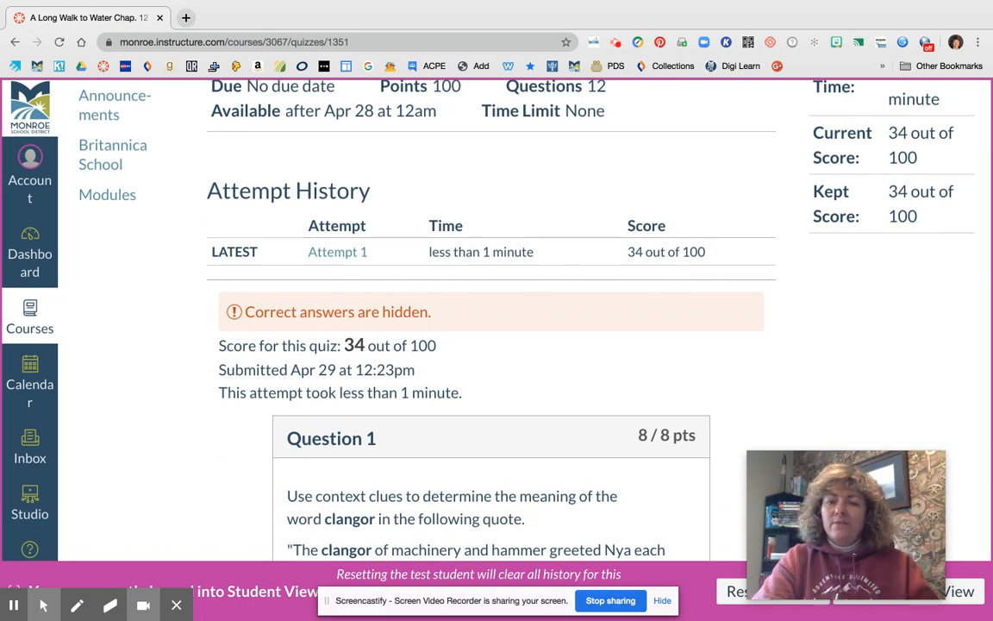
{"action": "scroll", "coordinate": [274, 317], "scroll_direction": "down", "scroll_amount": 3}
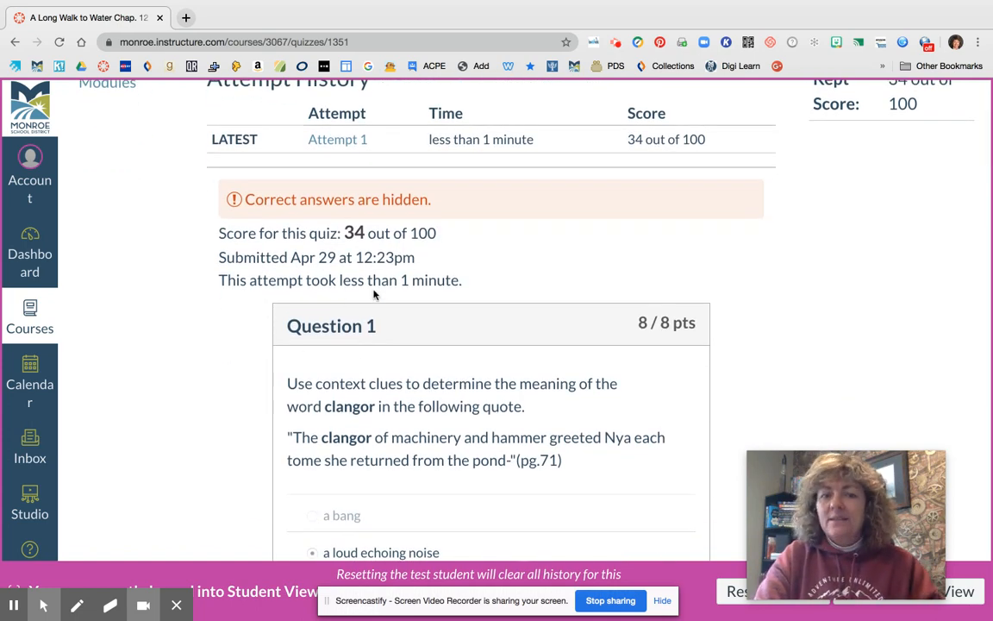
{"action": "scroll", "coordinate": [825, 281], "scroll_direction": "down", "scroll_amount": 4}
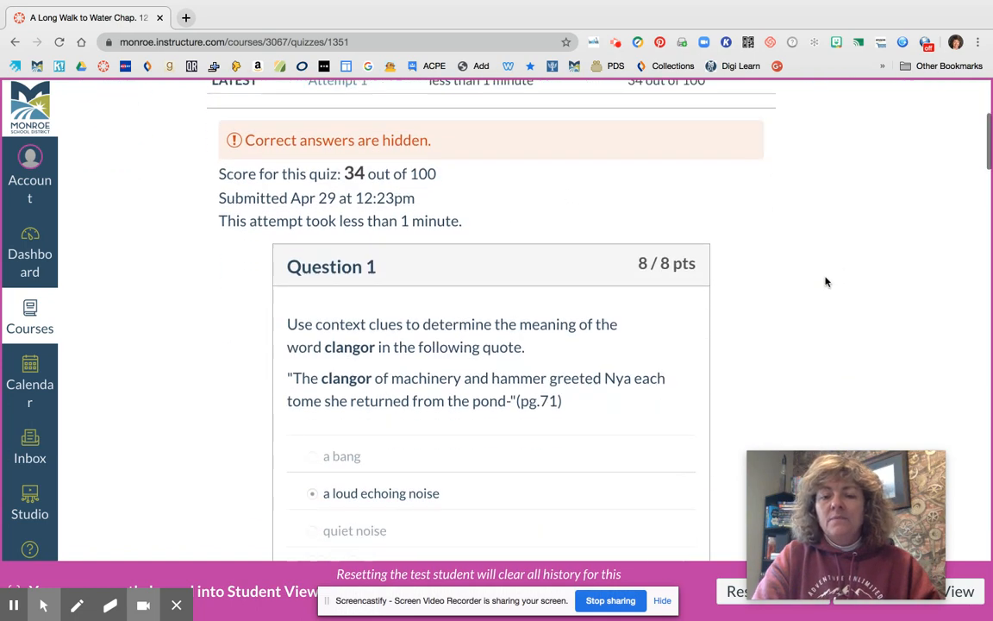
{"action": "scroll", "coordinate": [643, 233], "scroll_direction": "down", "scroll_amount": 2}
{"action": "scroll", "coordinate": [643, 232], "scroll_direction": "up", "scroll_amount": 4}
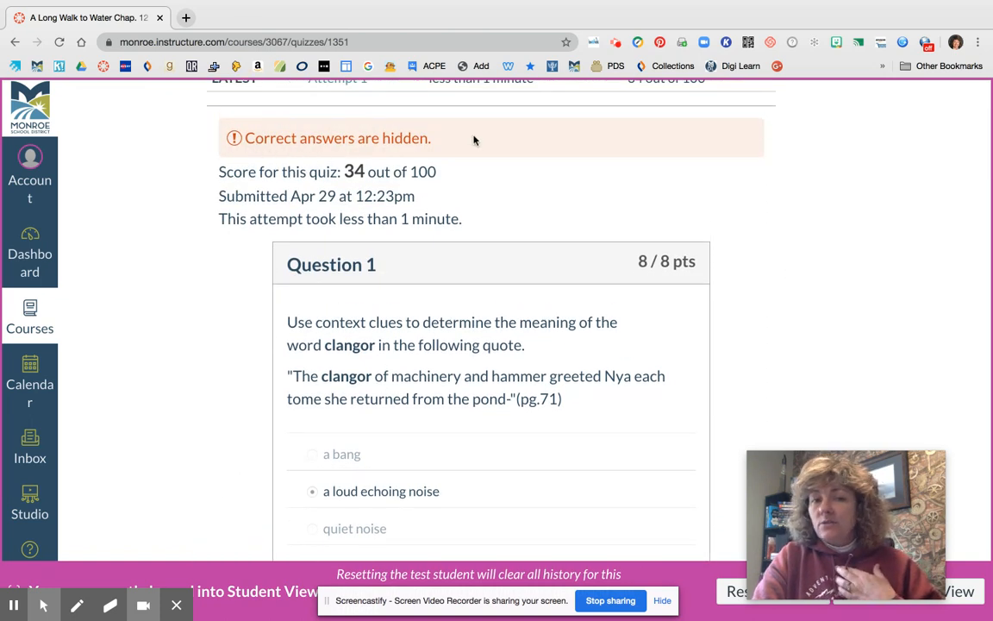
{"action": "scroll", "coordinate": [525, 199], "scroll_direction": "down", "scroll_amount": 5}
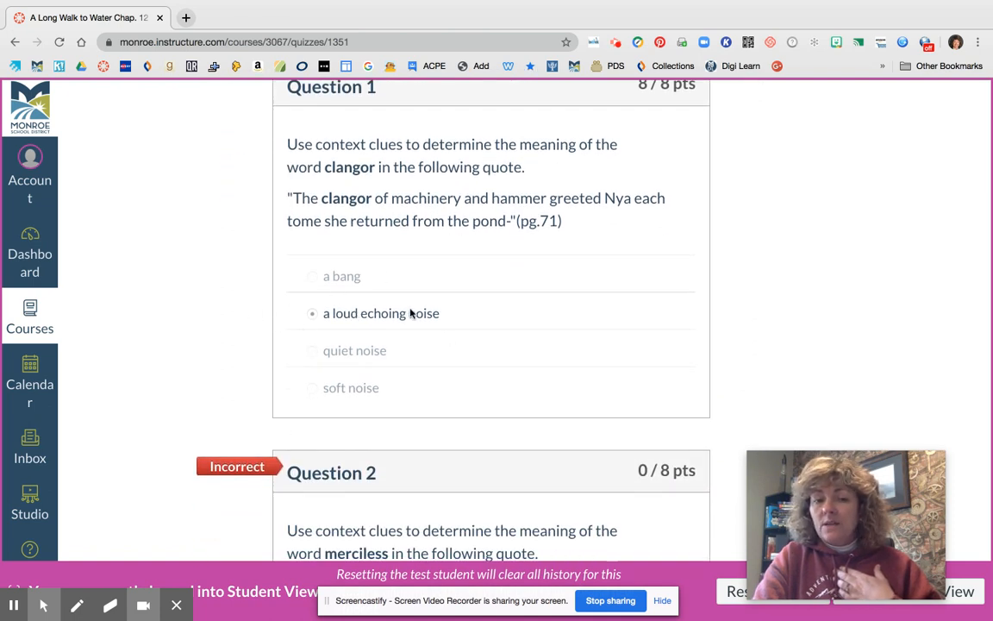
{"action": "scroll", "coordinate": [447, 350], "scroll_direction": "down", "scroll_amount": 10}
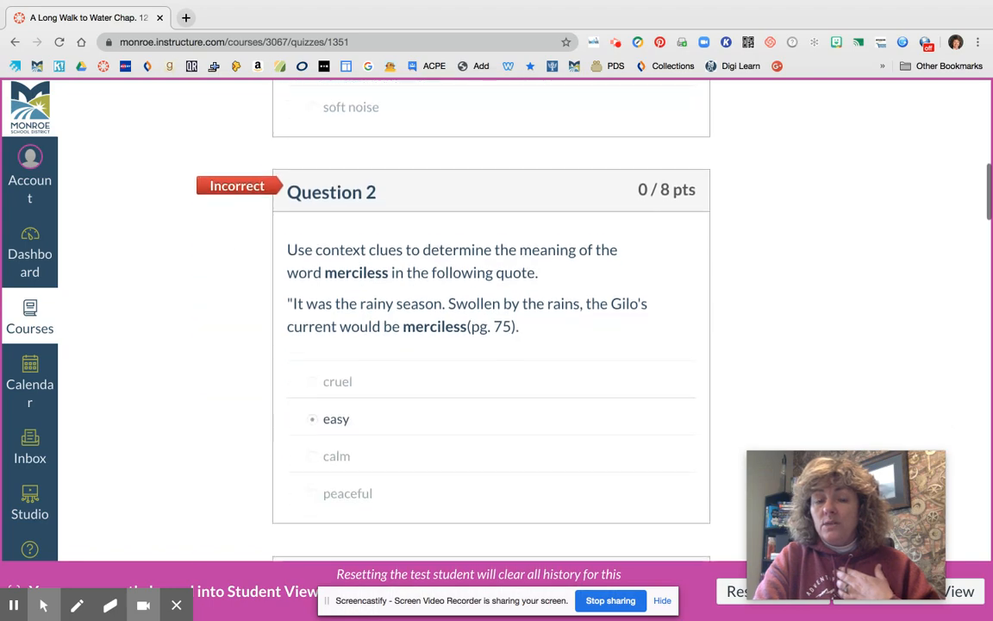
{"action": "scroll", "coordinate": [447, 350], "scroll_direction": "down", "scroll_amount": 14}
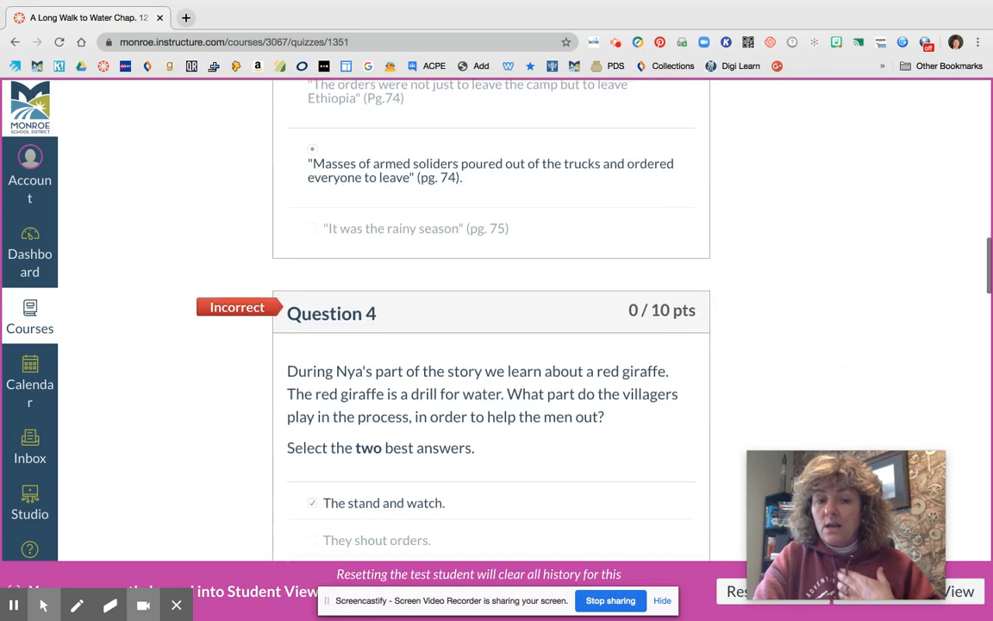
{"action": "scroll", "coordinate": [446, 351], "scroll_direction": "up", "scroll_amount": 5}
{"action": "scroll", "coordinate": [447, 350], "scroll_direction": "up", "scroll_amount": 20}
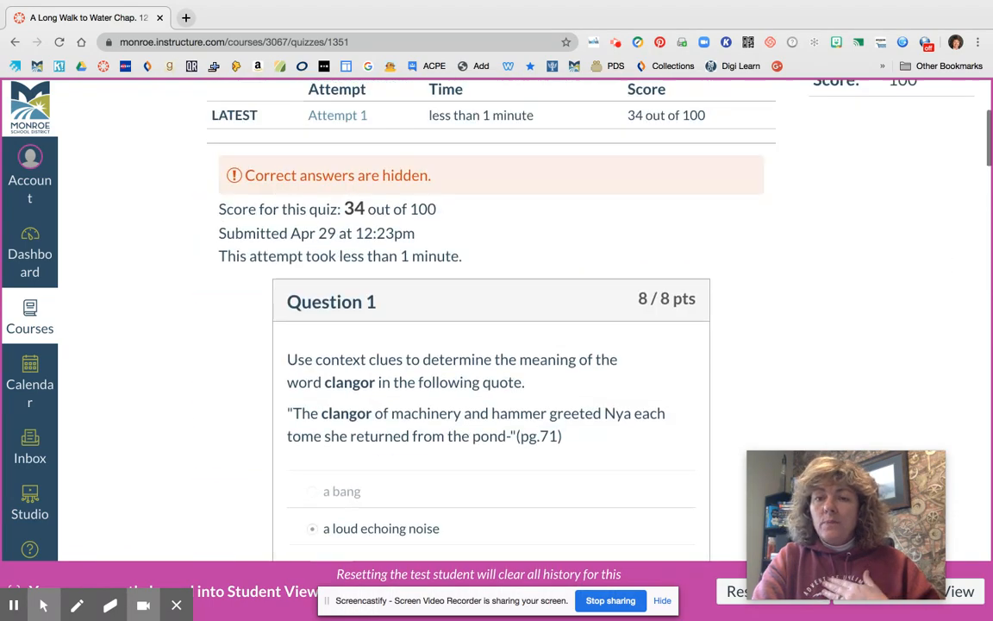
{"action": "scroll", "coordinate": [447, 351], "scroll_direction": "up", "scroll_amount": 7}
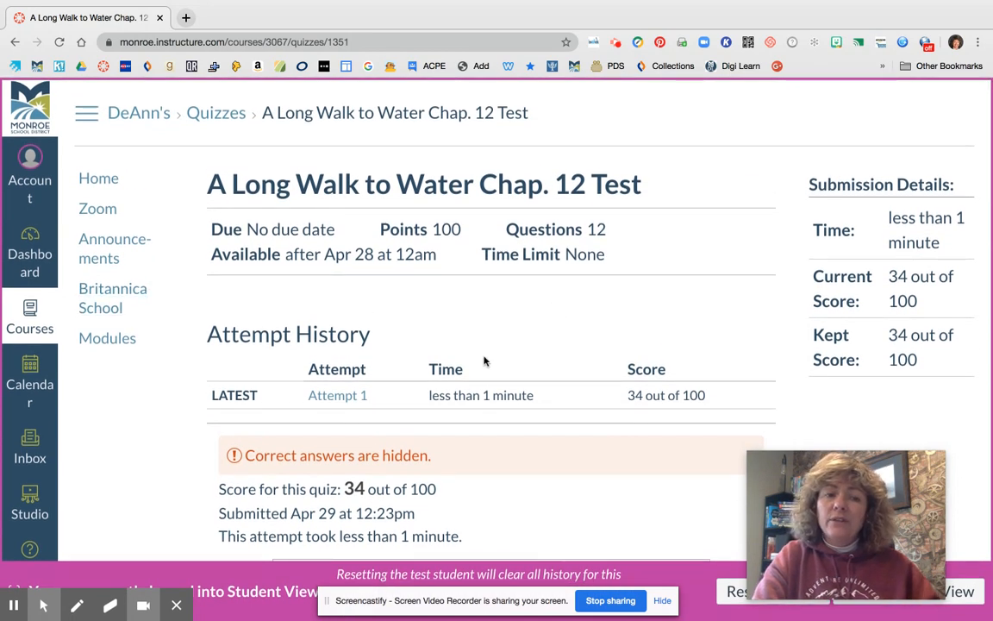
Check how the MP Unit 2 items appear to the student in the course modules, and return to the course home page.
{"action": "left_click", "coordinate": [107, 340]}
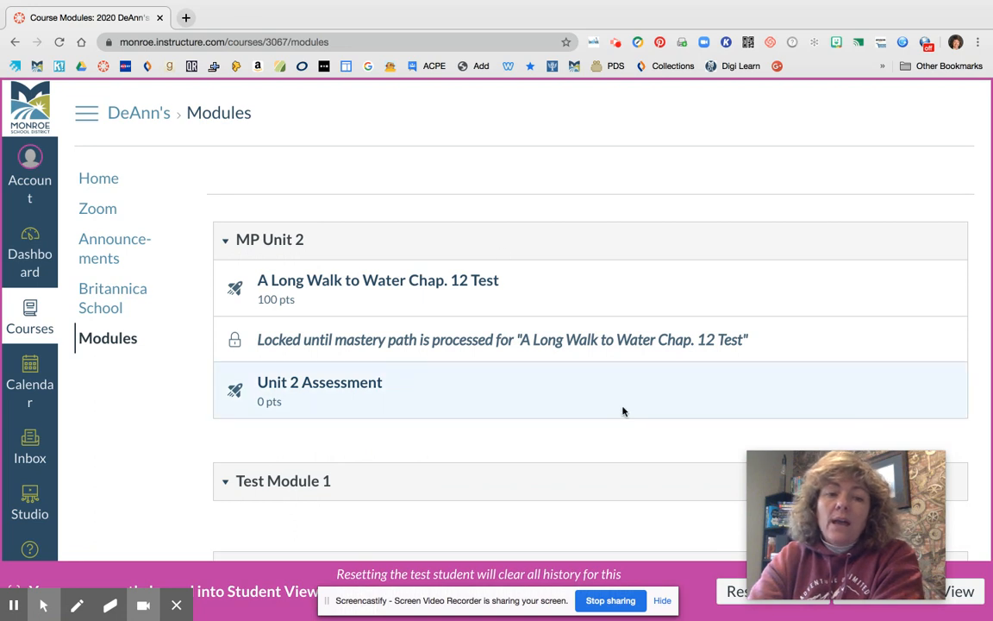
{"action": "scroll", "coordinate": [607, 410], "scroll_direction": "down", "scroll_amount": 3}
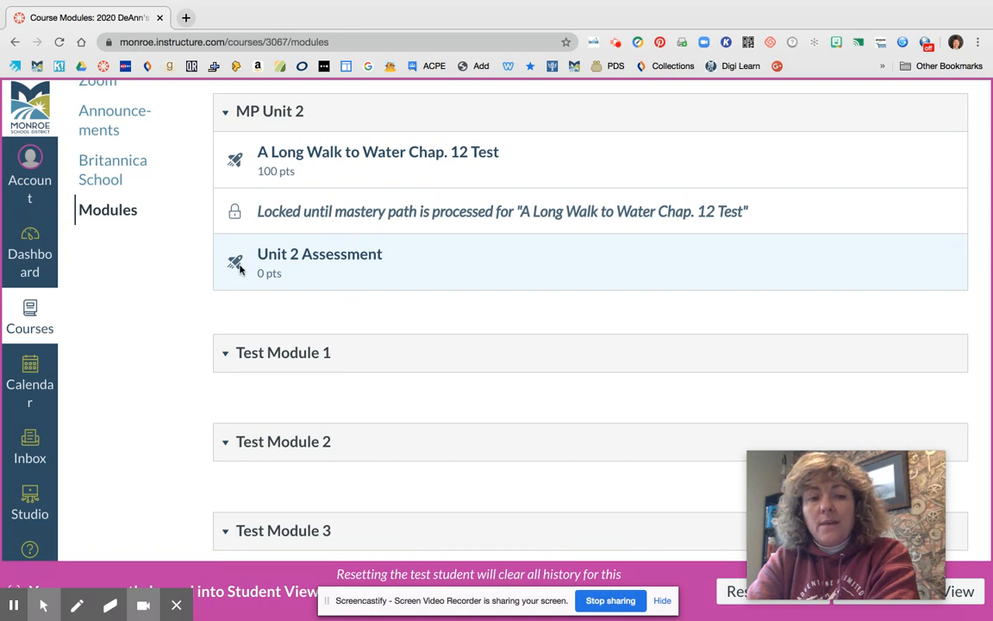
{"action": "scroll", "coordinate": [255, 256], "scroll_direction": "up", "scroll_amount": 1}
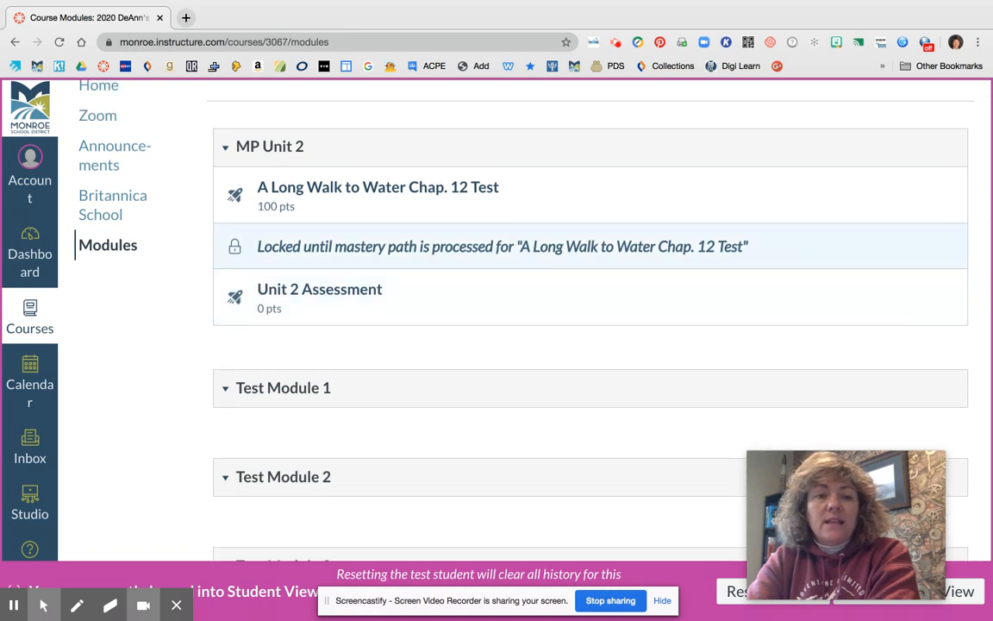
{"action": "scroll", "coordinate": [183, 206], "scroll_direction": "up", "scroll_amount": 2}
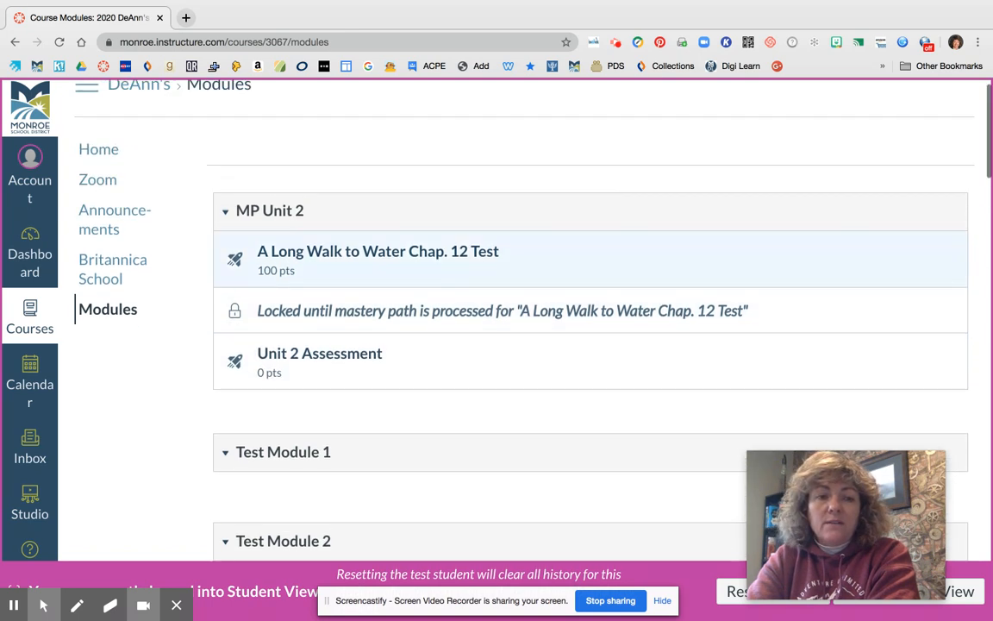
{"action": "left_click", "coordinate": [97, 151]}
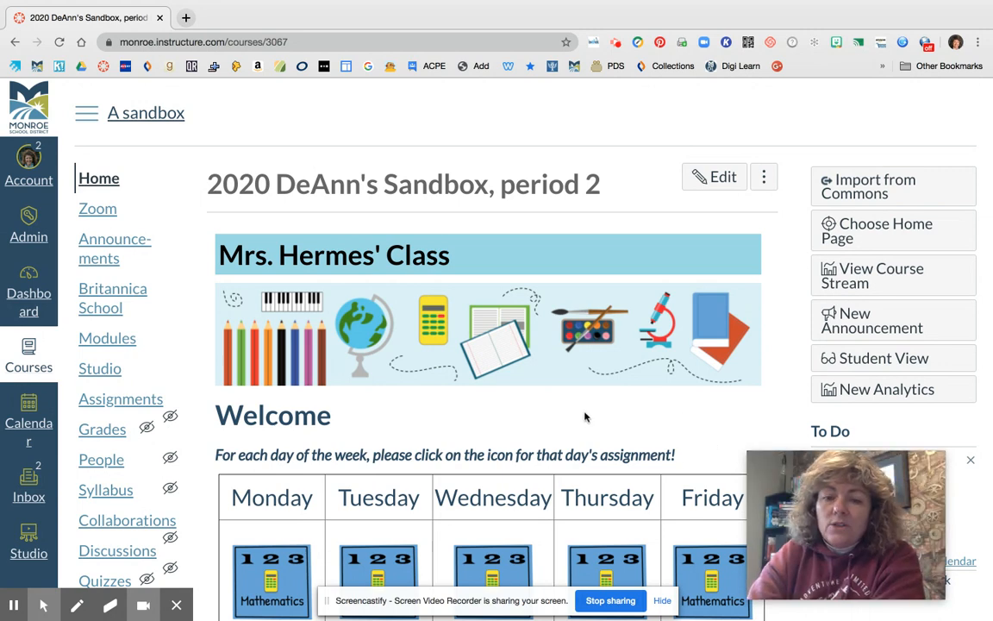
Open the Mastery Paths settings of A Long Walk to Water Chap. 12 Test from the course modules and review its score ranges.
{"action": "scroll", "coordinate": [479, 345], "scroll_direction": "down", "scroll_amount": 1}
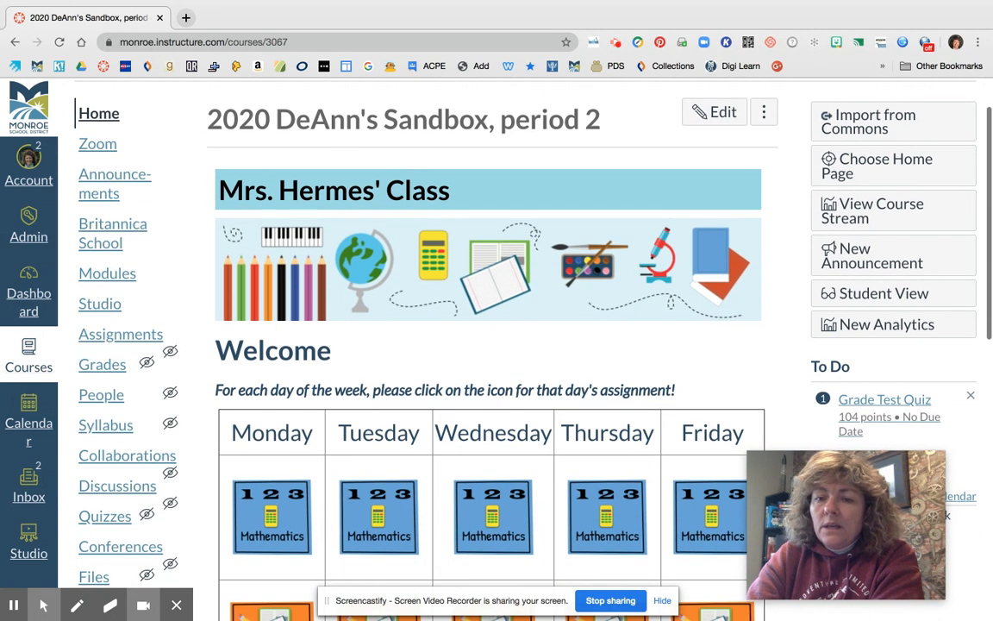
{"action": "left_click", "coordinate": [119, 276]}
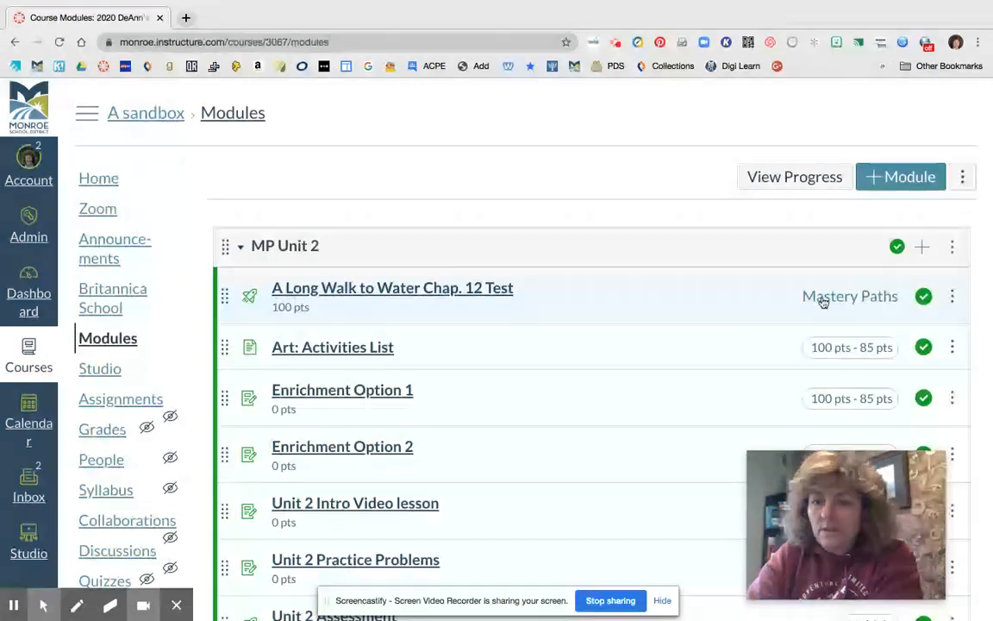
{"action": "left_click", "coordinate": [823, 298]}
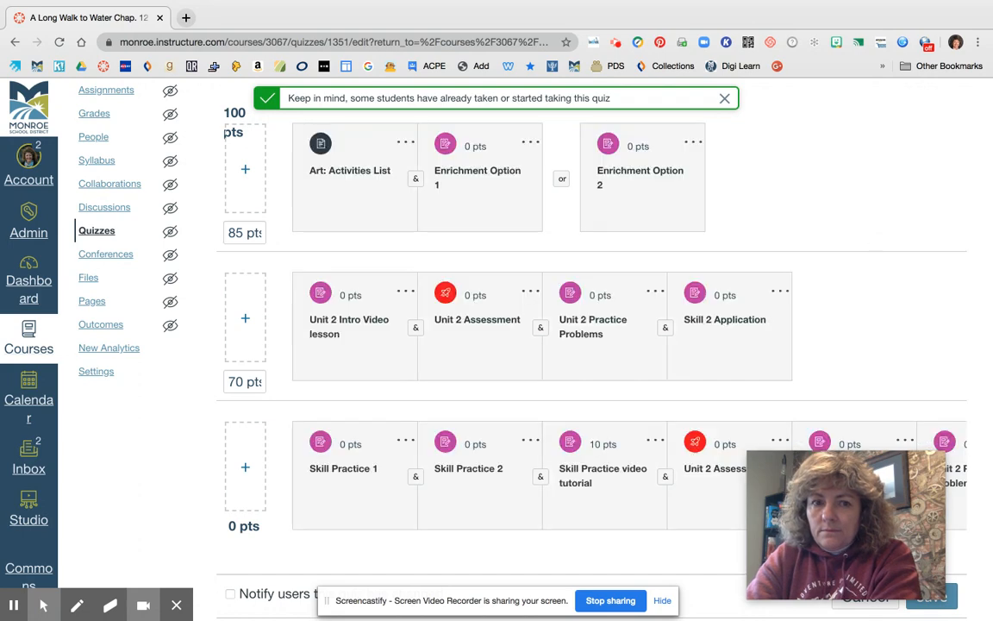
{"action": "scroll", "coordinate": [517, 345], "scroll_direction": "up", "scroll_amount": 5}
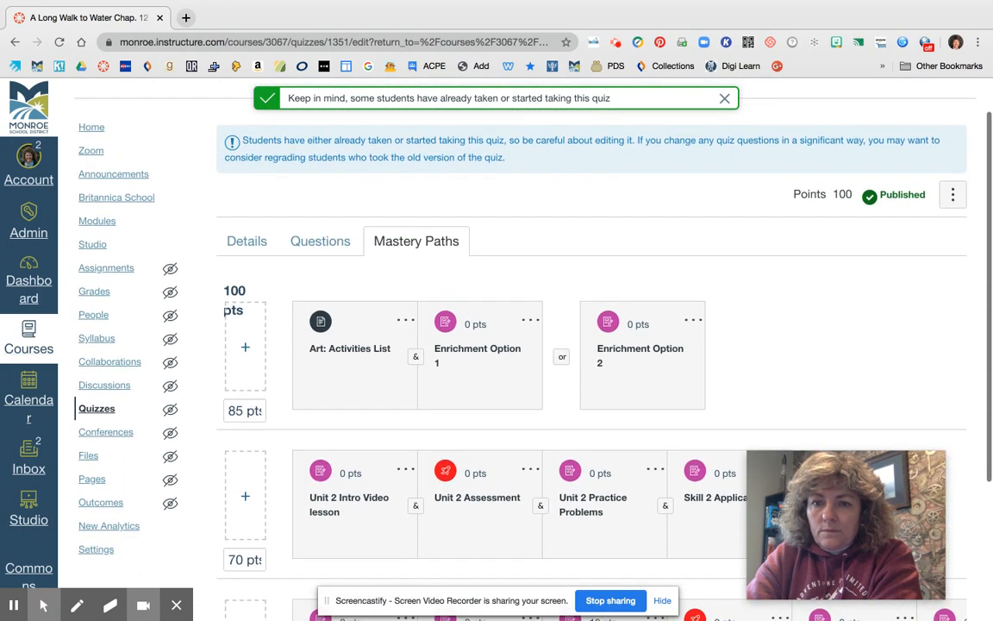
Review the test's detail settings, including quiz restrictions and assignment dates, and leave the quiz editor without saving.
{"action": "left_click", "coordinate": [257, 253]}
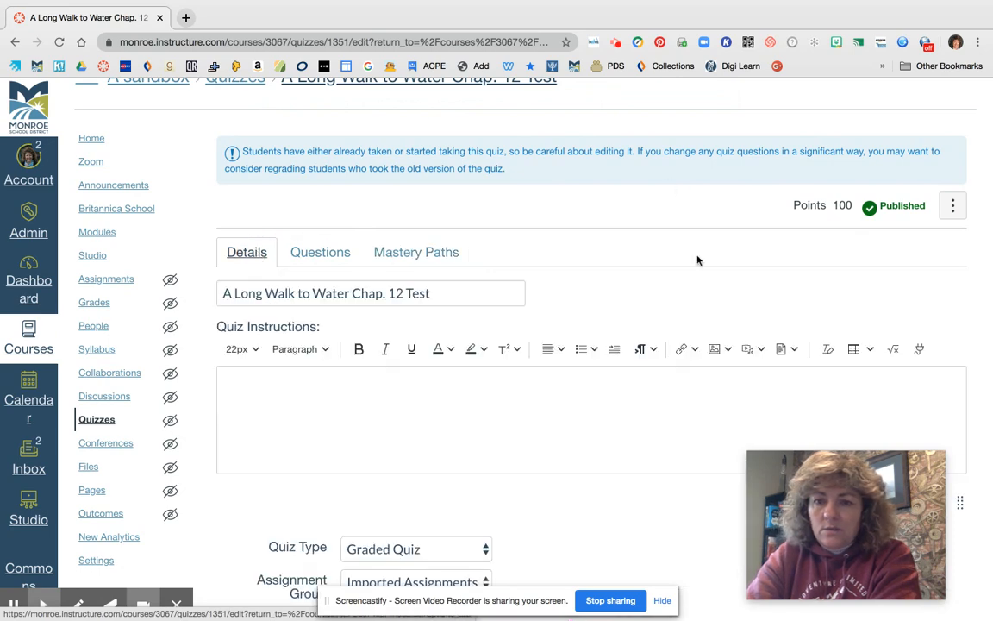
{"action": "scroll", "coordinate": [696, 260], "scroll_direction": "down", "scroll_amount": 5}
{"action": "scroll", "coordinate": [776, 302], "scroll_direction": "down", "scroll_amount": 5}
{"action": "scroll", "coordinate": [776, 301], "scroll_direction": "up", "scroll_amount": 1}
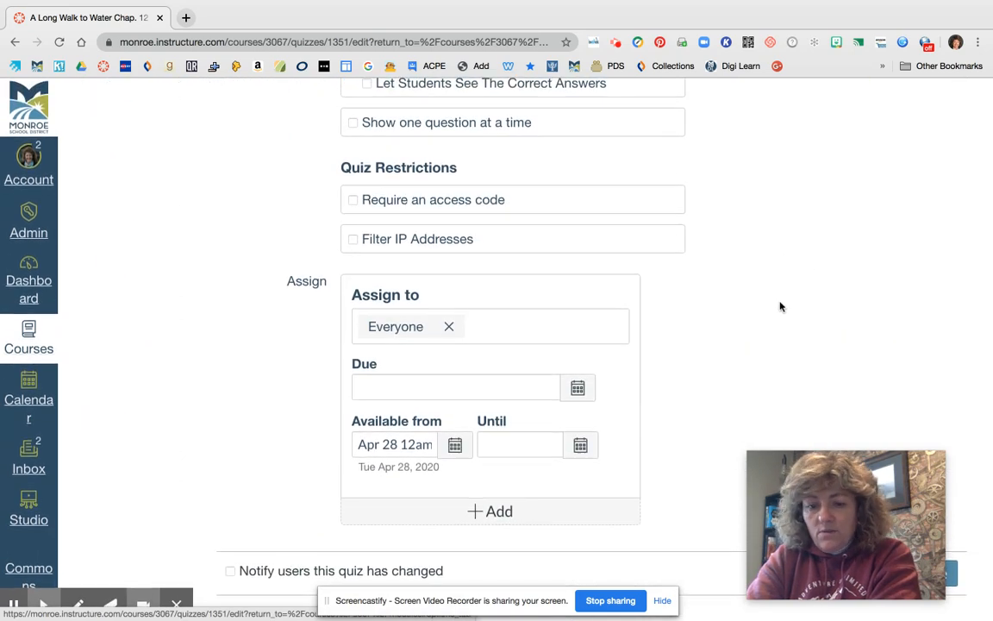
{"action": "scroll", "coordinate": [775, 309], "scroll_direction": "up", "scroll_amount": 3}
{"action": "scroll", "coordinate": [775, 308], "scroll_direction": "down", "scroll_amount": 2}
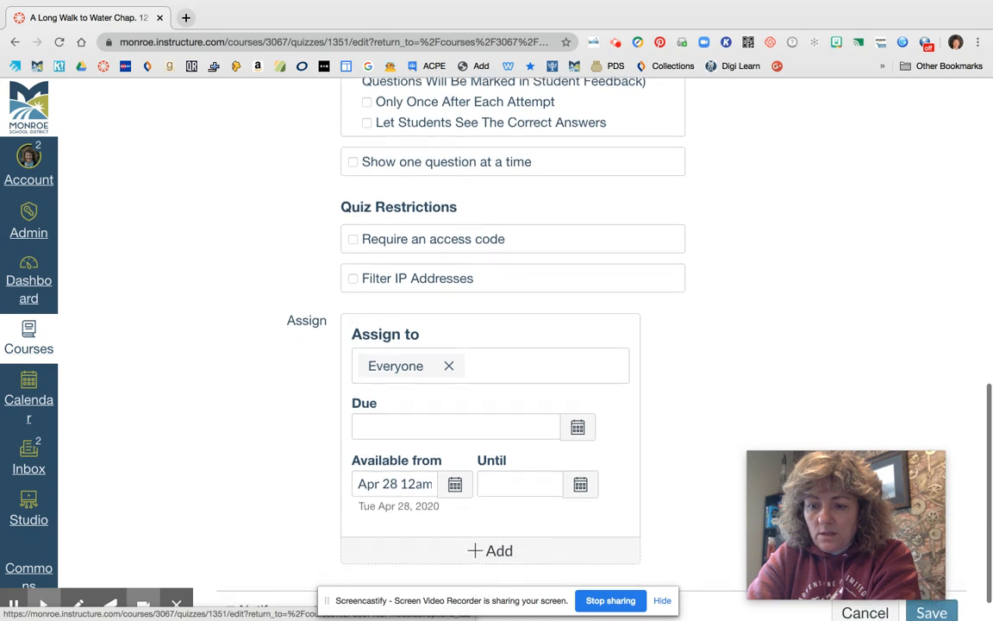
{"action": "left_click", "coordinate": [847, 614]}
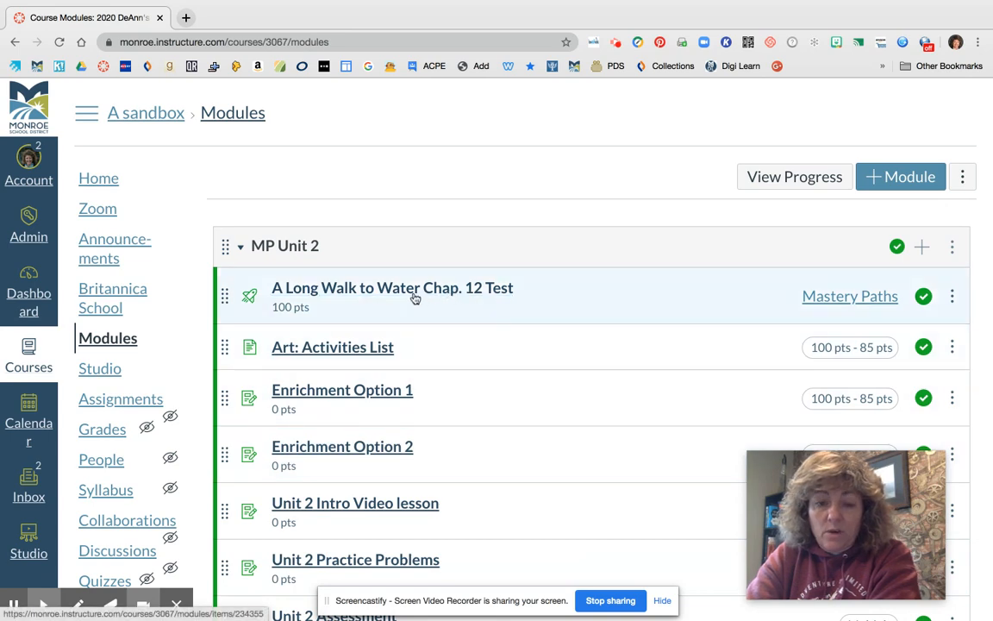
Open A Long Walk to Water Chap. 12 Test from the MP Unit 2 module and examine its Mastery Paths Breakdown.
{"action": "left_click", "coordinate": [407, 289]}
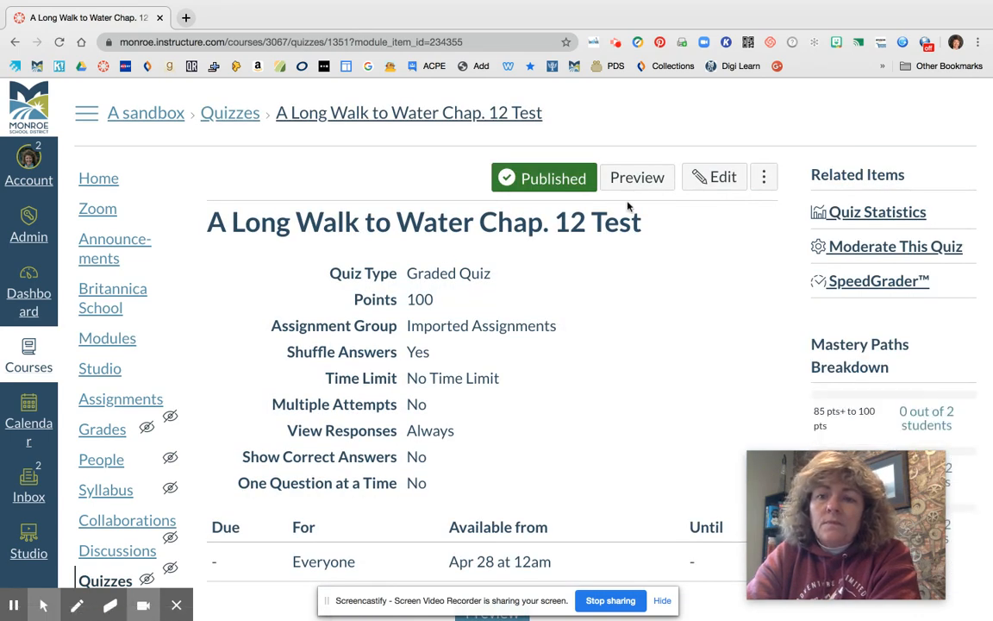
{"action": "scroll", "coordinate": [590, 343], "scroll_direction": "down", "scroll_amount": 3}
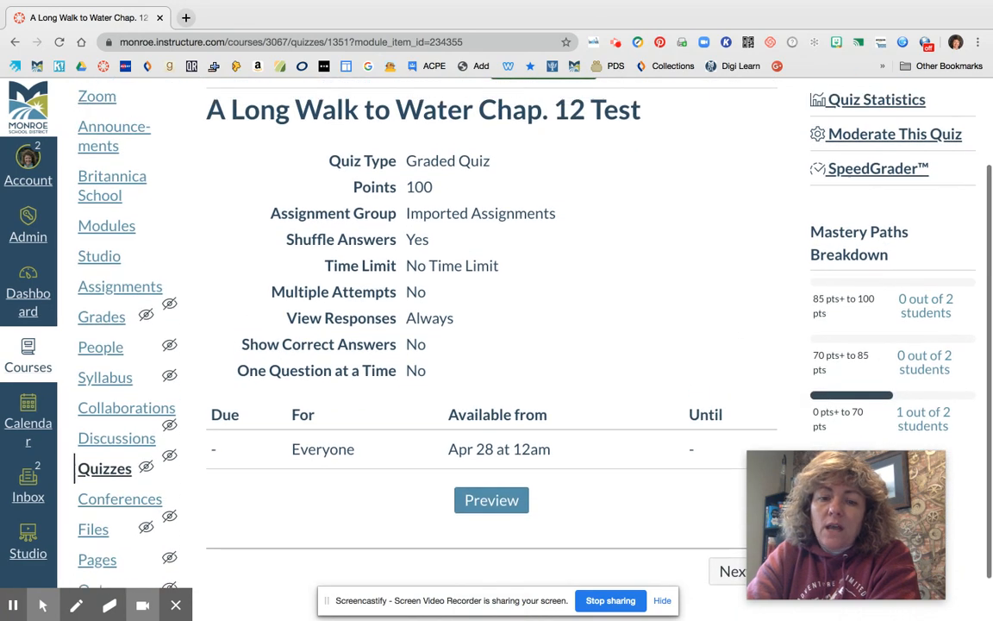
{"action": "scroll", "coordinate": [589, 343], "scroll_direction": "down", "scroll_amount": 2}
{"action": "scroll", "coordinate": [589, 334], "scroll_direction": "down", "scroll_amount": 1}
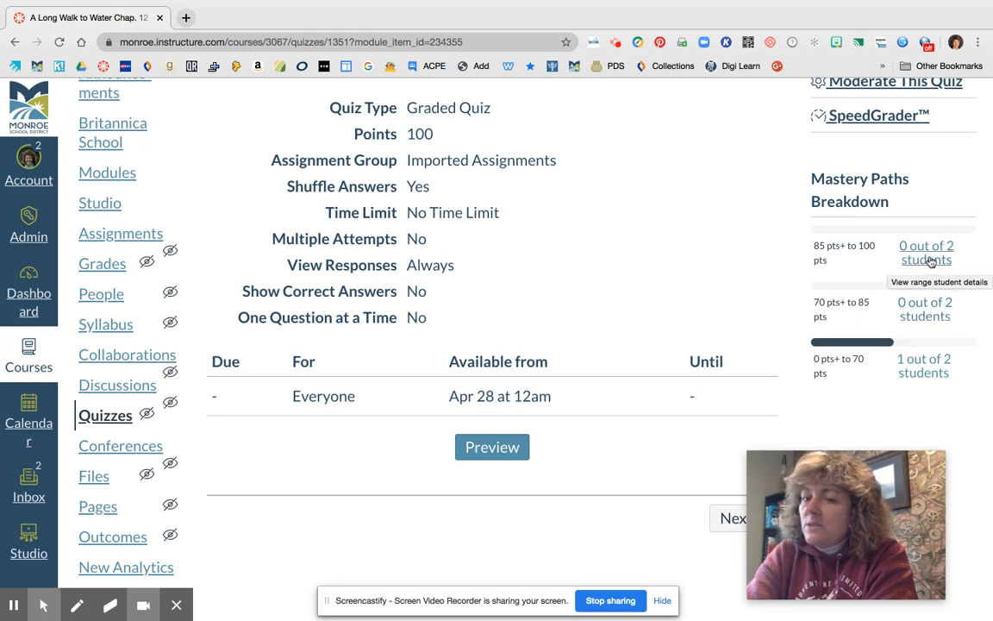
Check which students fall into each Mastery Paths range: 0 to 70, 70 to 85 and 85 to 100 points.
{"action": "left_click", "coordinate": [926, 365]}
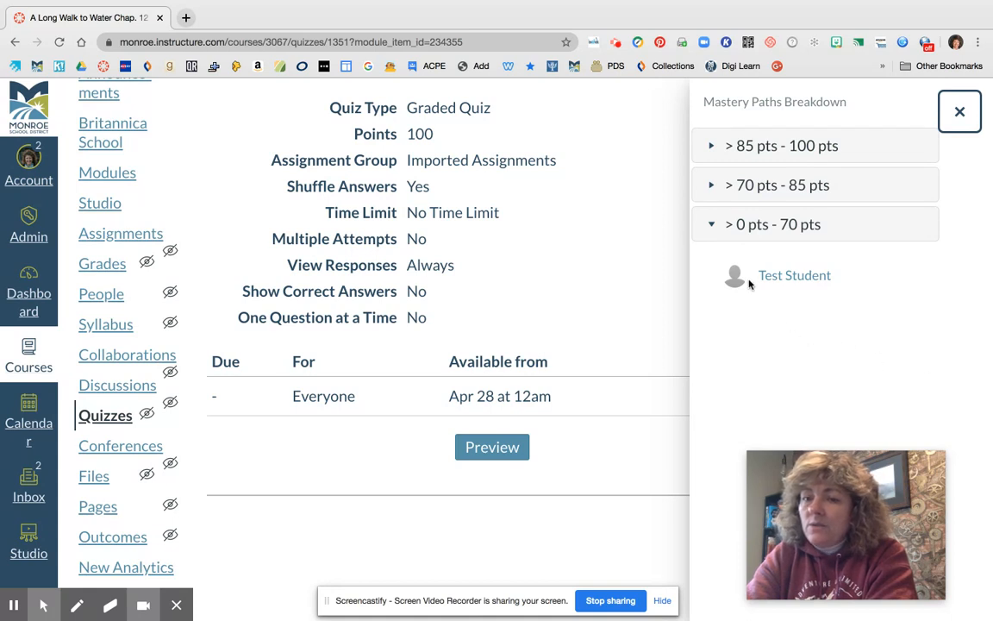
{"action": "left_click", "coordinate": [737, 225]}
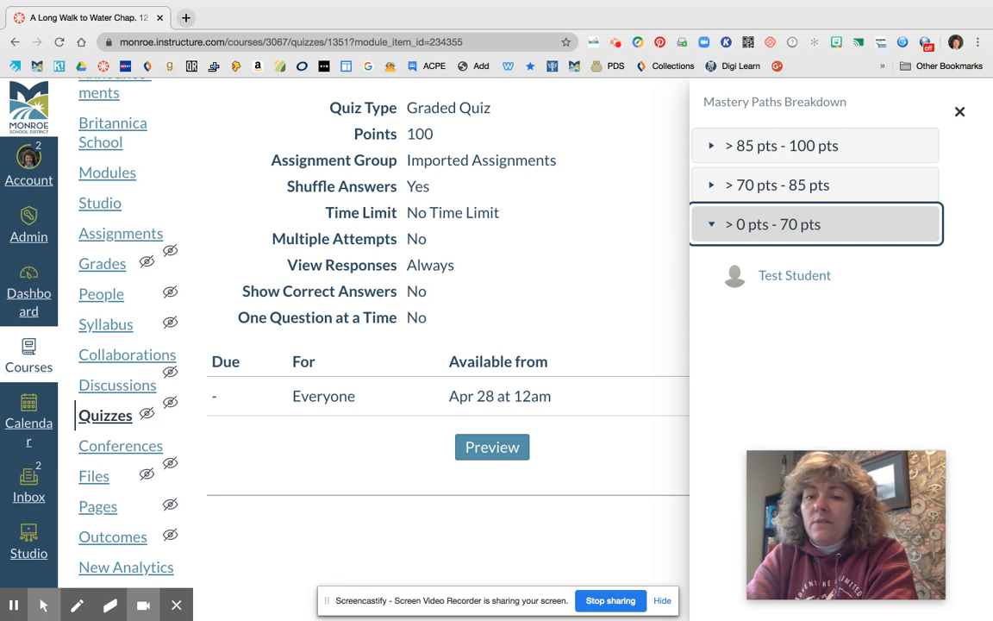
{"action": "left_click", "coordinate": [802, 186]}
{"action": "left_click", "coordinate": [807, 227]}
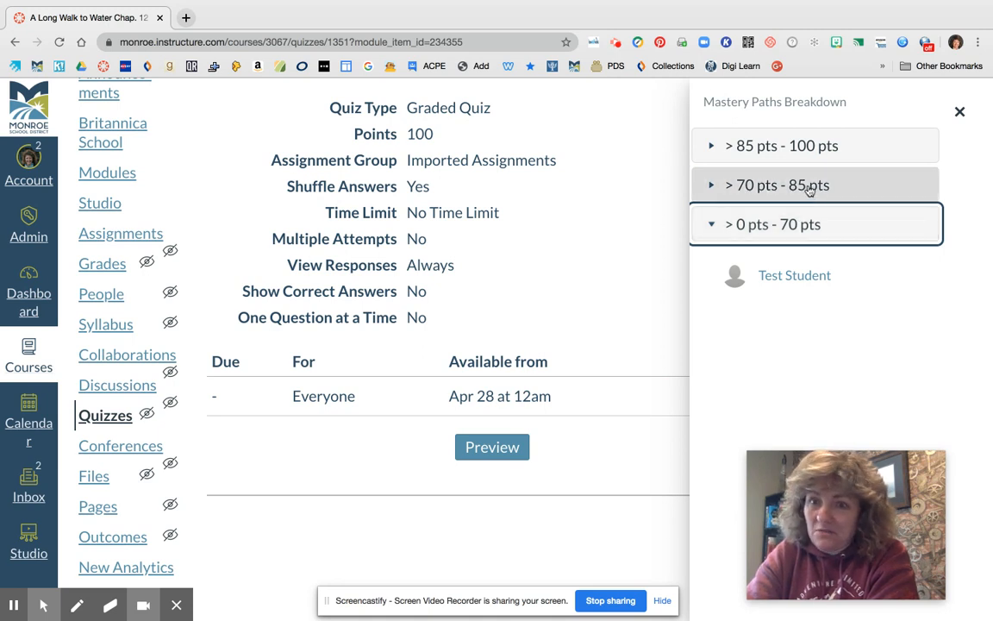
{"action": "left_click", "coordinate": [810, 187]}
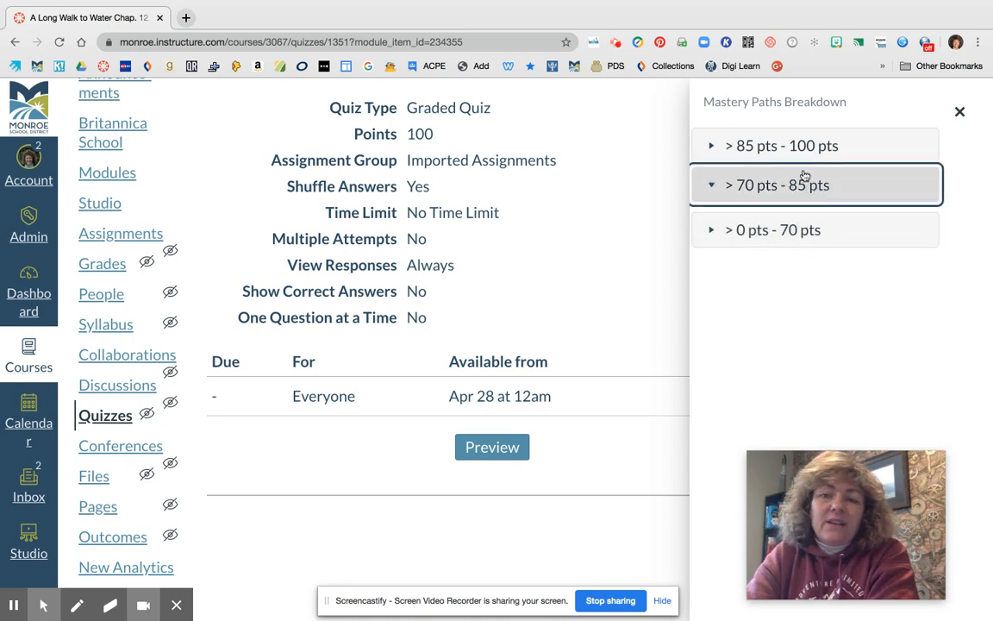
{"action": "left_click", "coordinate": [804, 150]}
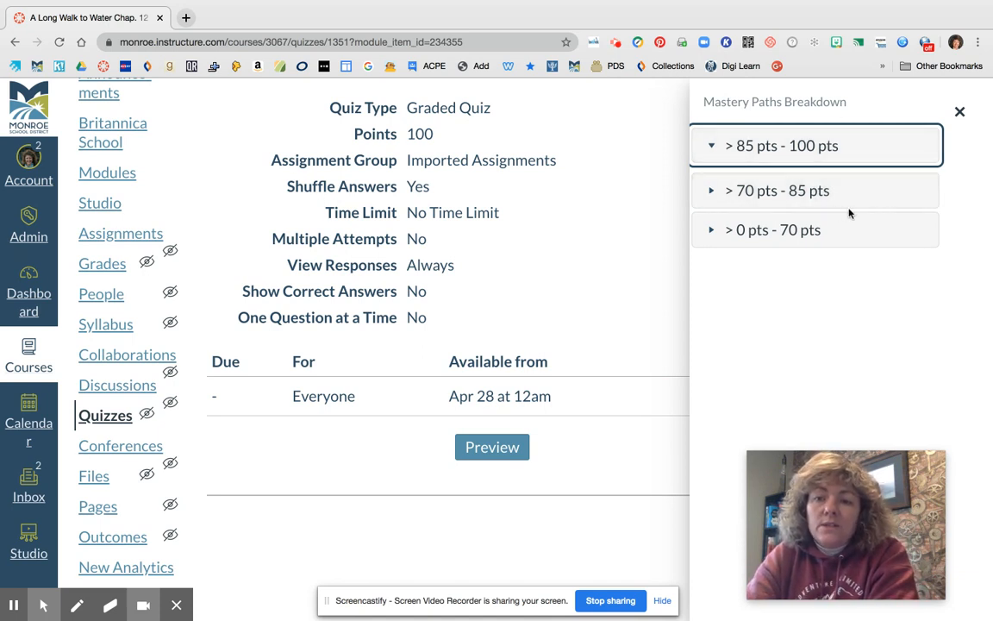
{"action": "left_click", "coordinate": [803, 230]}
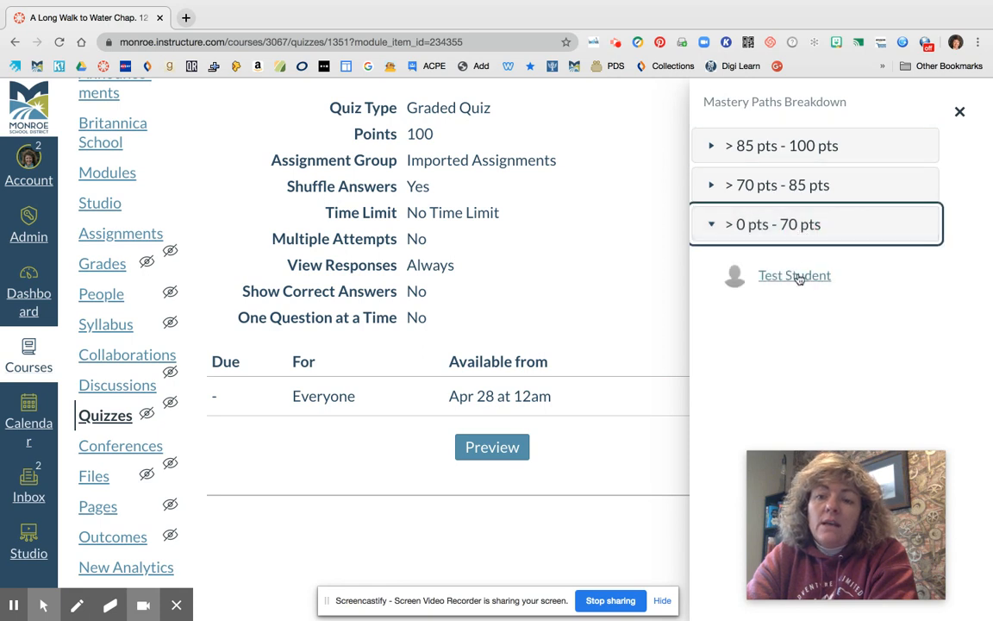
Open the Test Student's submission from the 0 to 70 points range and examine the score and answers to individual questions.
{"action": "left_click", "coordinate": [792, 277]}
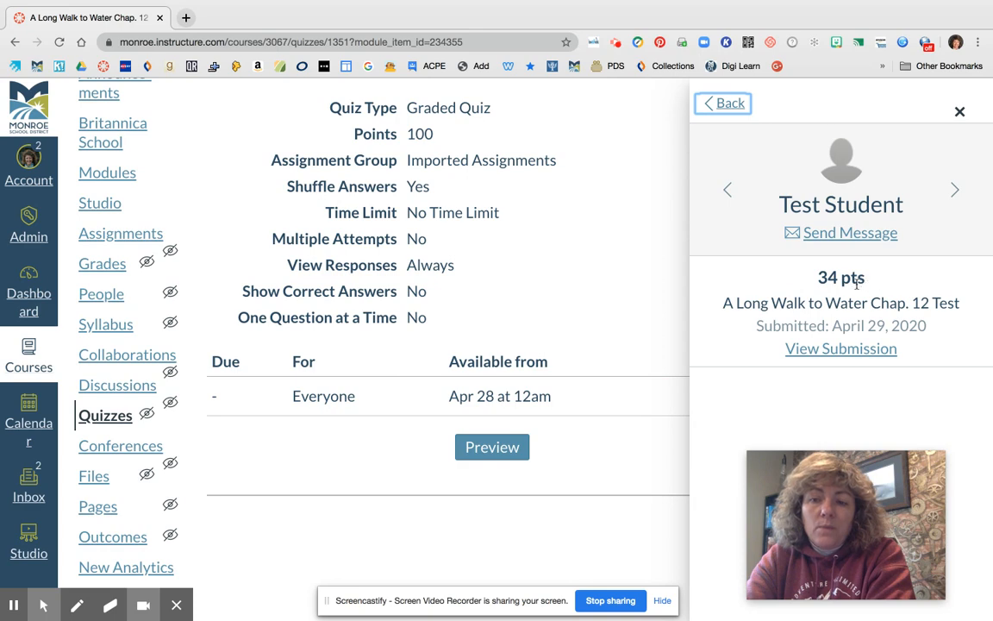
{"action": "left_click", "coordinate": [827, 349]}
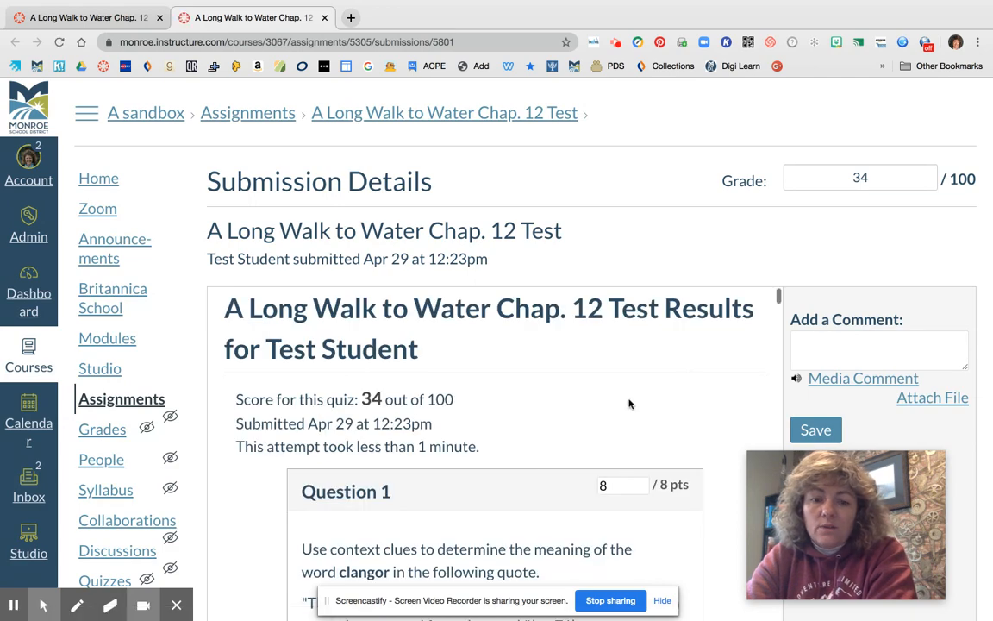
{"action": "scroll", "coordinate": [629, 403], "scroll_direction": "down", "scroll_amount": 5}
{"action": "scroll", "coordinate": [627, 396], "scroll_direction": "down", "scroll_amount": 5}
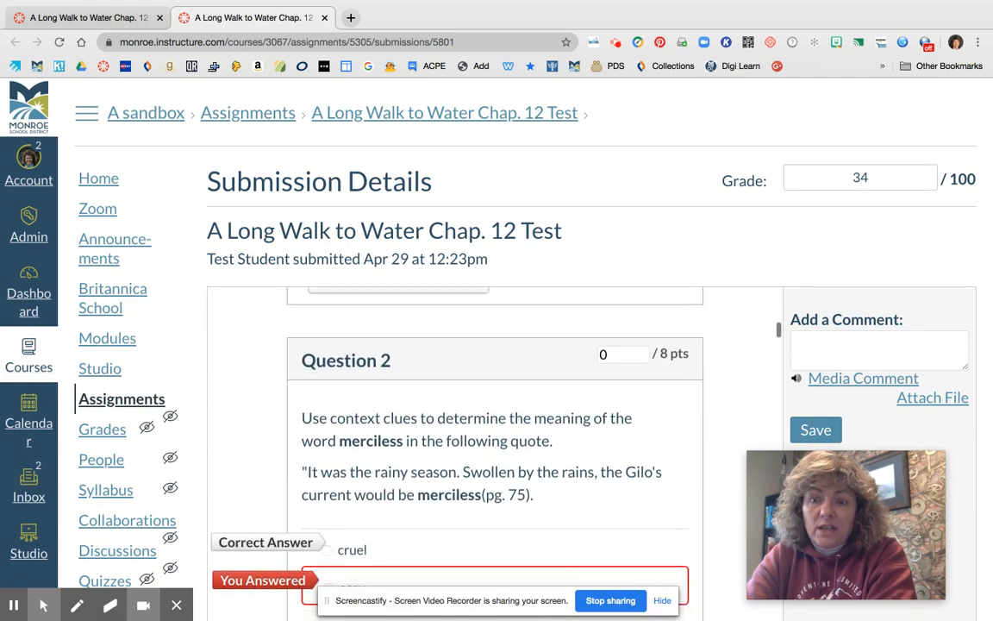
{"action": "scroll", "coordinate": [495, 449], "scroll_direction": "down", "scroll_amount": 2}
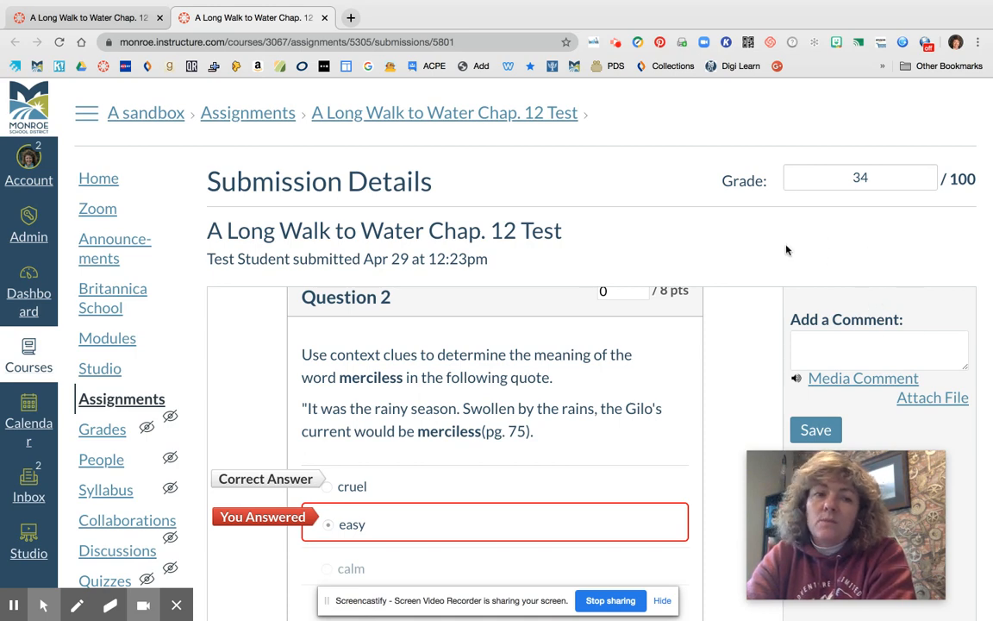
Return to the test's page from the submission, review its settings and Mastery Paths Breakdown, and dismiss the iCloud alert.
{"action": "left_click", "coordinate": [369, 115]}
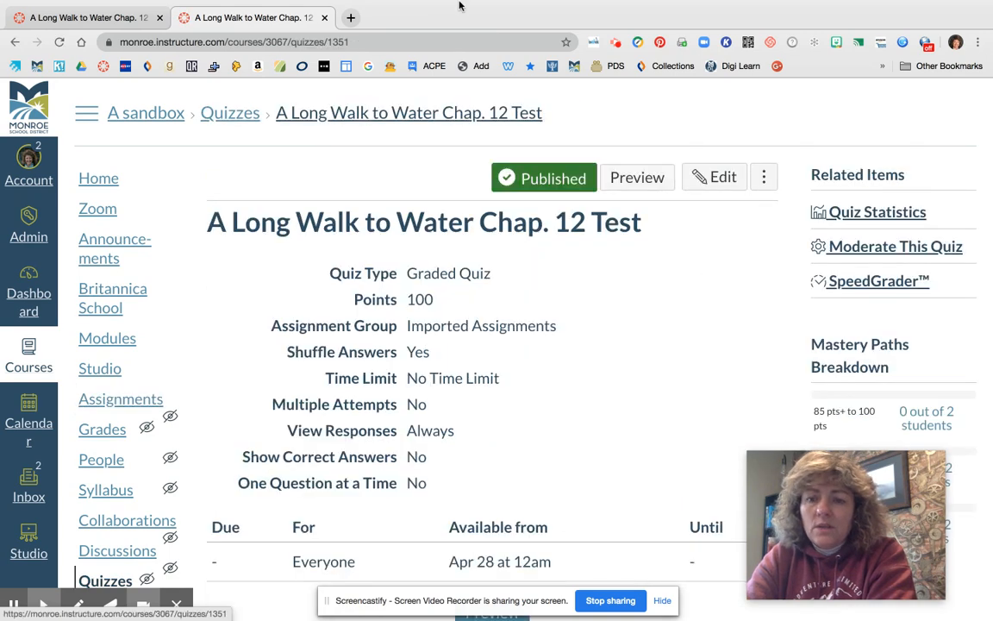
{"action": "scroll", "coordinate": [776, 358], "scroll_direction": "down", "scroll_amount": 4}
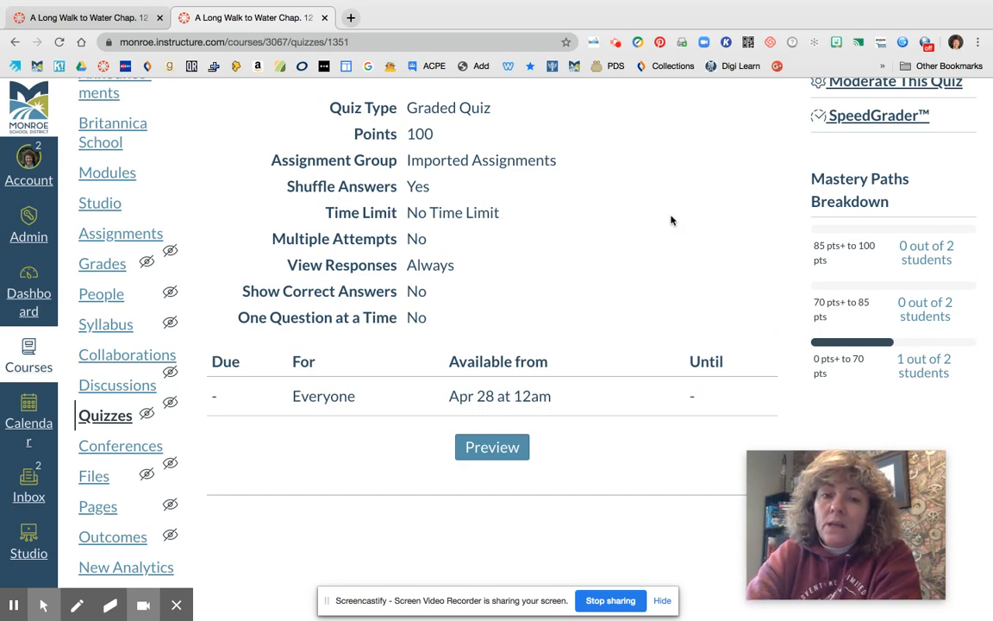
{"action": "scroll", "coordinate": [670, 222], "scroll_direction": "up", "scroll_amount": 3}
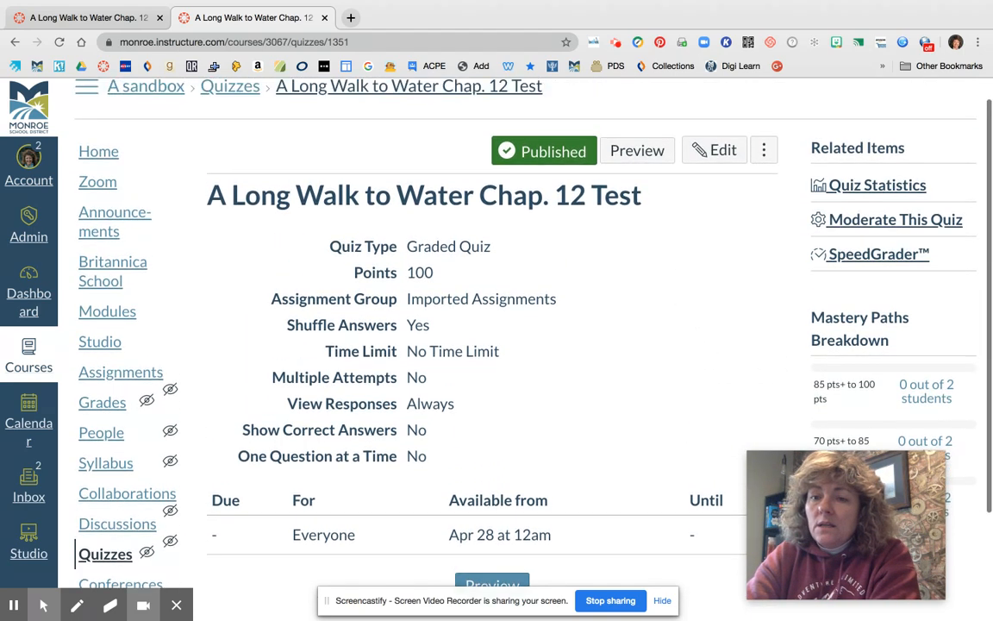
{"action": "scroll", "coordinate": [480, 304], "scroll_direction": "up", "scroll_amount": 1}
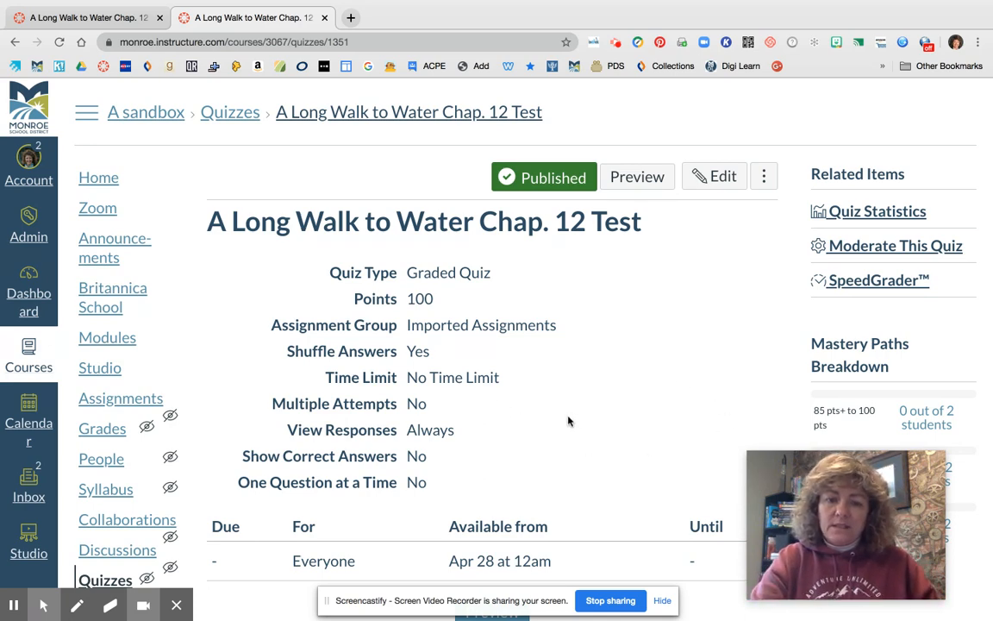
{"action": "scroll", "coordinate": [568, 416], "scroll_direction": "down", "scroll_amount": 2}
{"action": "scroll", "coordinate": [568, 416], "scroll_direction": "up", "scroll_amount": 2}
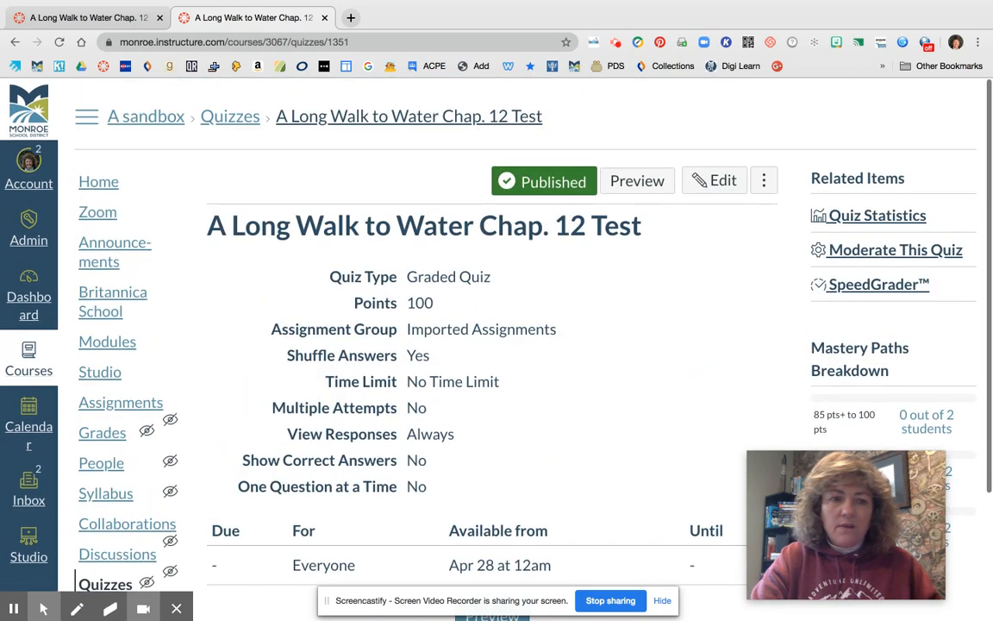
{"action": "scroll", "coordinate": [628, 310], "scroll_direction": "down", "scroll_amount": 1}
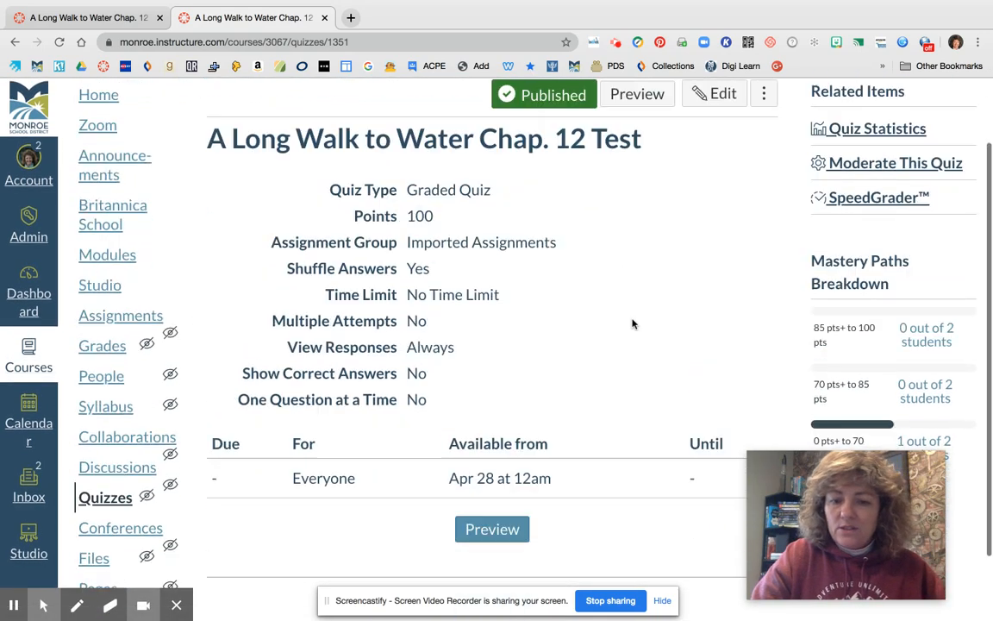
{"action": "scroll", "coordinate": [632, 323], "scroll_direction": "down", "scroll_amount": 1}
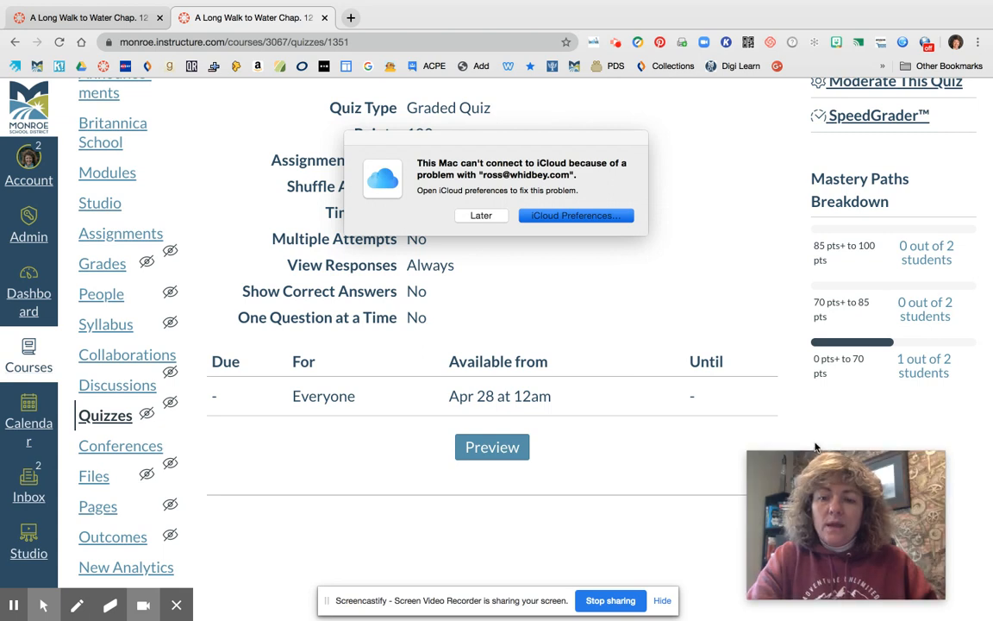
{"action": "key", "text": "Escape"}
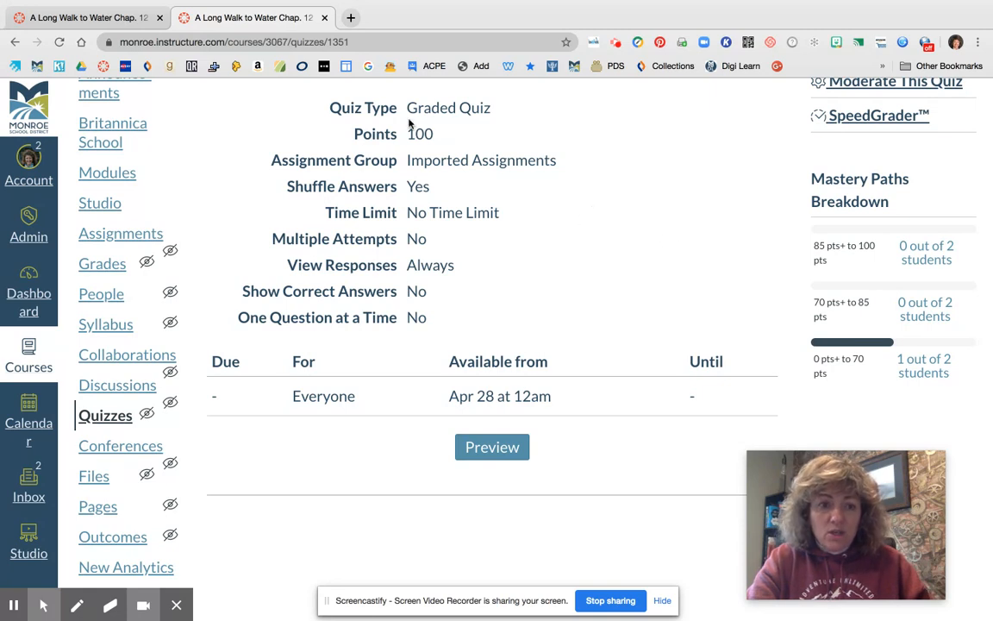
Open the course modules and review the score ranges attached to the MP Unit 2 items.
{"action": "left_click", "coordinate": [106, 181]}
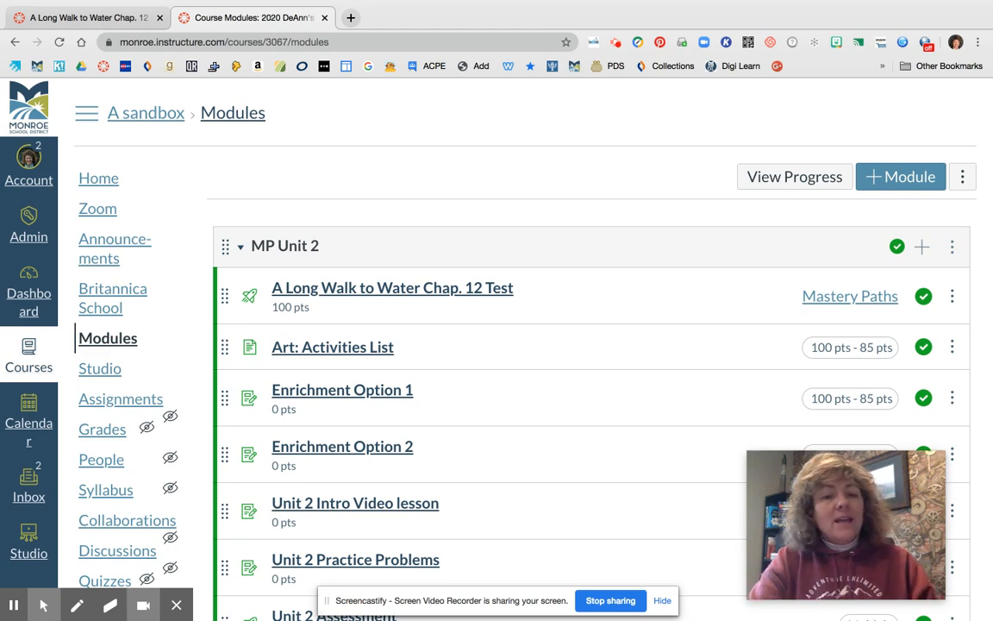
{"action": "scroll", "coordinate": [554, 224], "scroll_direction": "down", "scroll_amount": 9}
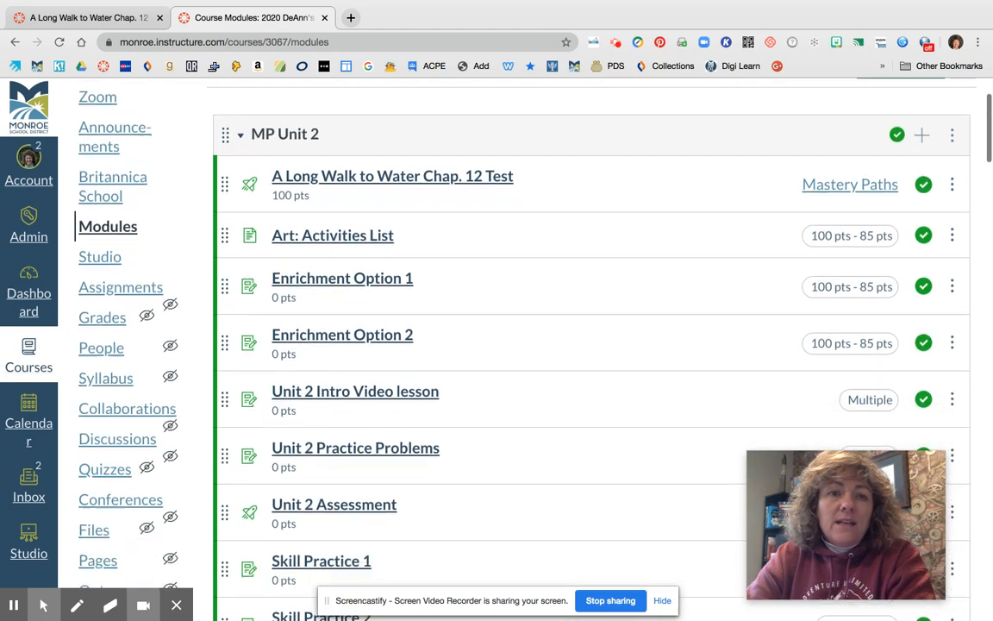
{"action": "scroll", "coordinate": [554, 224], "scroll_direction": "down", "scroll_amount": 4}
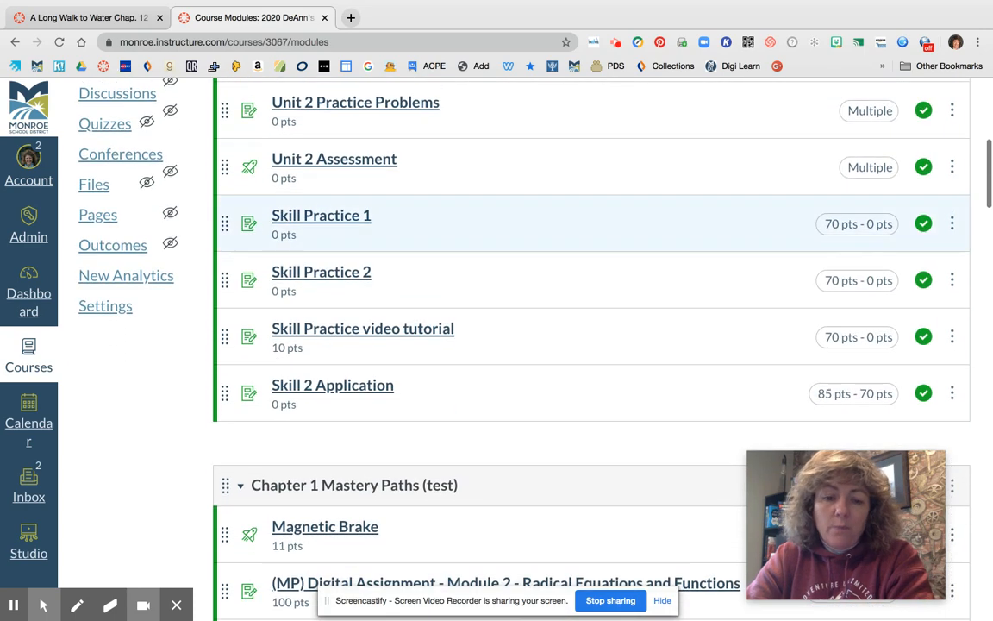
{"action": "scroll", "coordinate": [554, 179], "scroll_direction": "down", "scroll_amount": 1}
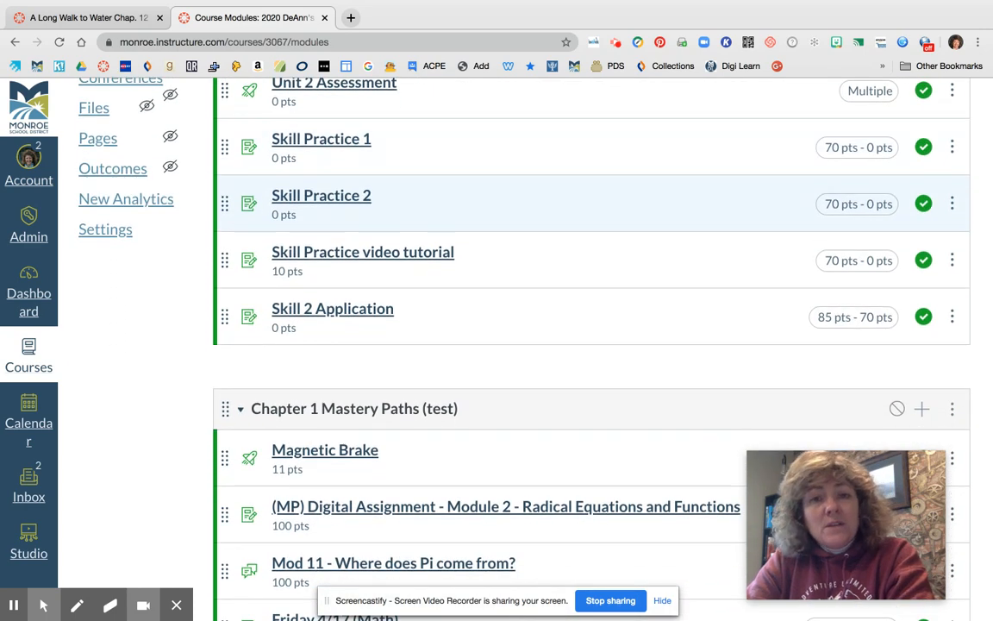